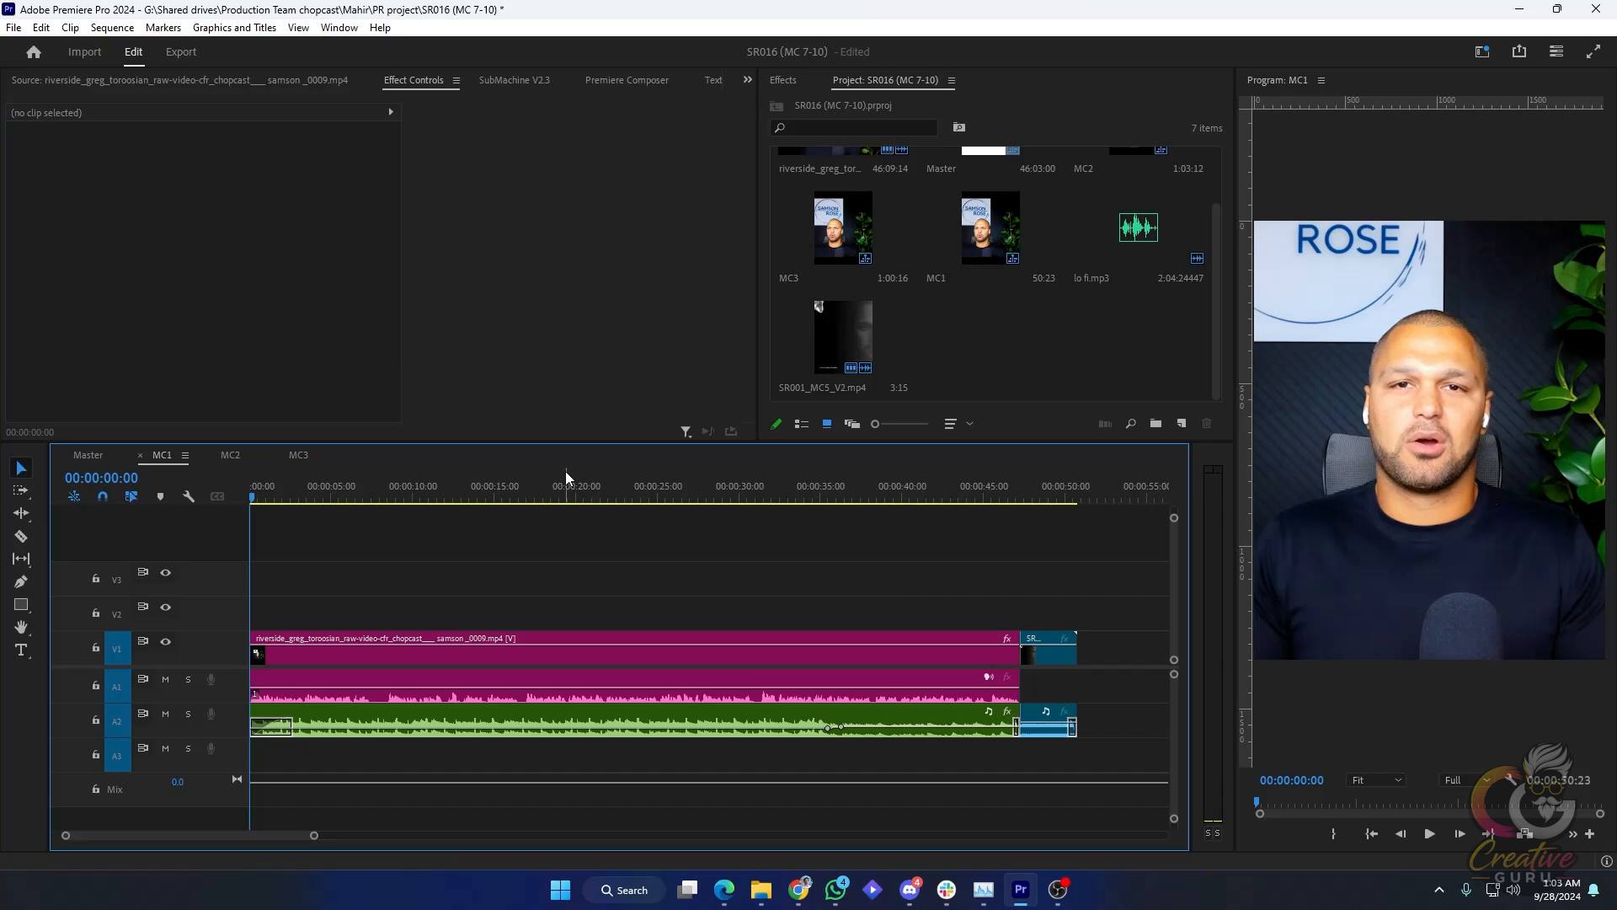
{"action": "scroll", "coordinate": [856, 287], "scroll_direction": "up", "scroll_amount": 2}
{"action": "scroll", "coordinate": [859, 295], "scroll_direction": "down", "scroll_amount": 2}
{"action": "scroll", "coordinate": [889, 333], "scroll_direction": "up", "scroll_amount": 2}
{"action": "scroll", "coordinate": [893, 329], "scroll_direction": "down", "scroll_amount": 2}
{"action": "scroll", "coordinate": [902, 326], "scroll_direction": "up", "scroll_amount": 2}
{"action": "scroll", "coordinate": [903, 325], "scroll_direction": "down", "scroll_amount": 2}
{"action": "scroll", "coordinate": [903, 326], "scroll_direction": "up", "scroll_amount": 2}
{"action": "scroll", "coordinate": [902, 326], "scroll_direction": "down", "scroll_amount": 2}
{"action": "scroll", "coordinate": [902, 326], "scroll_direction": "up", "scroll_amount": 2}
{"action": "scroll", "coordinate": [903, 326], "scroll_direction": "down", "scroll_amount": 2}
{"action": "scroll", "coordinate": [903, 328], "scroll_direction": "up", "scroll_amount": 2}
{"action": "scroll", "coordinate": [904, 328], "scroll_direction": "down", "scroll_amount": 2}
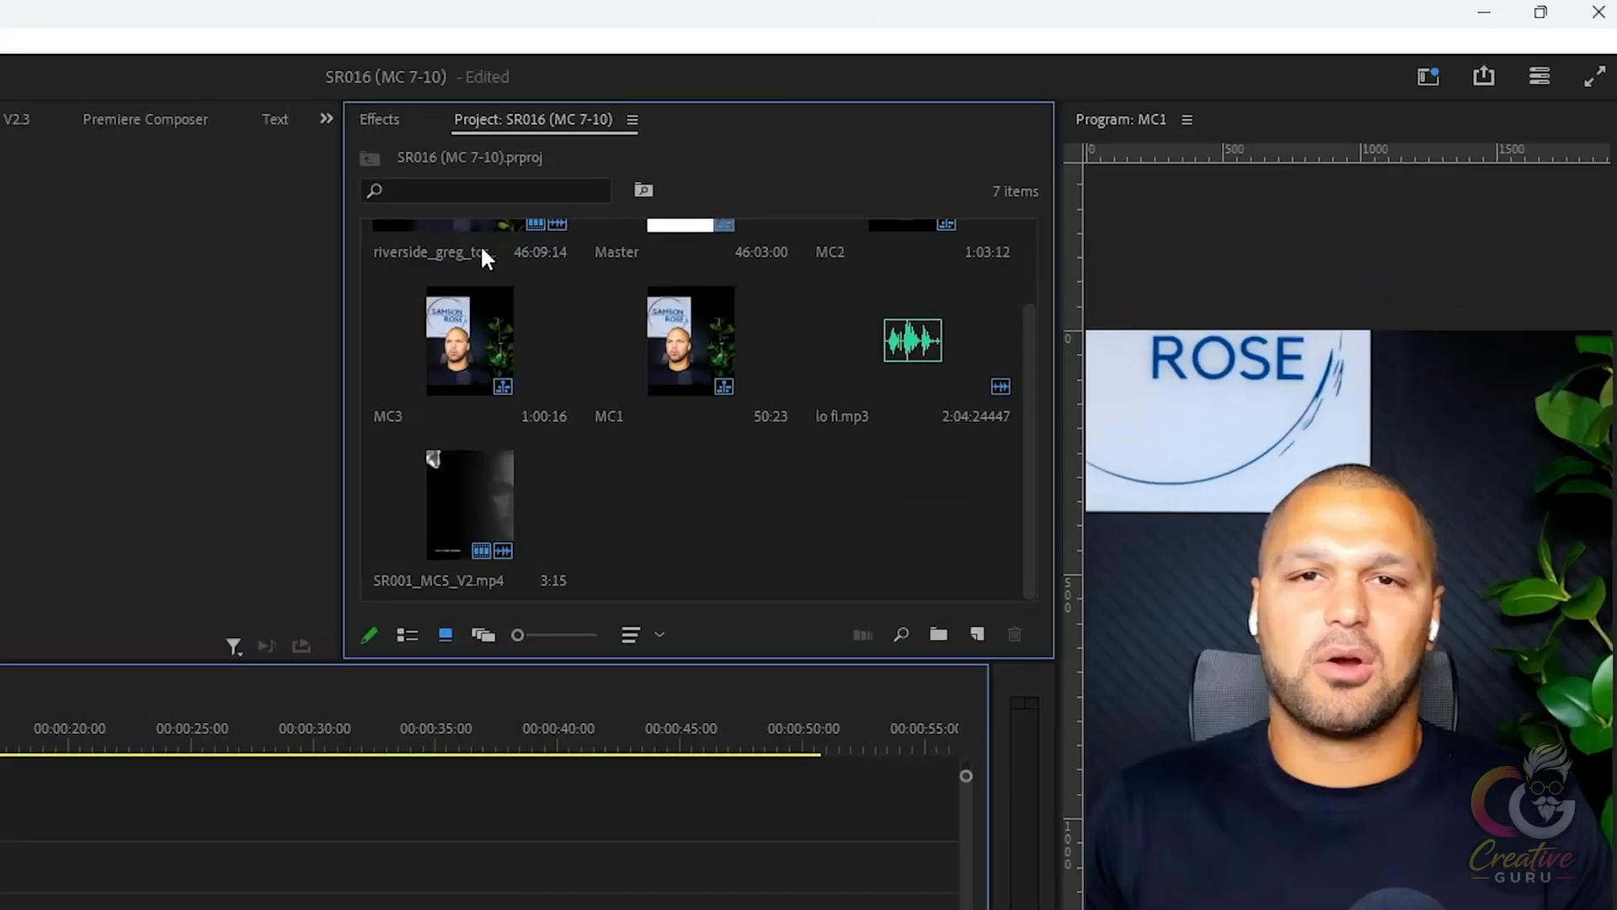
Re-transcribe the raw riverside video clip from the project and view the MC1 sequence's transcript
{"action": "right_click", "coordinate": [850, 163]}
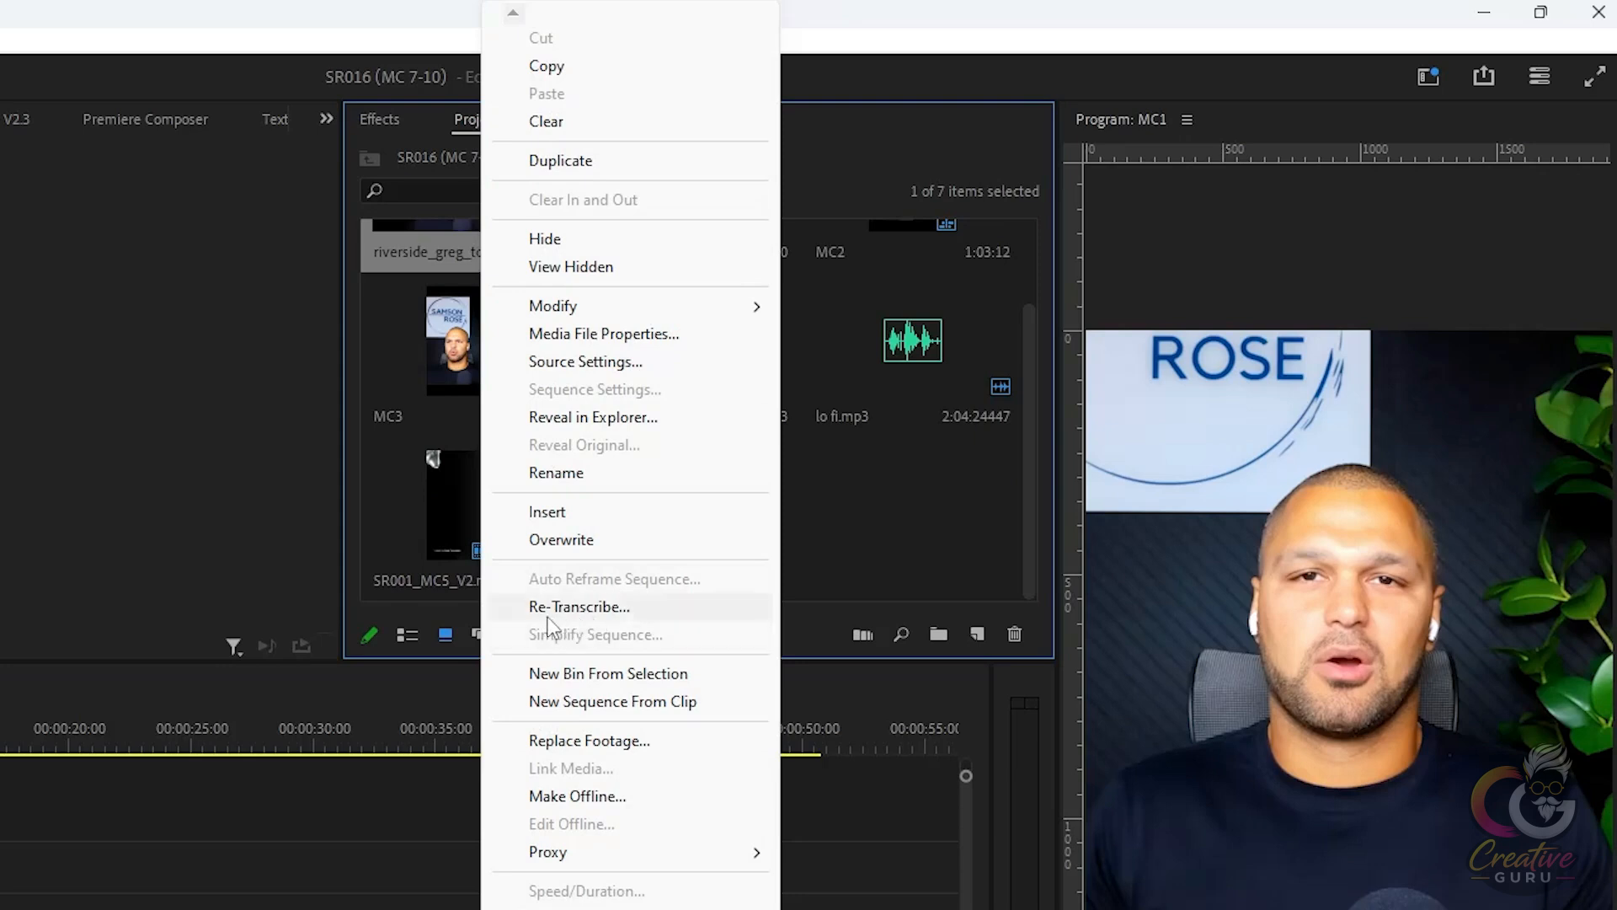
{"action": "left_click", "coordinate": [619, 608]}
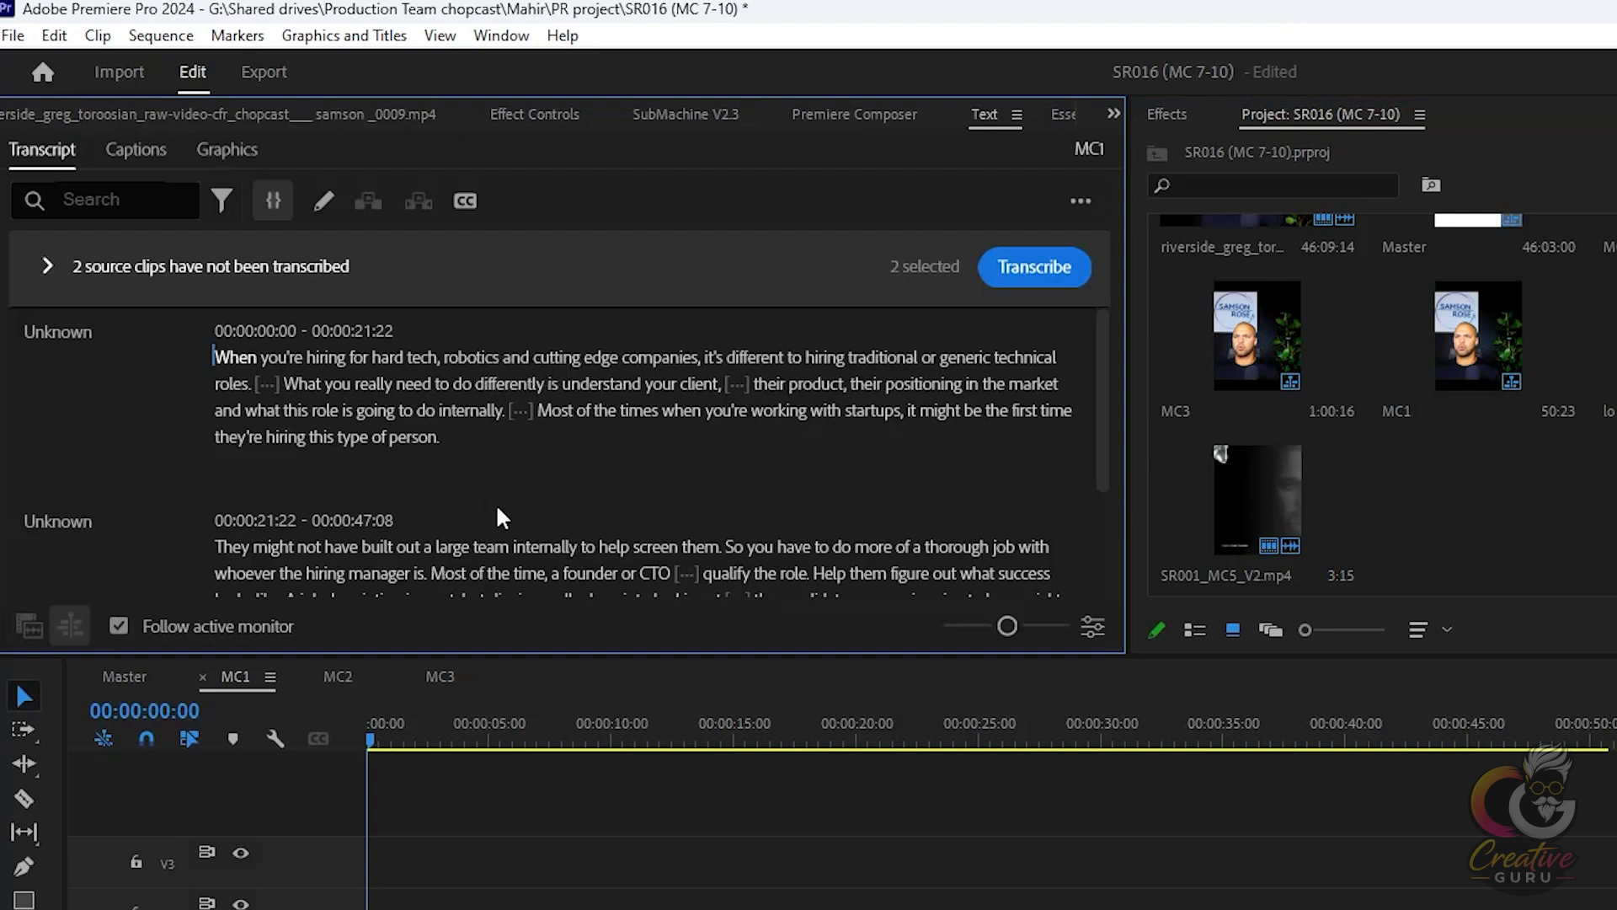
{"action": "scroll", "coordinate": [509, 460], "scroll_direction": "down", "scroll_amount": 1}
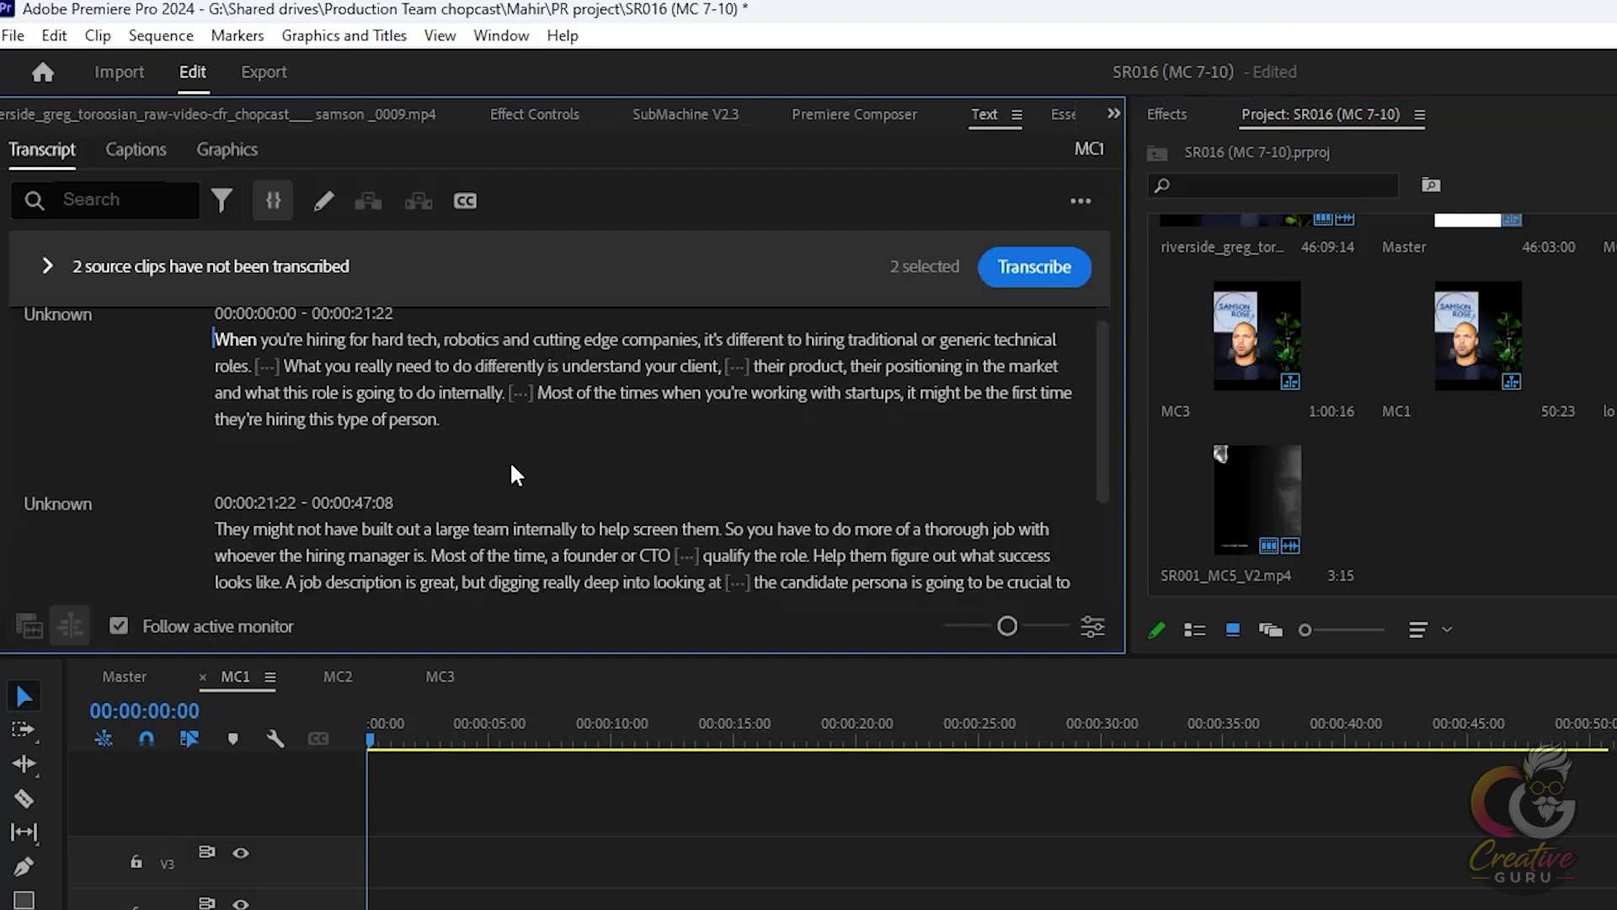
Create captions from the transcript with a maximum length of 14 characters, a minimum duration of 1.2 seconds and single lines
{"action": "left_click", "coordinate": [1079, 200]}
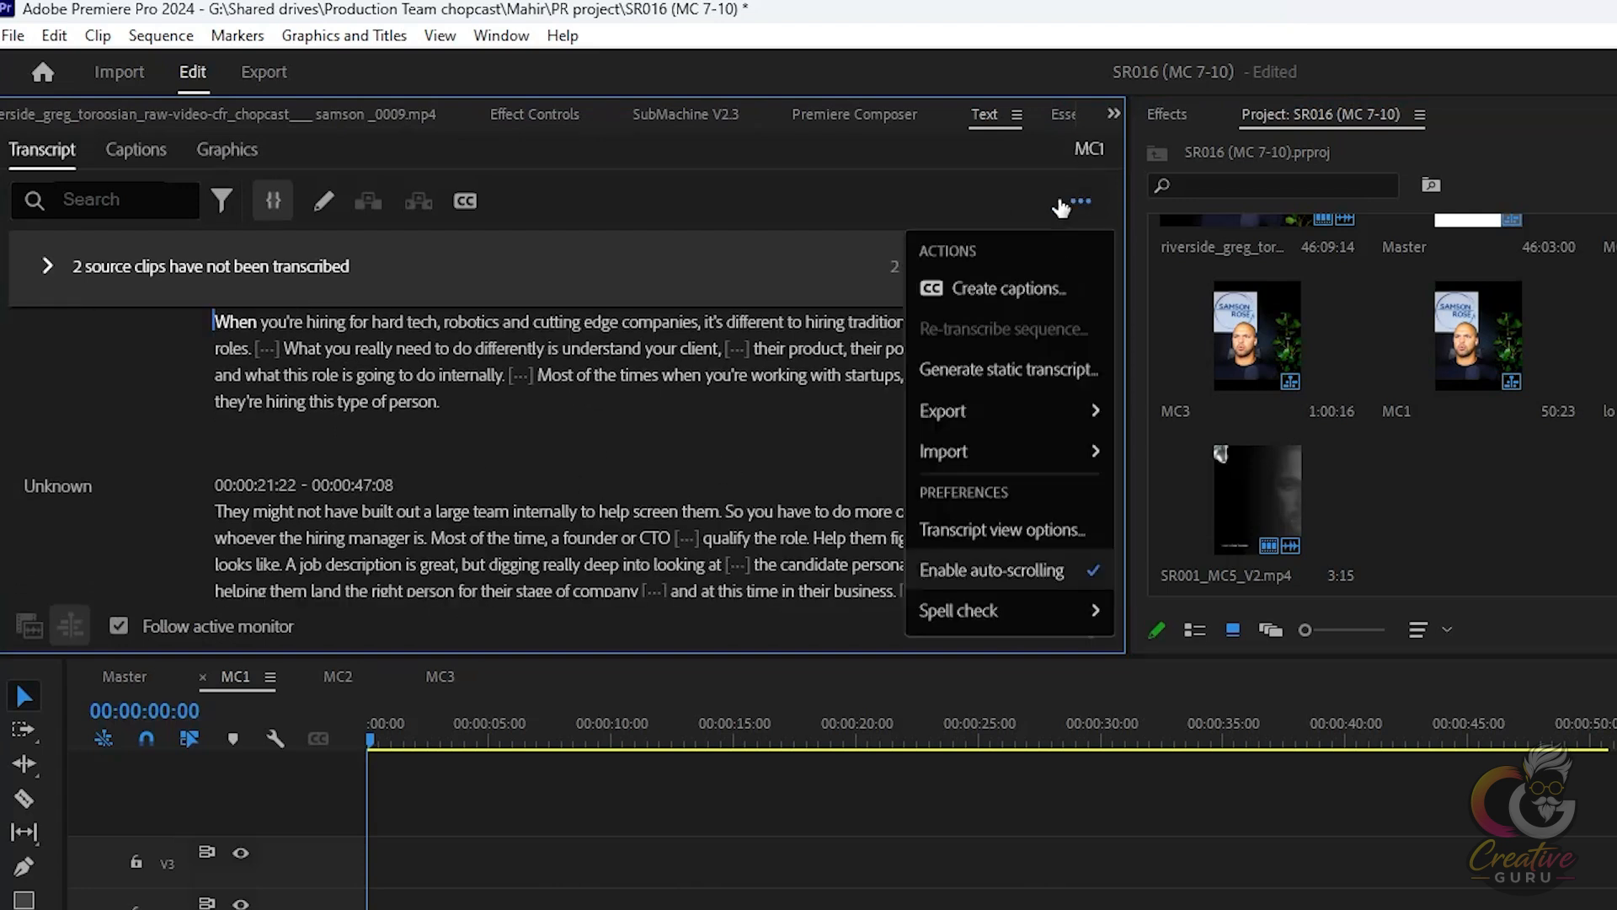
{"action": "left_click", "coordinate": [1015, 289]}
{"action": "left_click", "coordinate": [973, 672]}
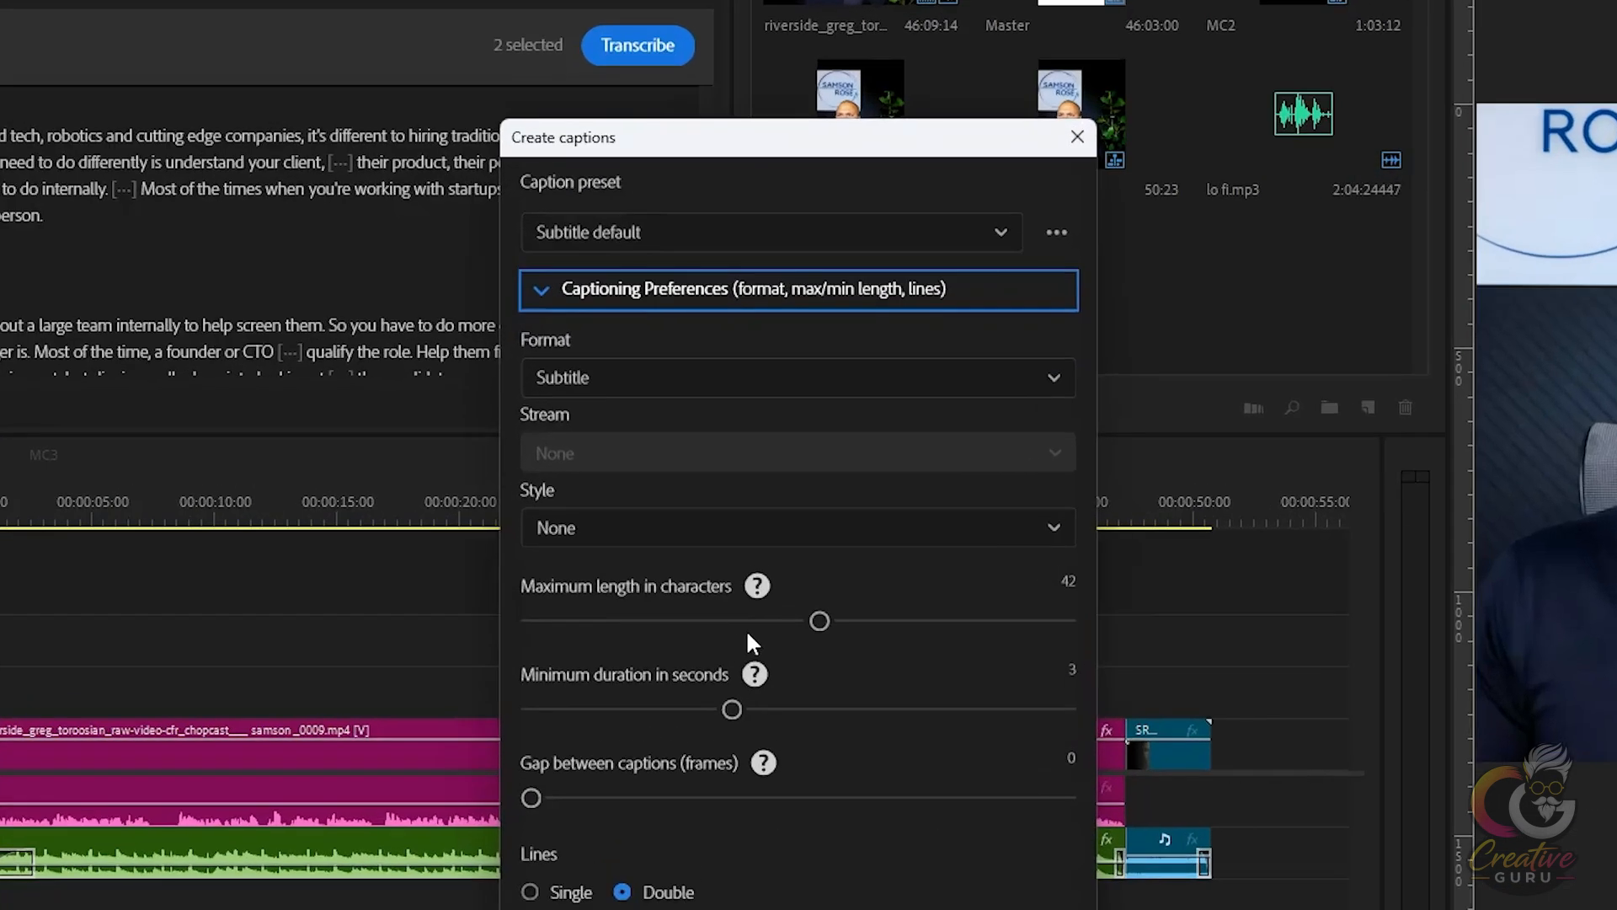
{"action": "left_click_drag", "start_coordinate": [1126, 909], "coordinate": [913, 909]}
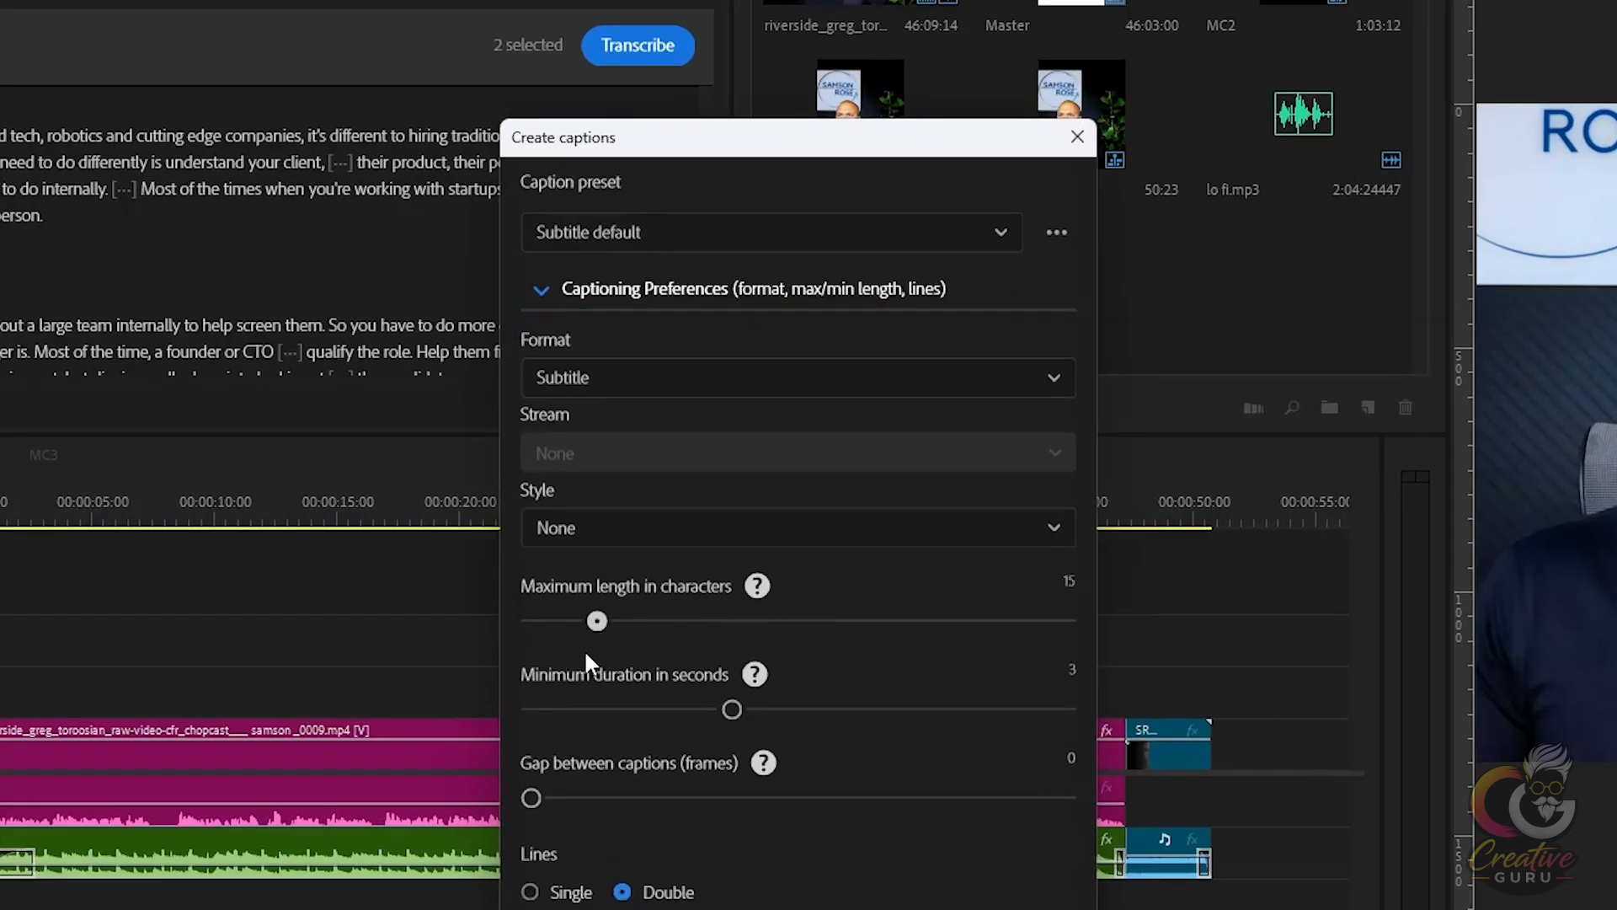
{"action": "left_click", "coordinate": [607, 709]}
{"action": "left_click_drag", "start_coordinate": [608, 707], "coordinate": [404, 723]}
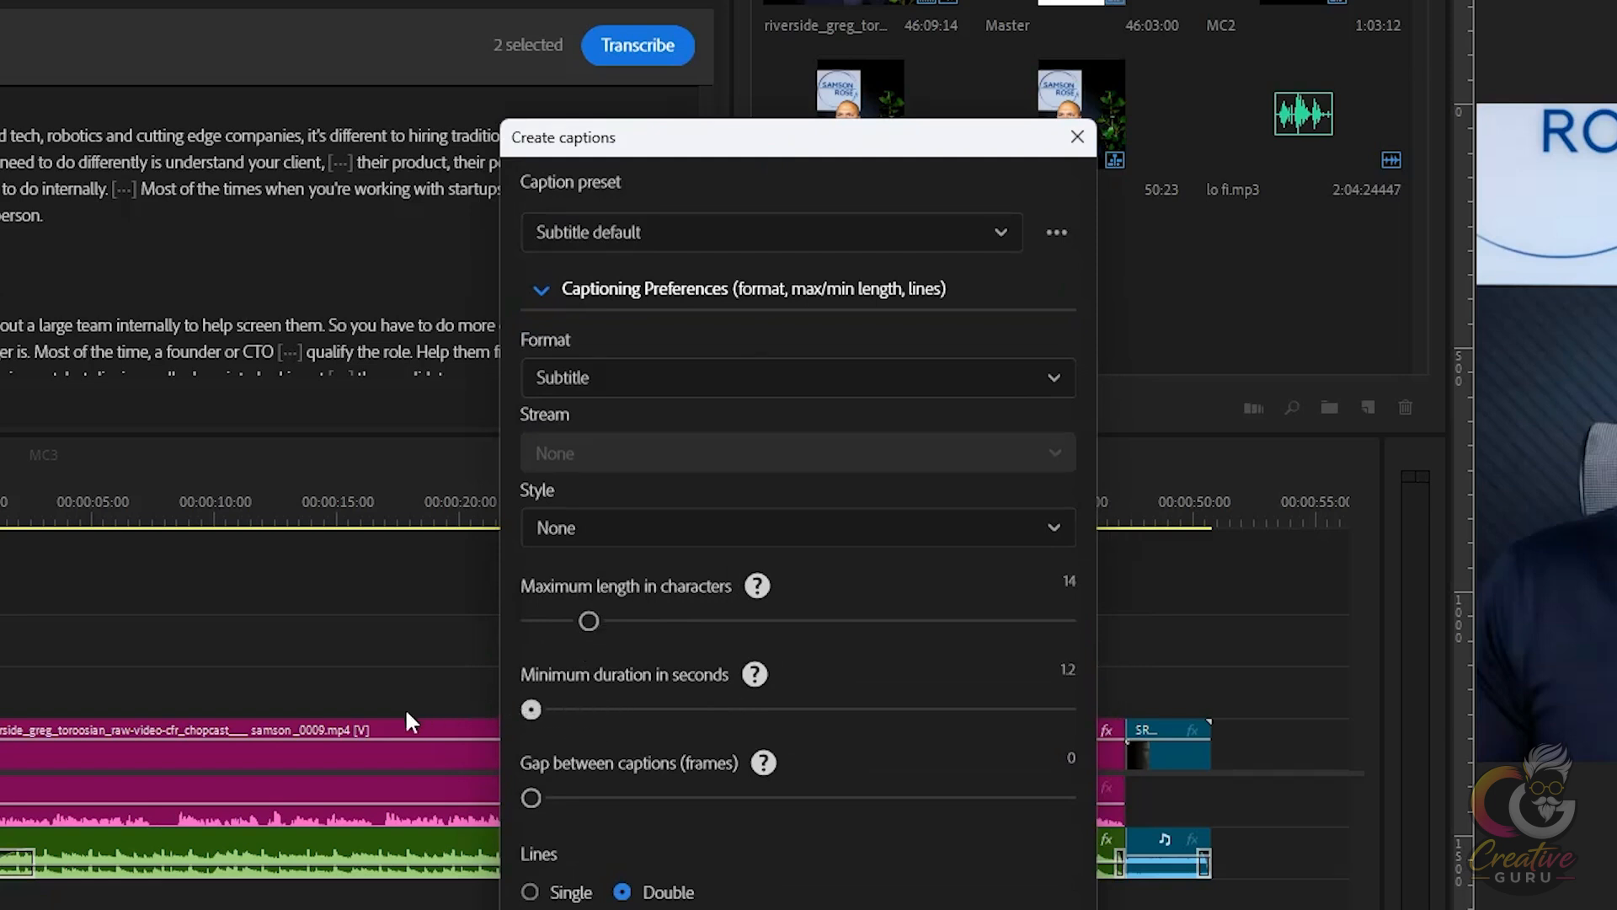
{"action": "left_click_drag", "start_coordinate": [556, 718], "coordinate": [524, 709]}
{"action": "left_click", "coordinate": [551, 891]}
{"action": "left_click", "coordinate": [936, 795]}
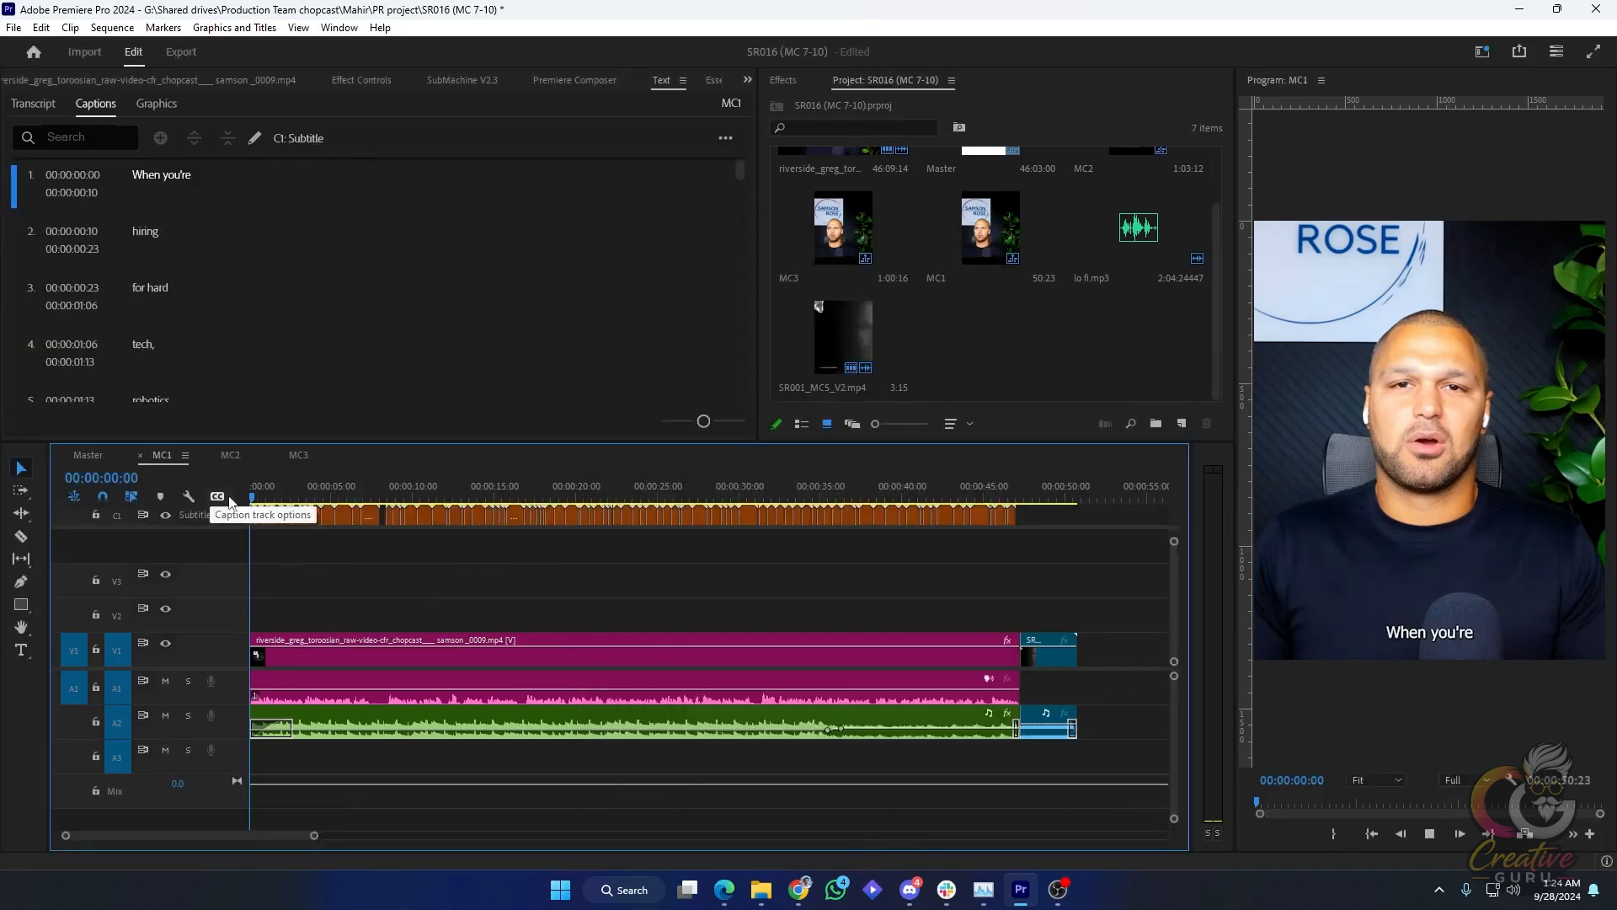
Select all captions on the MC1 subtitle track and open their text and style properties for editing
{"action": "key", "text": "space"}
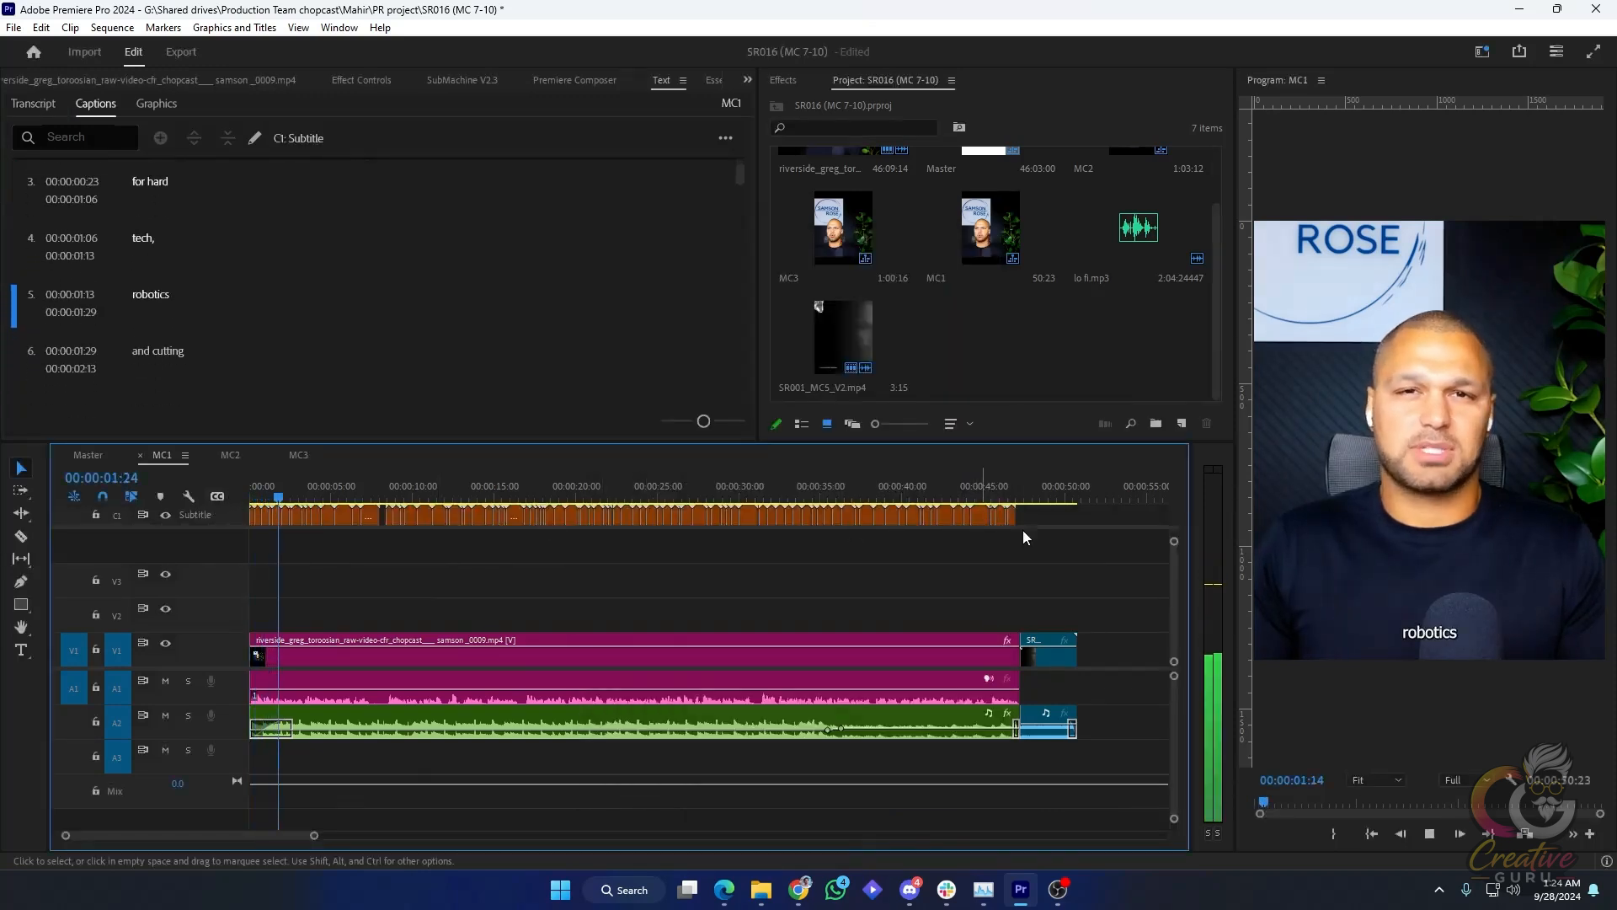
{"action": "left_click_drag", "start_coordinate": [1050, 559], "coordinate": [249, 504]}
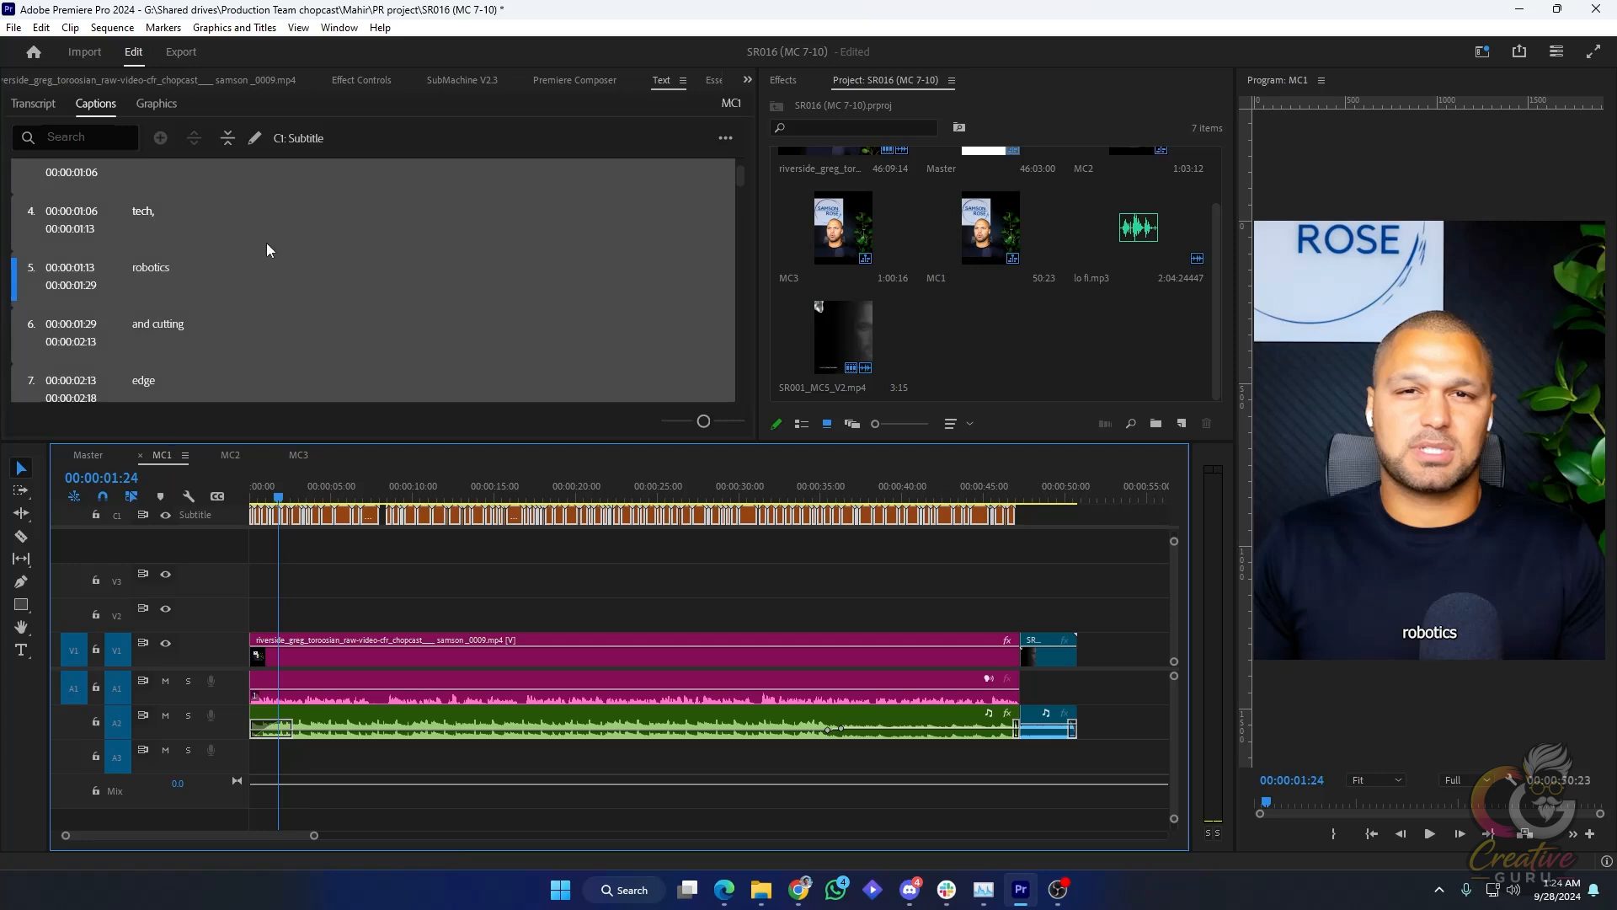
{"action": "scroll", "coordinate": [566, 74], "scroll_direction": "up", "scroll_amount": 3}
{"action": "scroll", "coordinate": [566, 74], "scroll_direction": "down", "scroll_amount": 5}
{"action": "scroll", "coordinate": [566, 74], "scroll_direction": "down", "scroll_amount": 1}
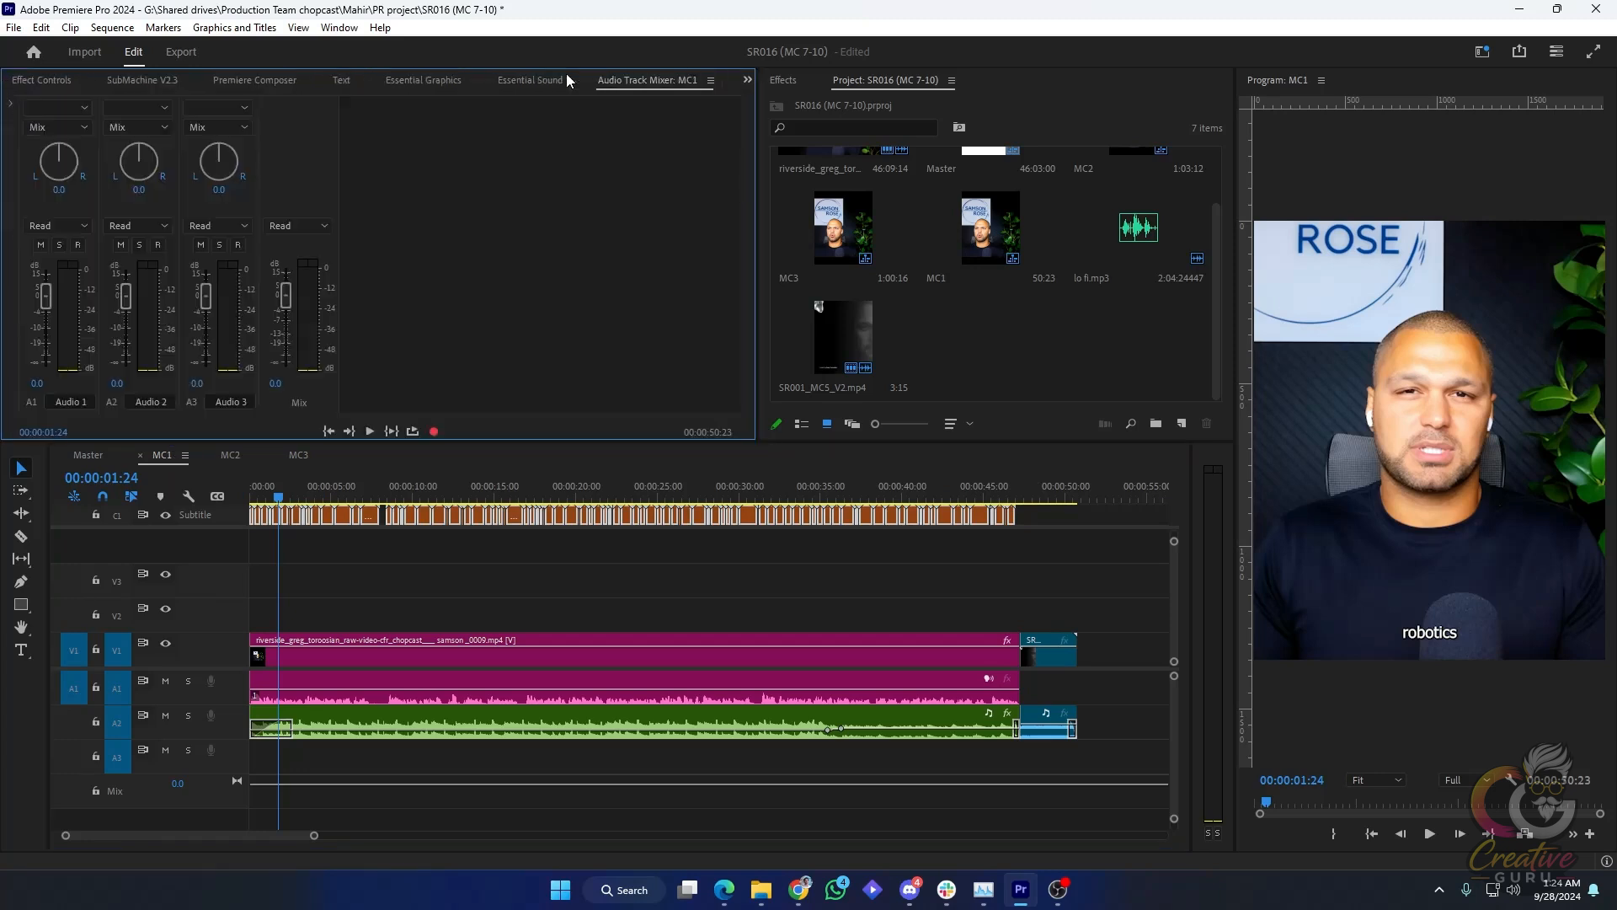
{"action": "scroll", "coordinate": [566, 74], "scroll_direction": "up", "scroll_amount": 2}
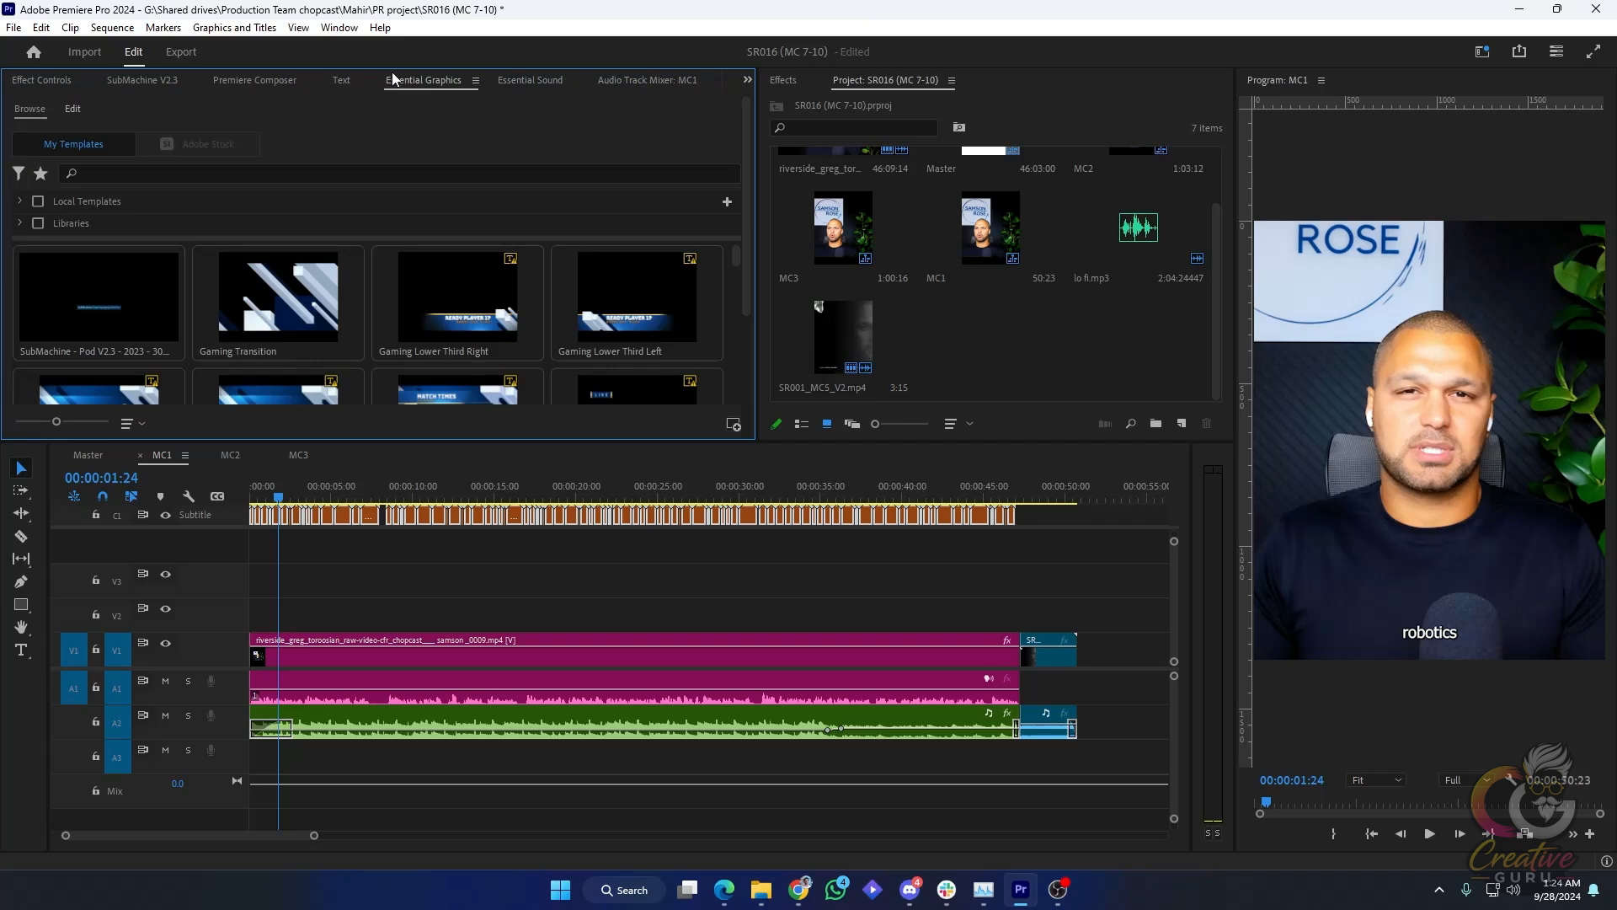
{"action": "left_click", "coordinate": [544, 83]}
{"action": "left_click", "coordinate": [604, 82]}
{"action": "left_click", "coordinate": [538, 85]}
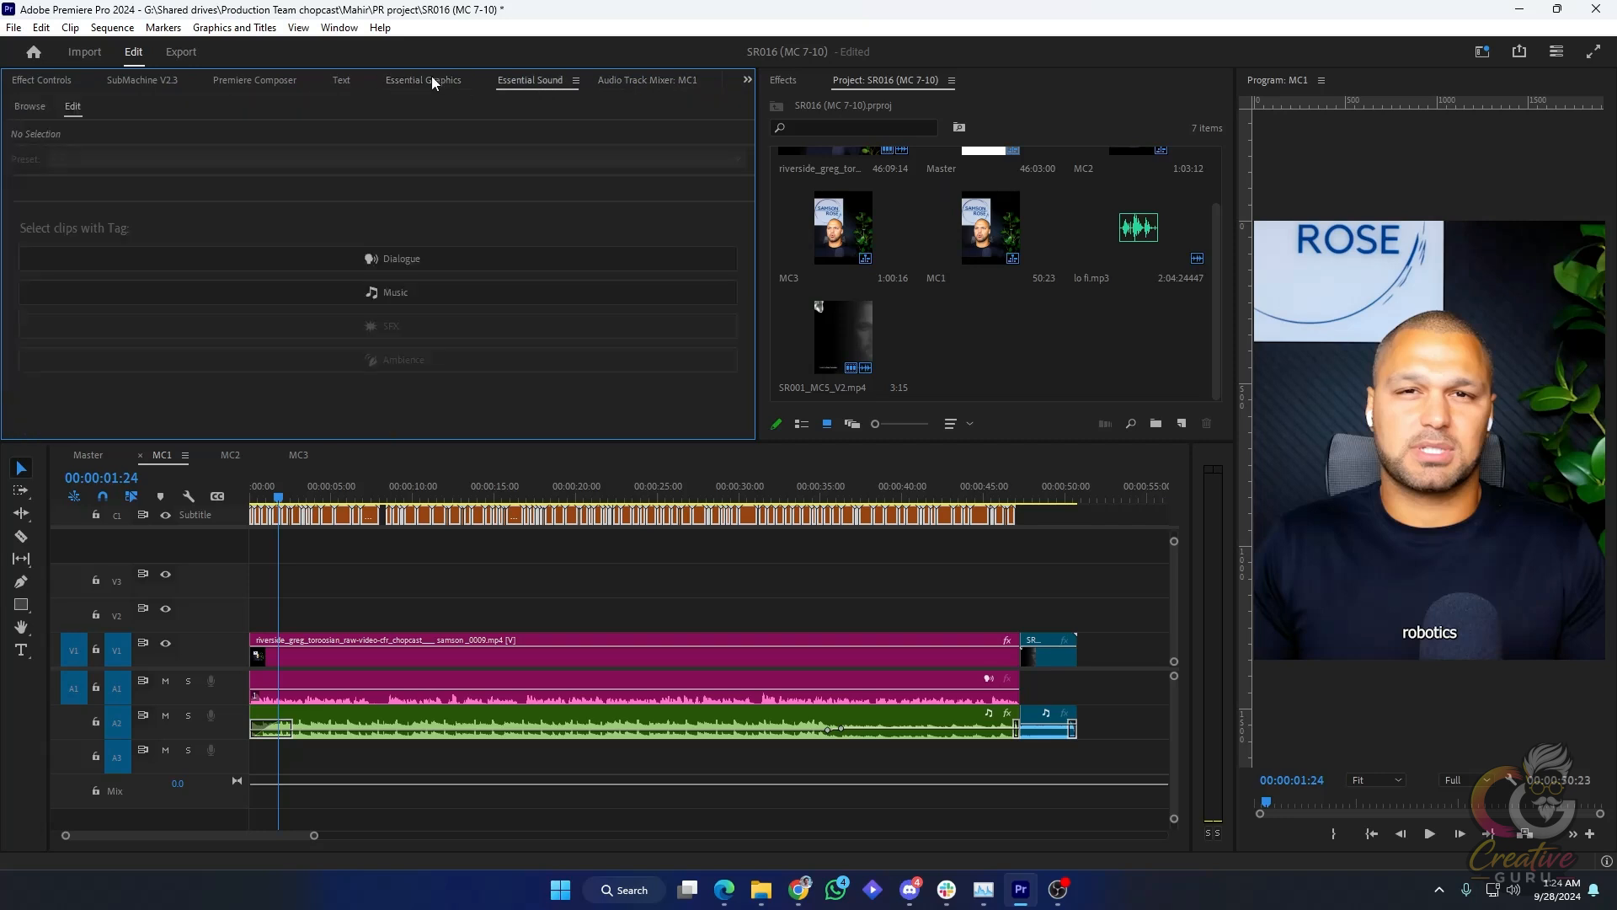
{"action": "left_click", "coordinate": [431, 82]}
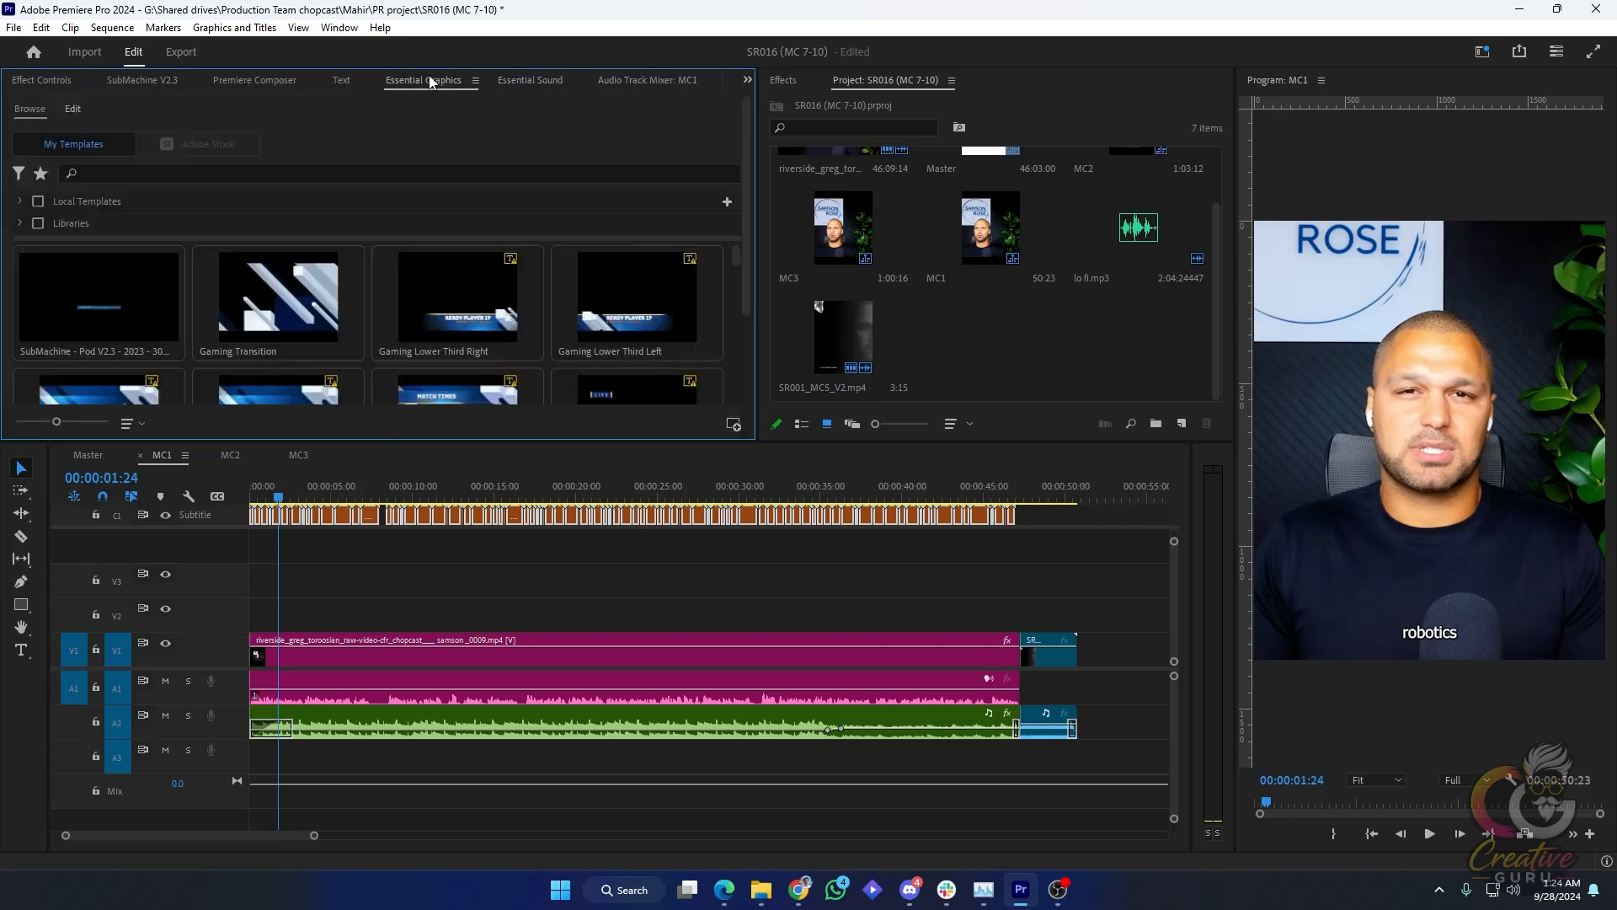
{"action": "left_click", "coordinate": [77, 104]}
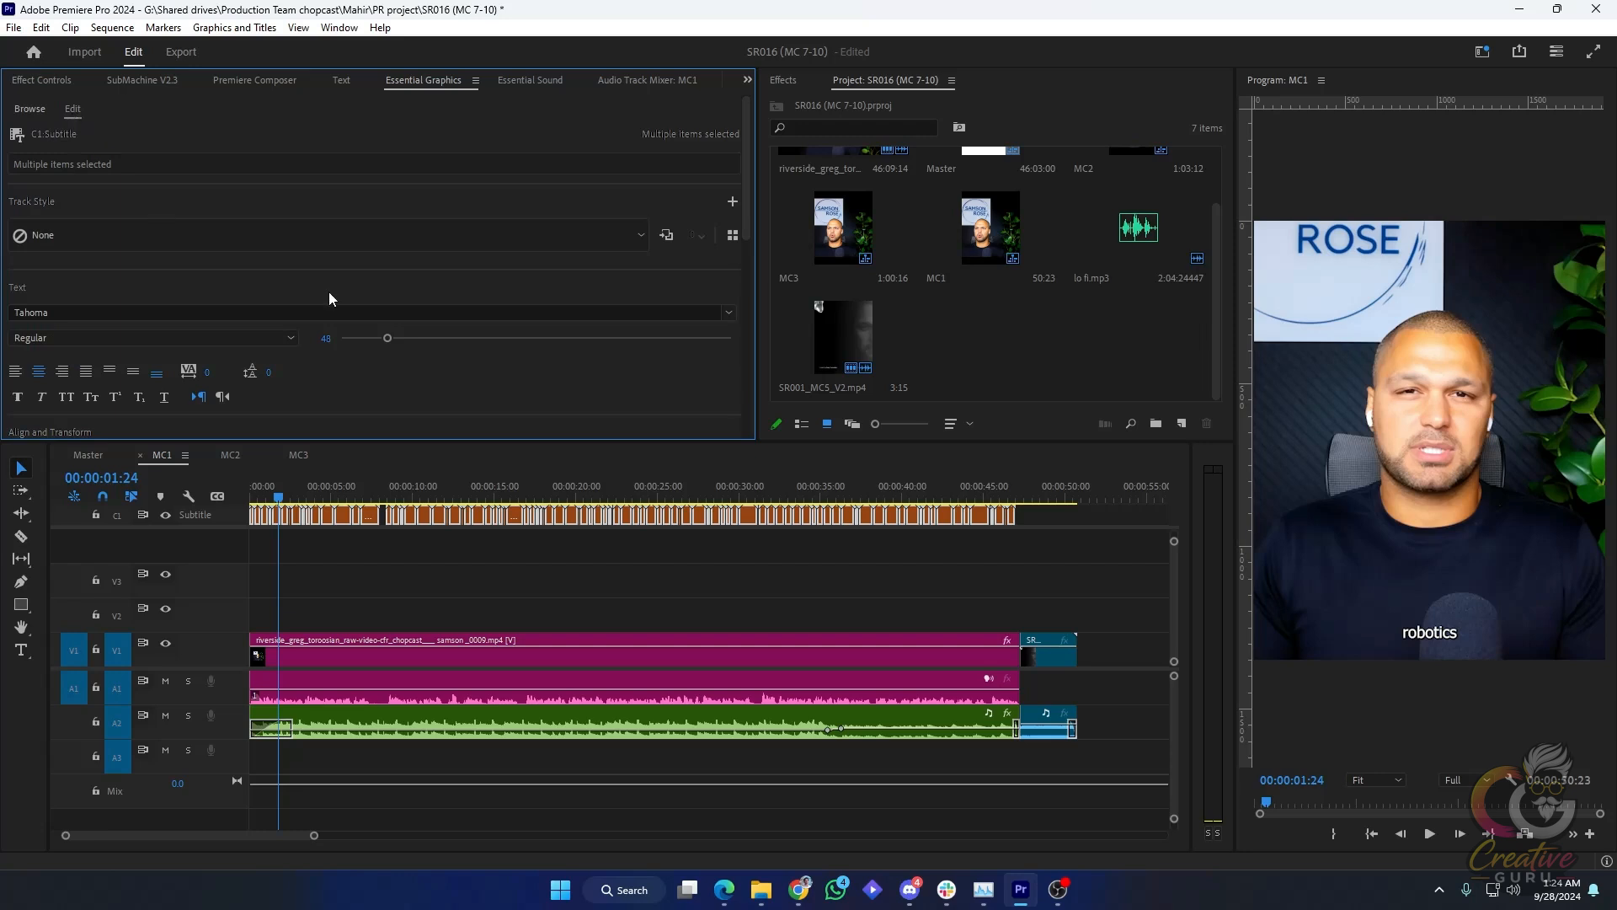
Set the selected captions' font to Neue Montreal Bold and their font size to 139
{"action": "left_click", "coordinate": [300, 307]}
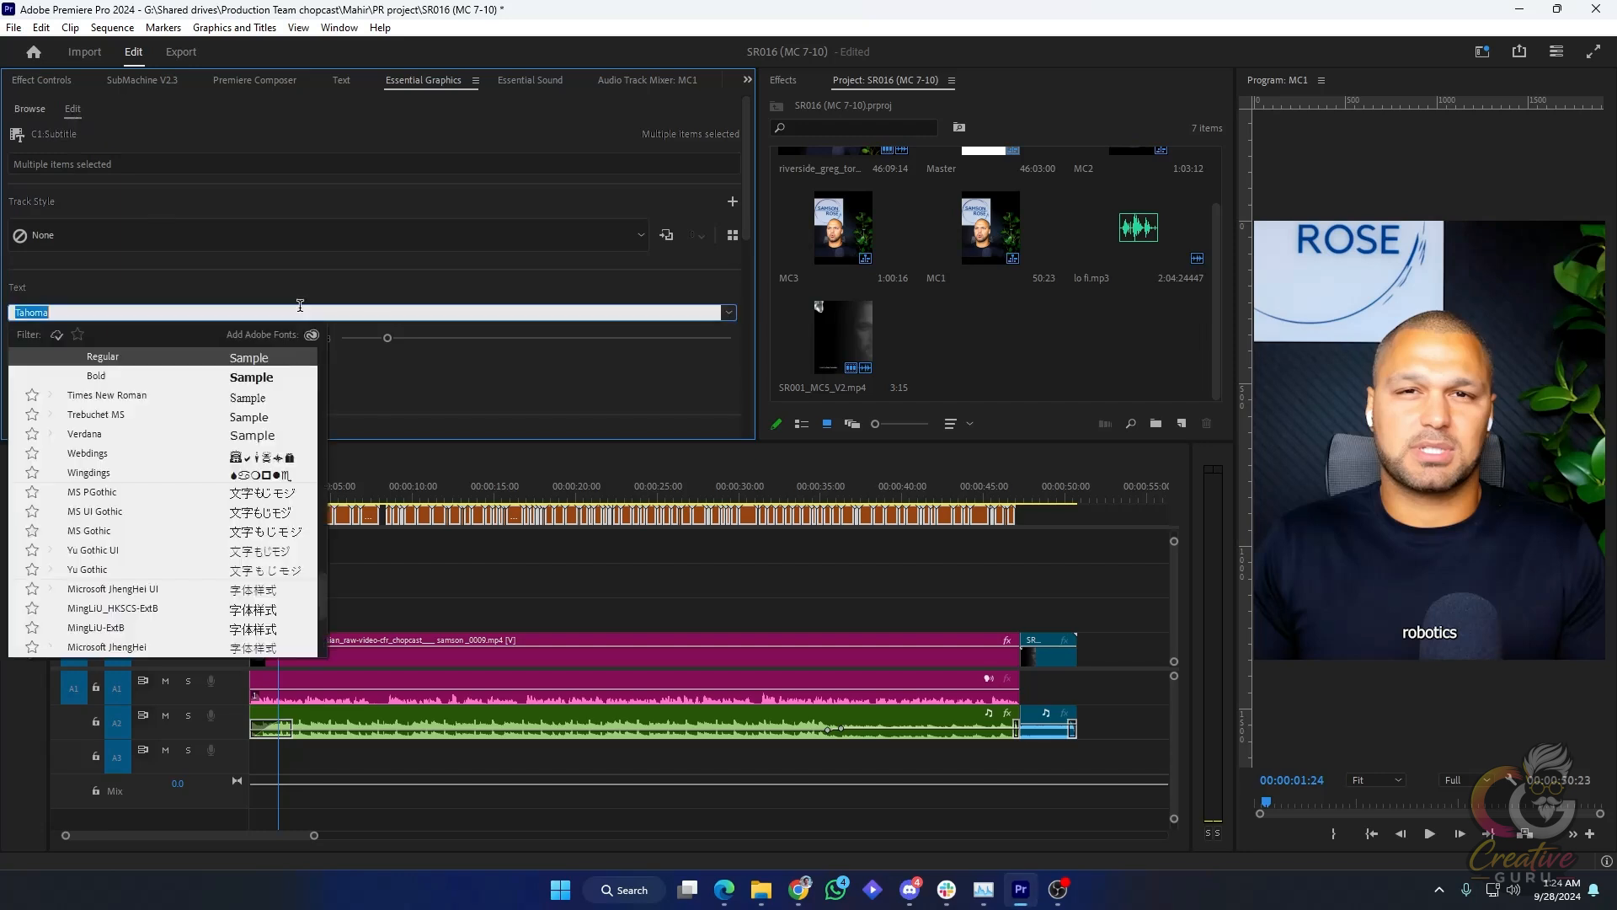
{"action": "type", "text": "neue"}
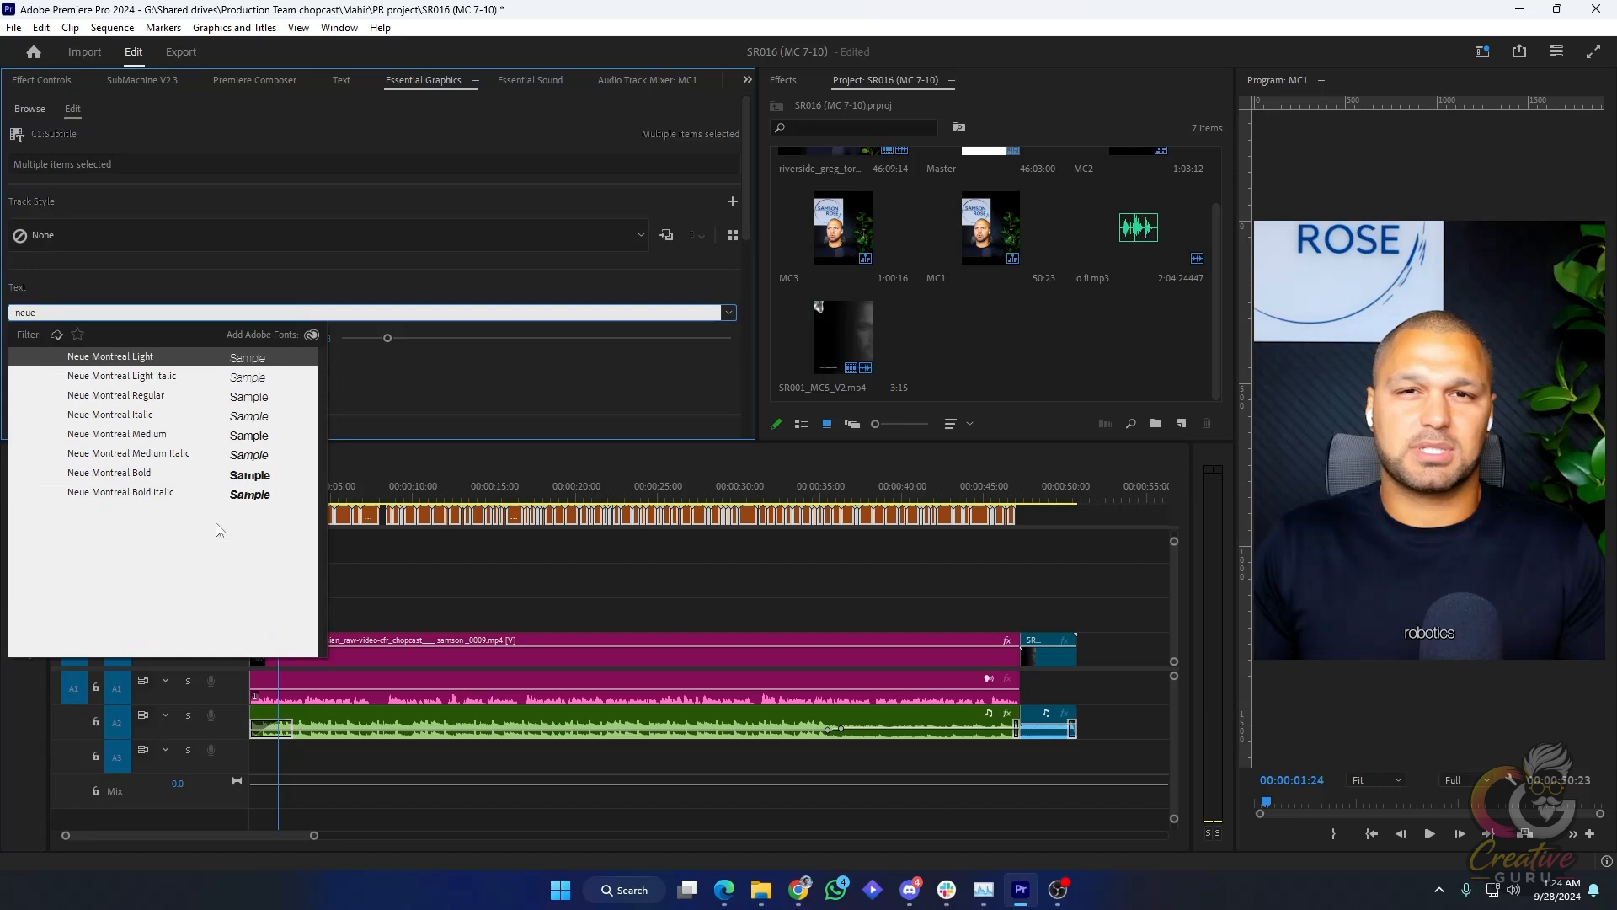
{"action": "left_click", "coordinate": [253, 474]}
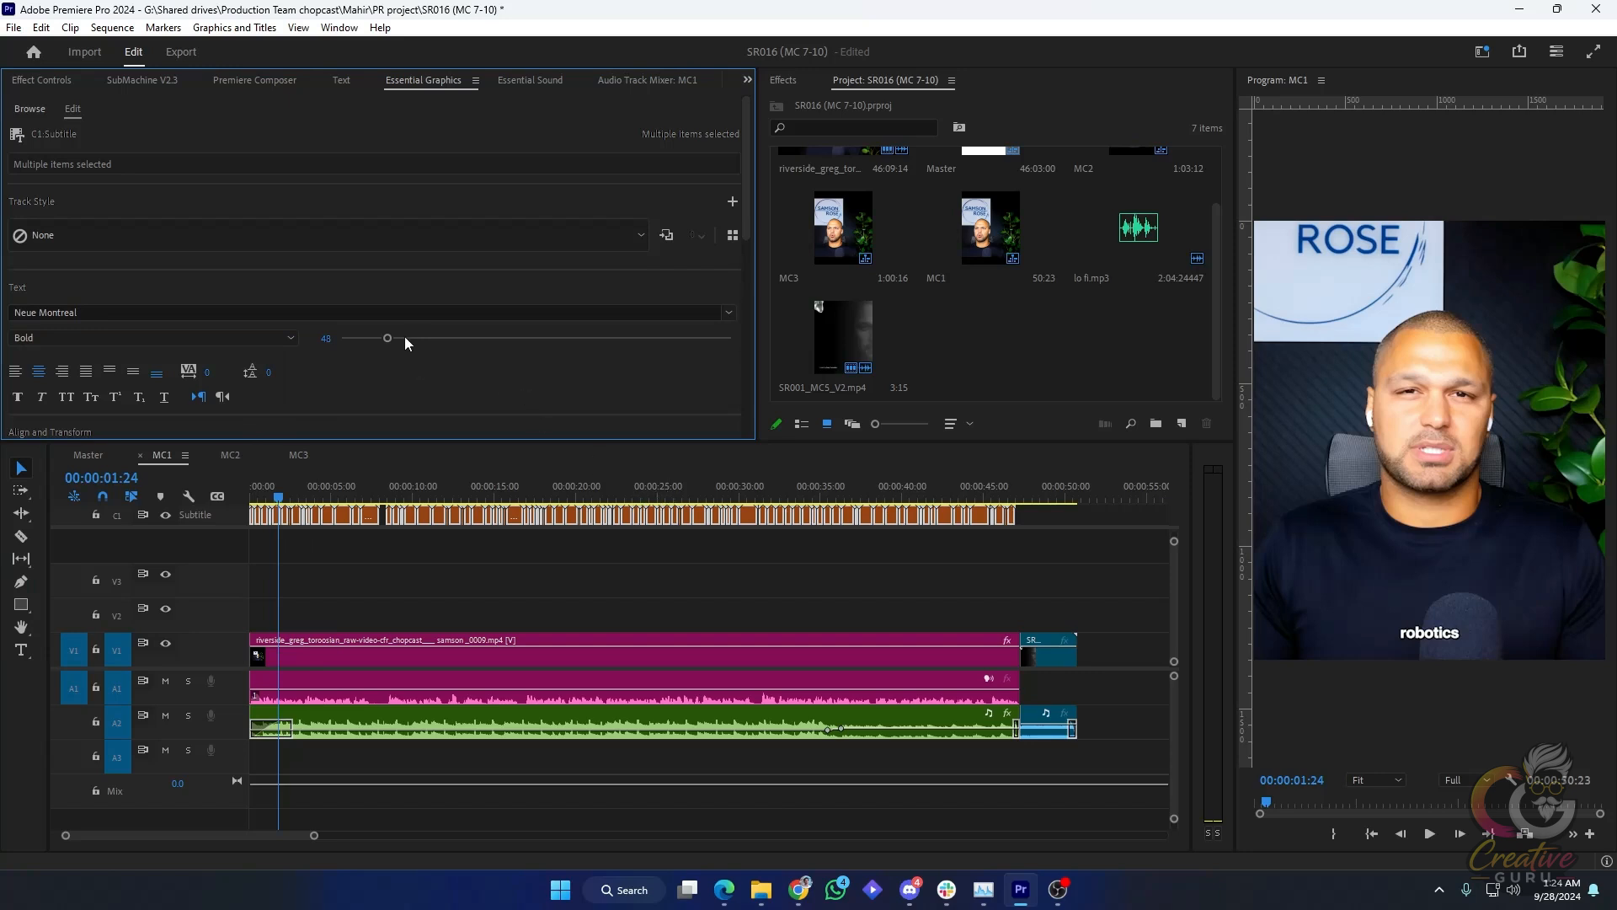
{"action": "left_click_drag", "start_coordinate": [404, 340], "coordinate": [461, 340]}
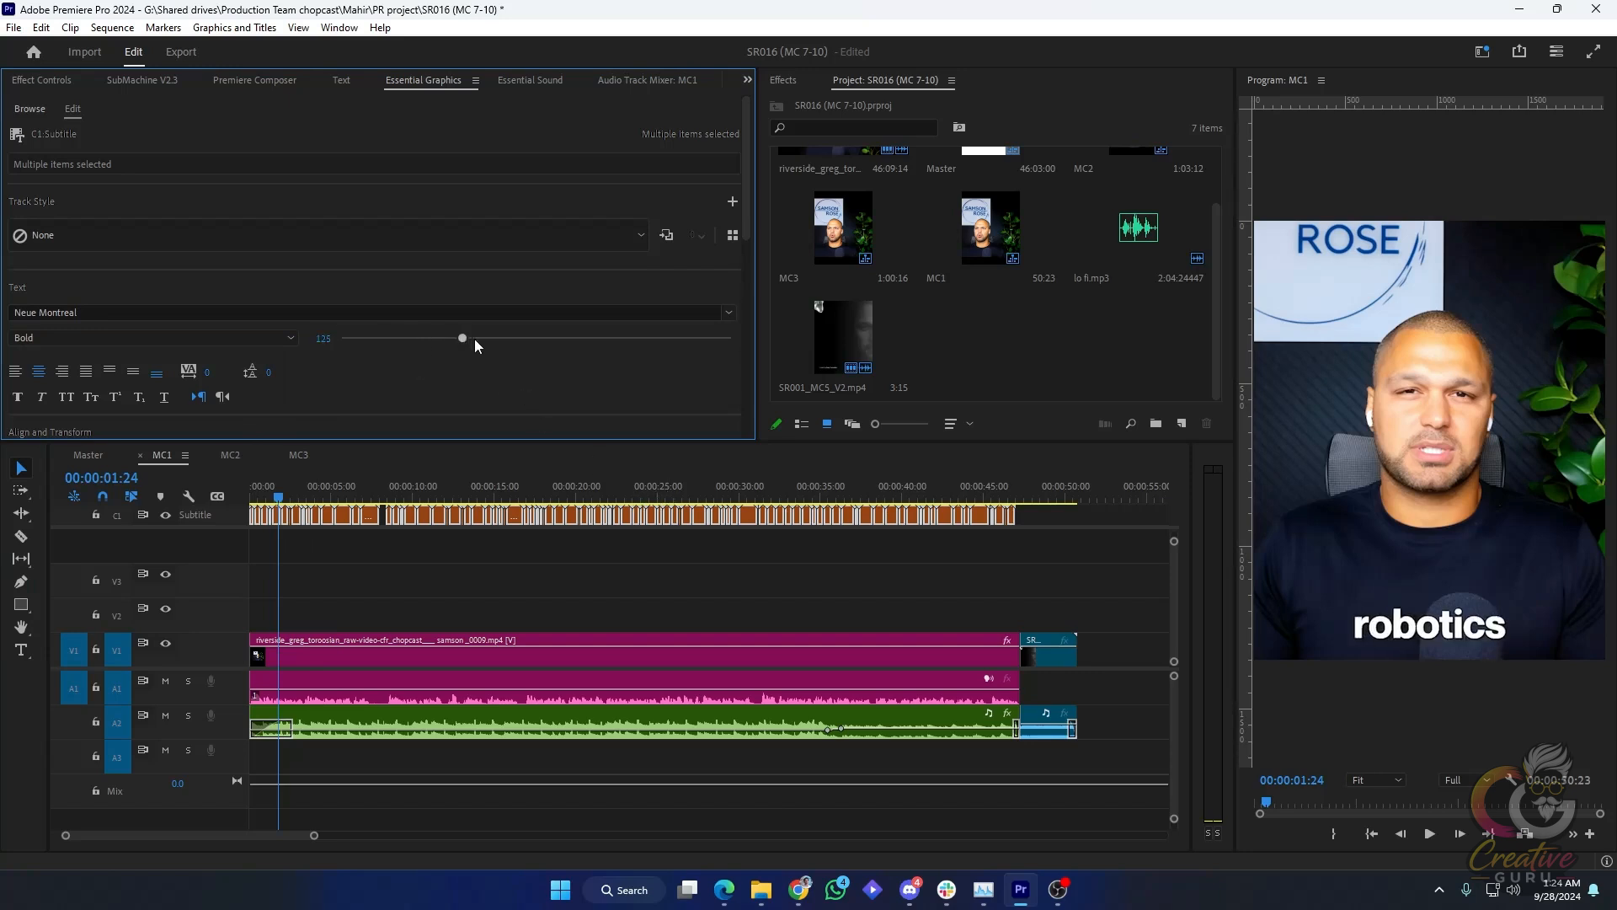
Add a black stroke to the selected captions
{"action": "scroll", "coordinate": [434, 384], "scroll_direction": "down", "scroll_amount": 5}
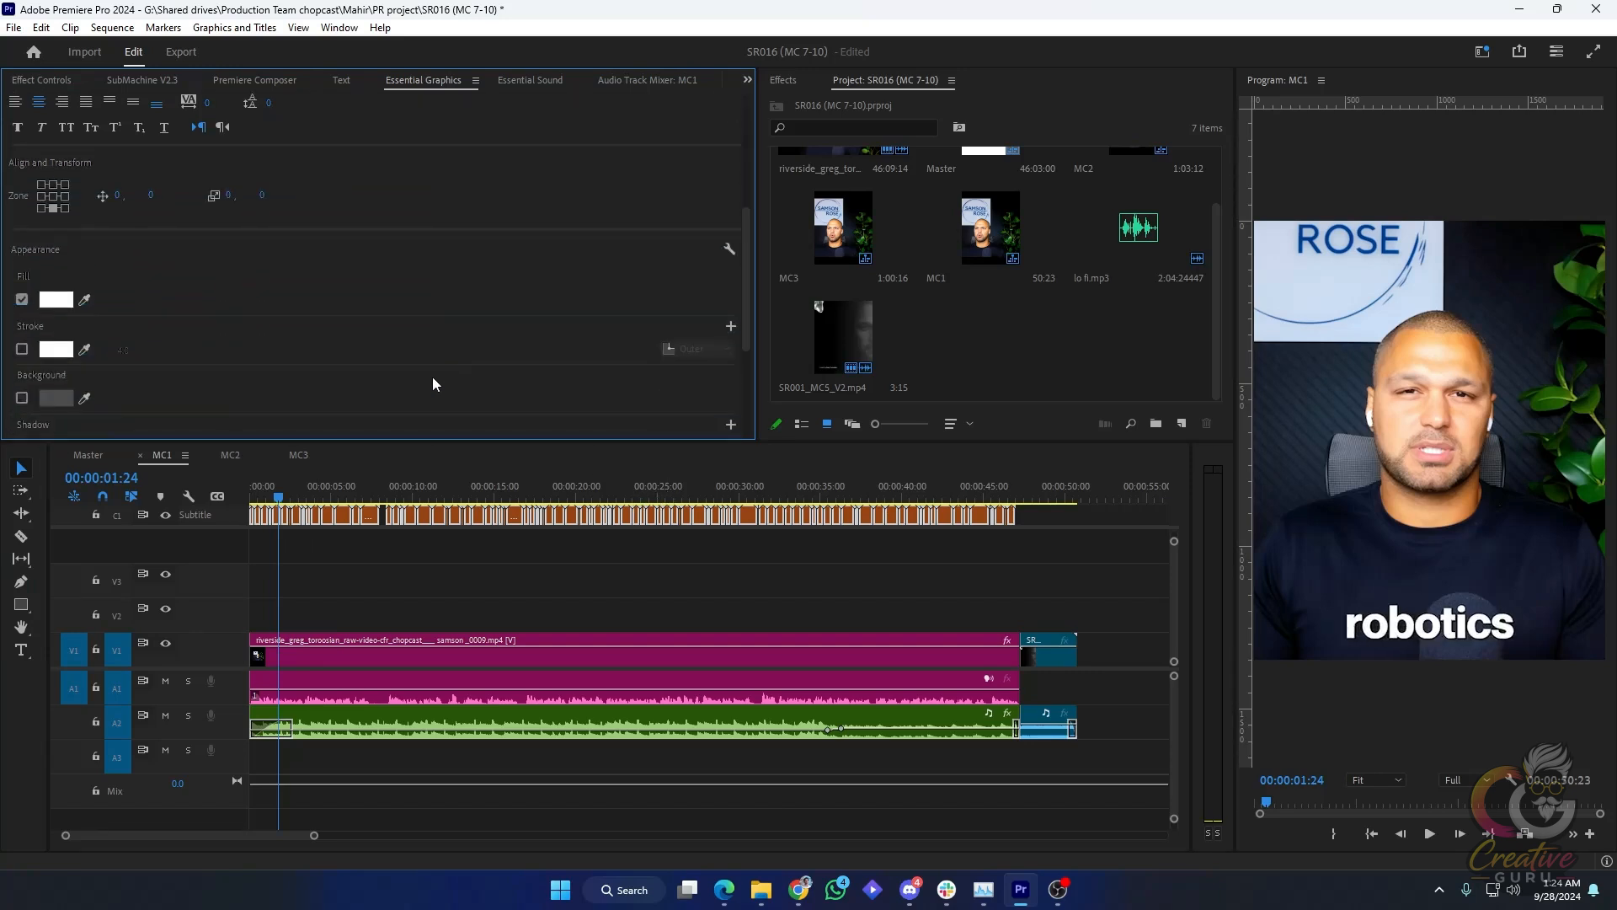
{"action": "left_click", "coordinate": [22, 332]}
{"action": "left_click", "coordinate": [59, 335]}
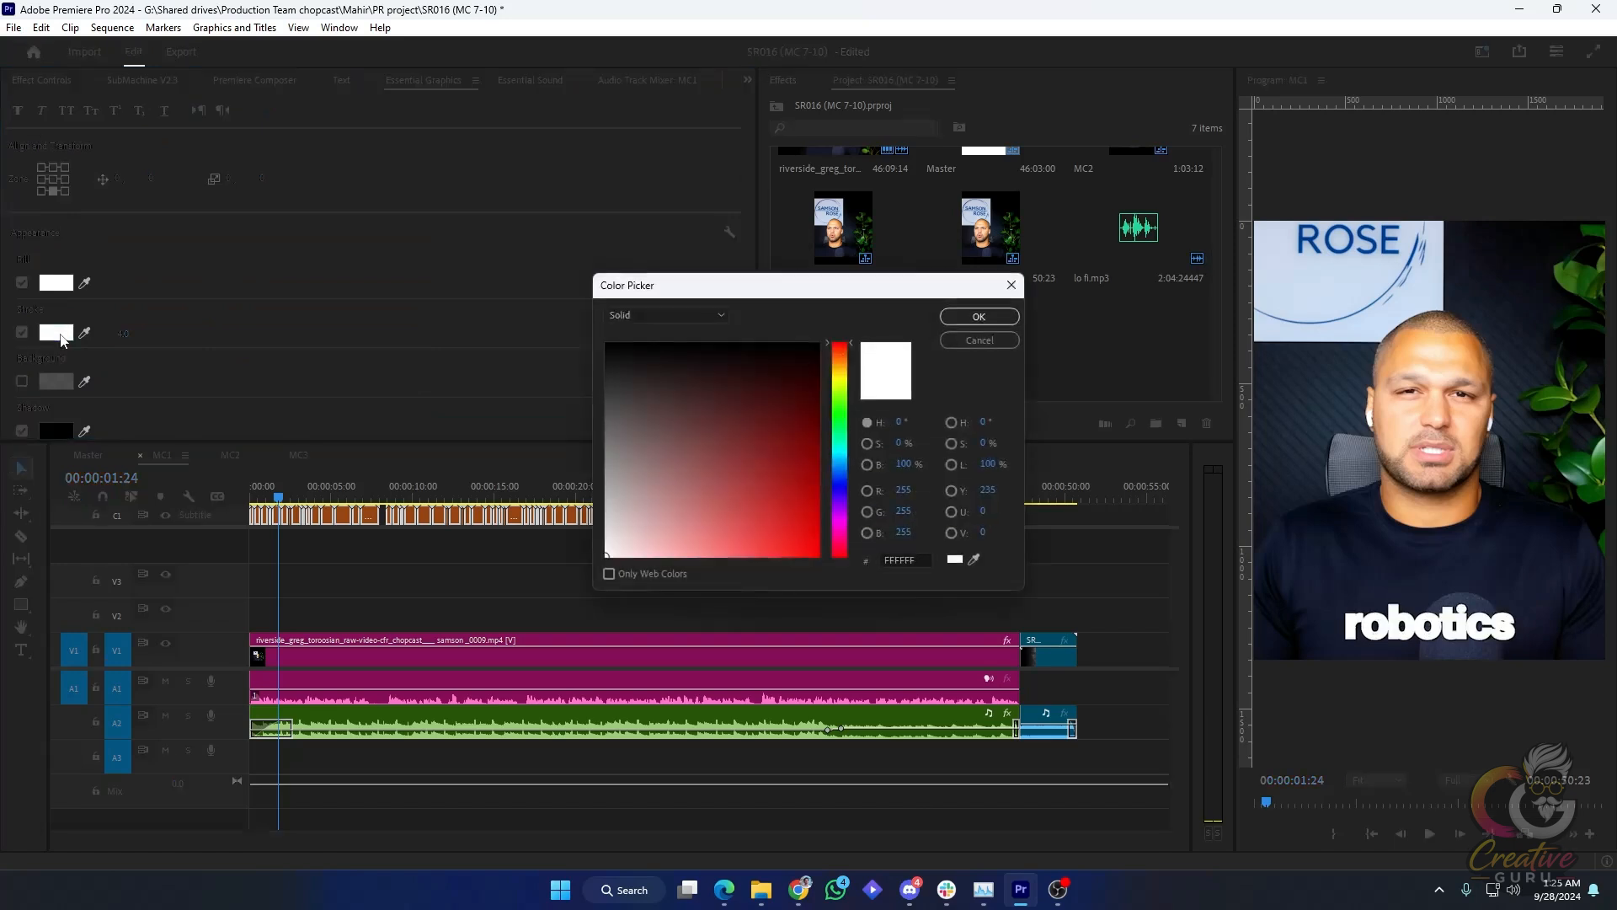
{"action": "left_click_drag", "start_coordinate": [698, 371], "coordinate": [503, 278]}
{"action": "left_click", "coordinate": [979, 316]}
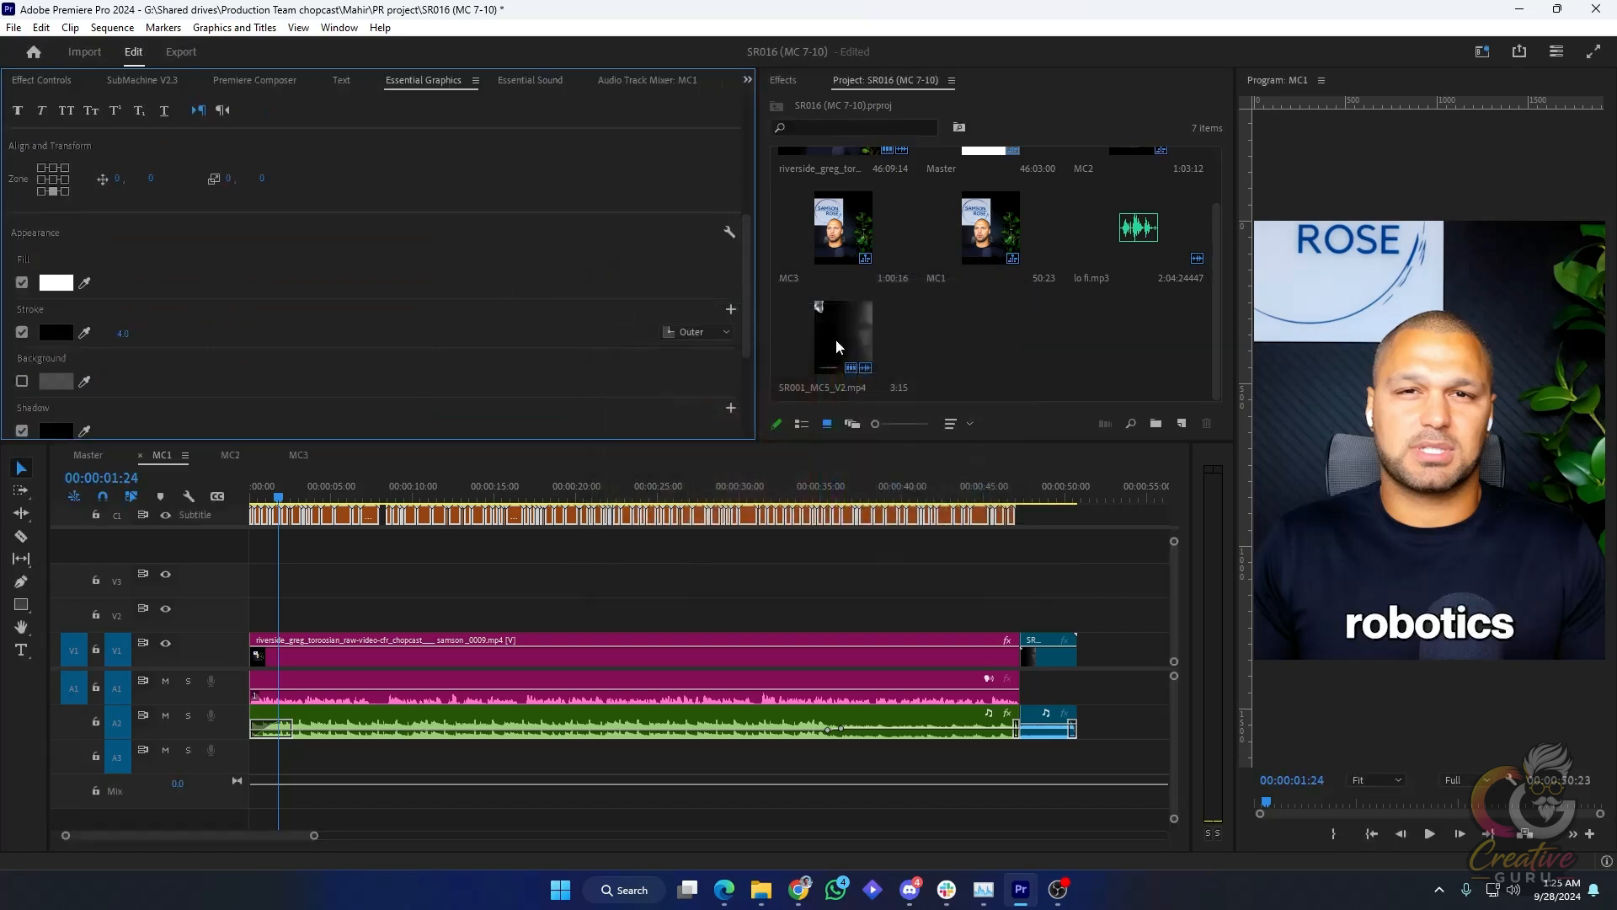
Raise the selected captions in the frame by setting their vertical position offset to -191
{"action": "scroll", "coordinate": [425, 356], "scroll_direction": "up", "scroll_amount": 2}
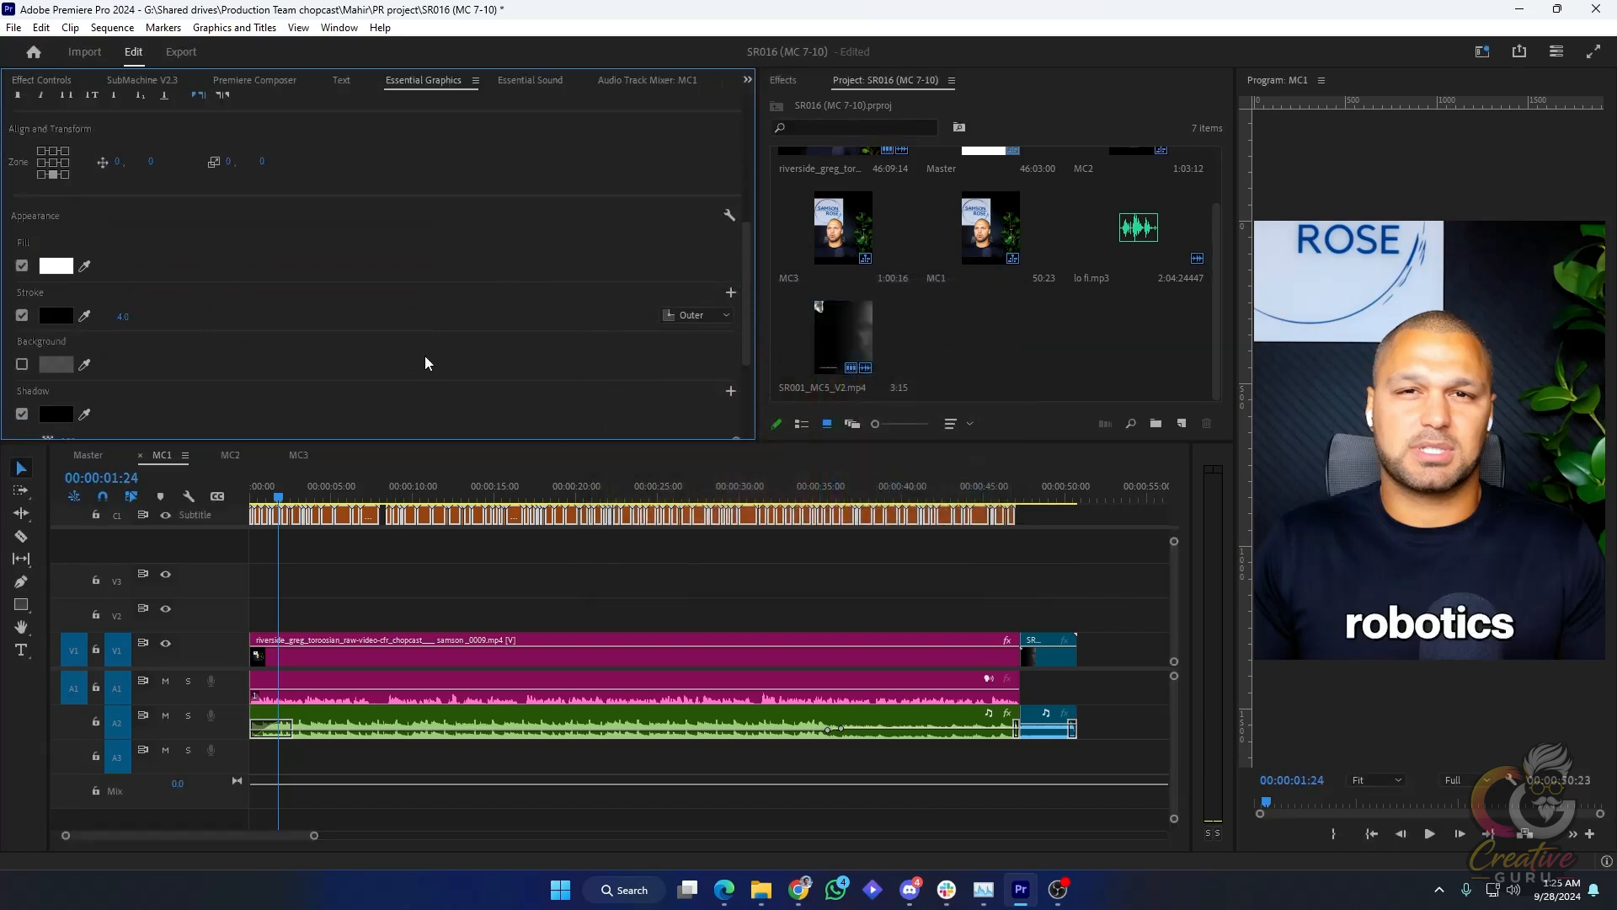
{"action": "scroll", "coordinate": [244, 295], "scroll_direction": "up", "scroll_amount": 3}
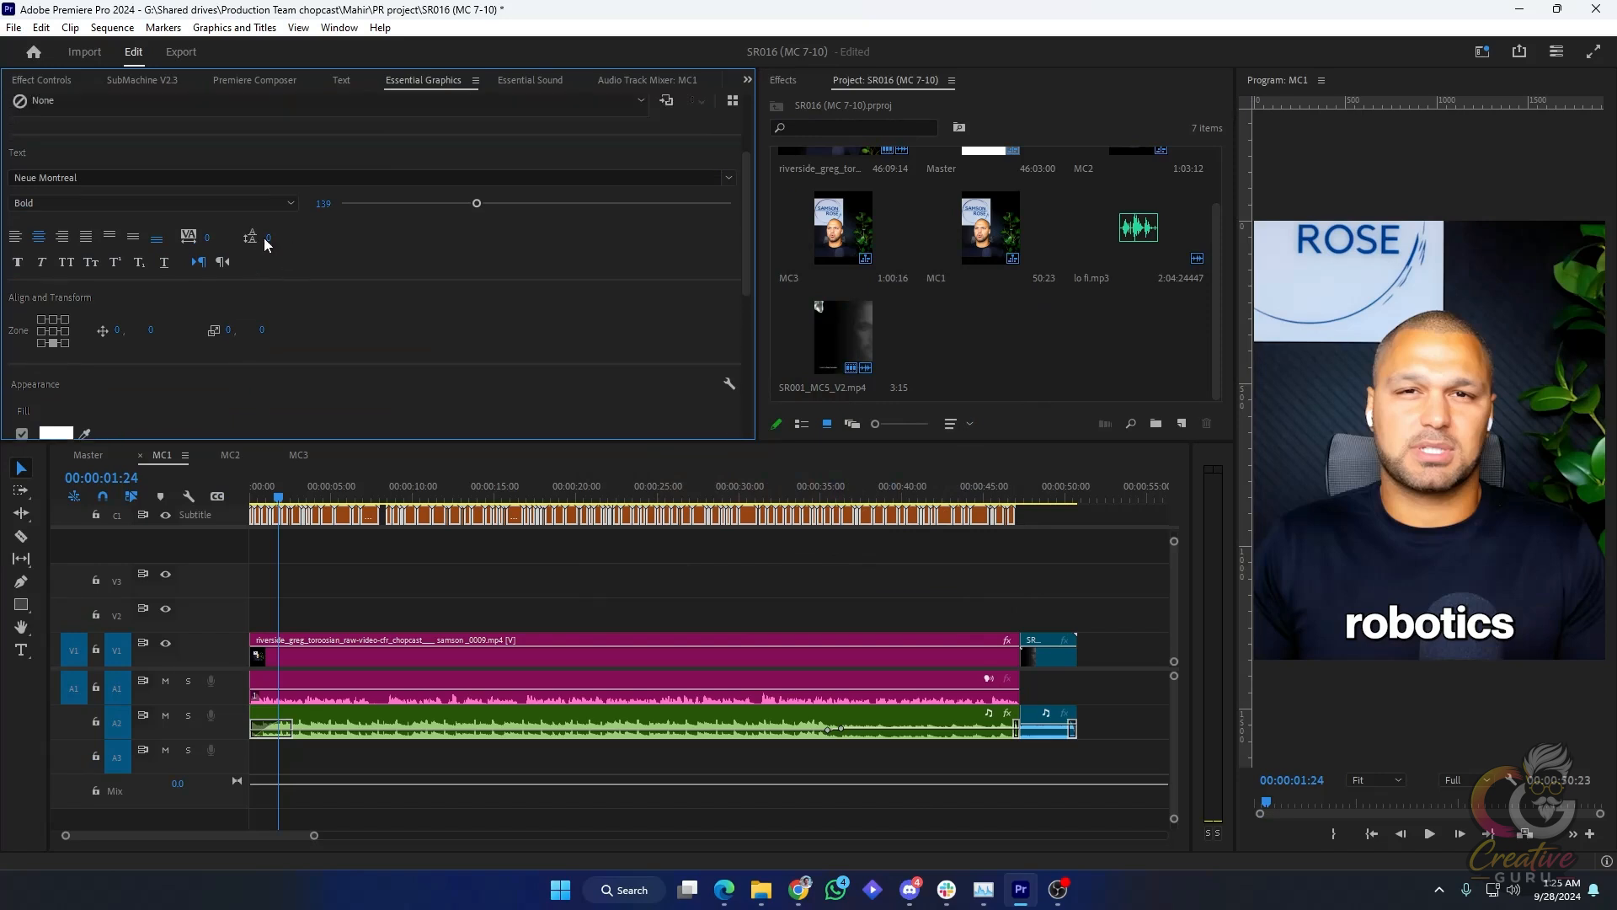
{"action": "left_click_drag", "start_coordinate": [150, 330], "coordinate": [156, 496]}
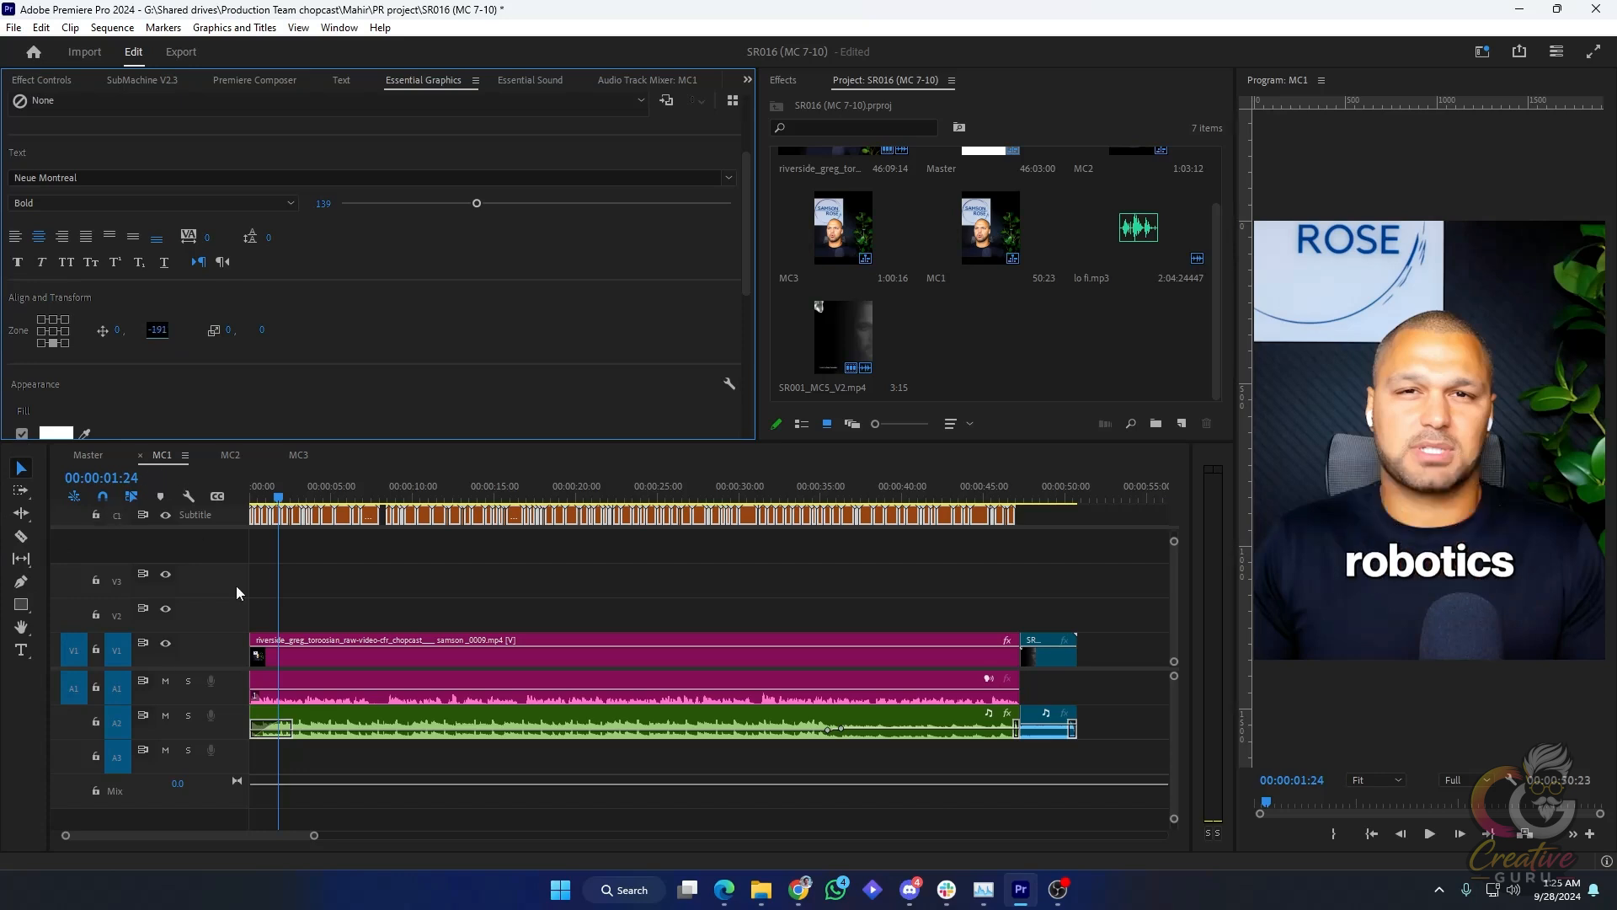
Play the MC1 sequence to check the styled captions and return the playhead to the start
{"action": "left_click", "coordinate": [420, 581]}
{"action": "key", "text": "space"}
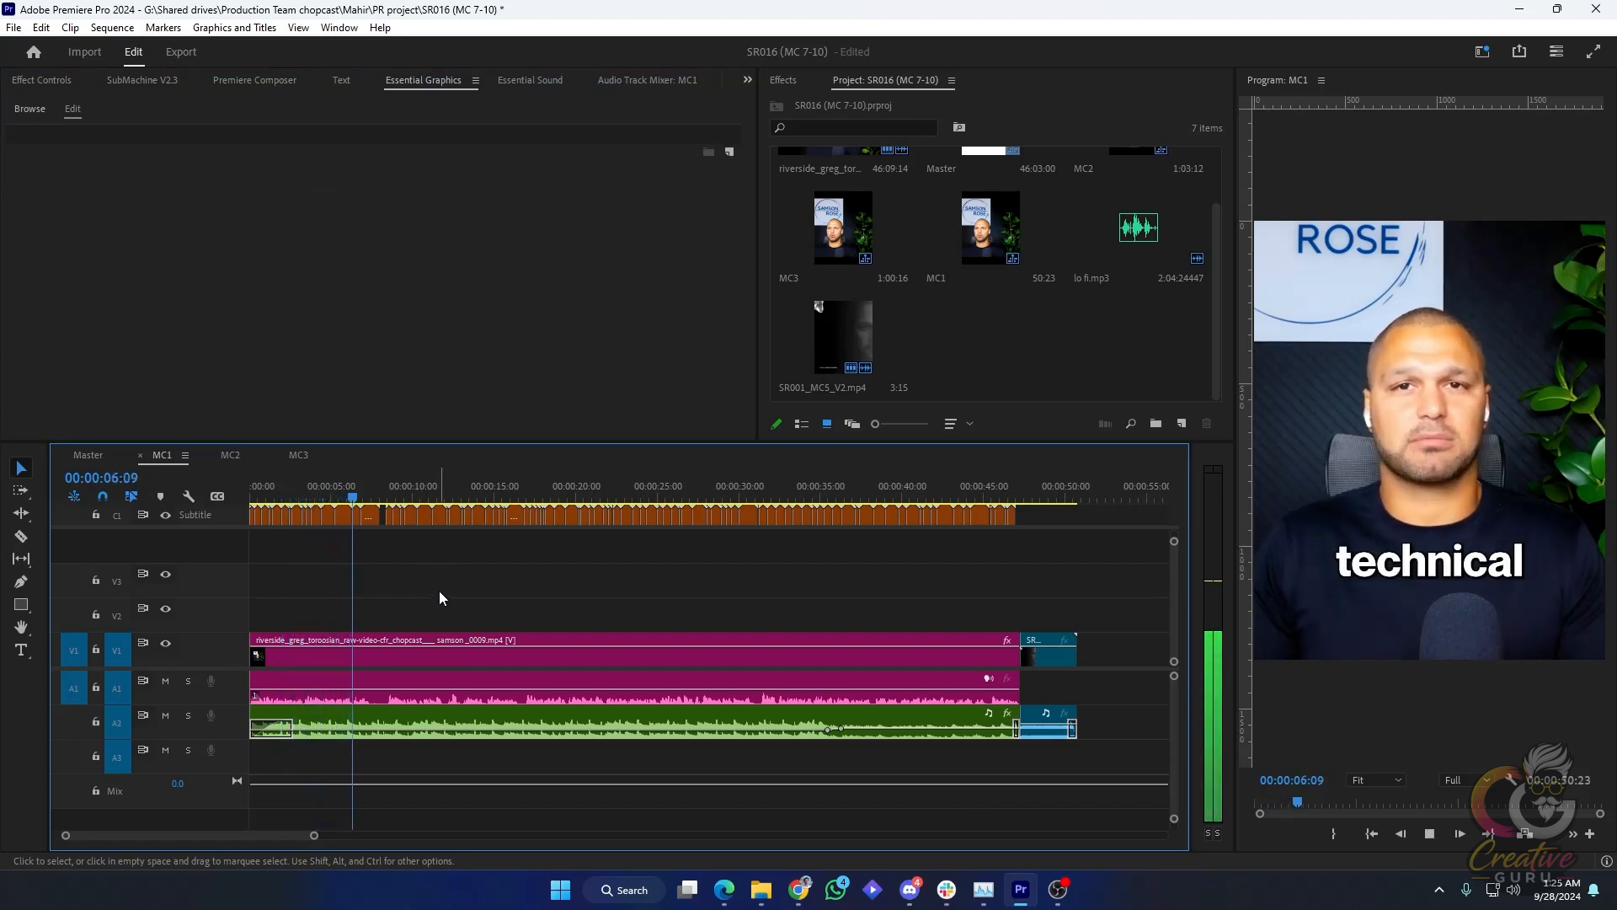
{"action": "key", "text": "space"}
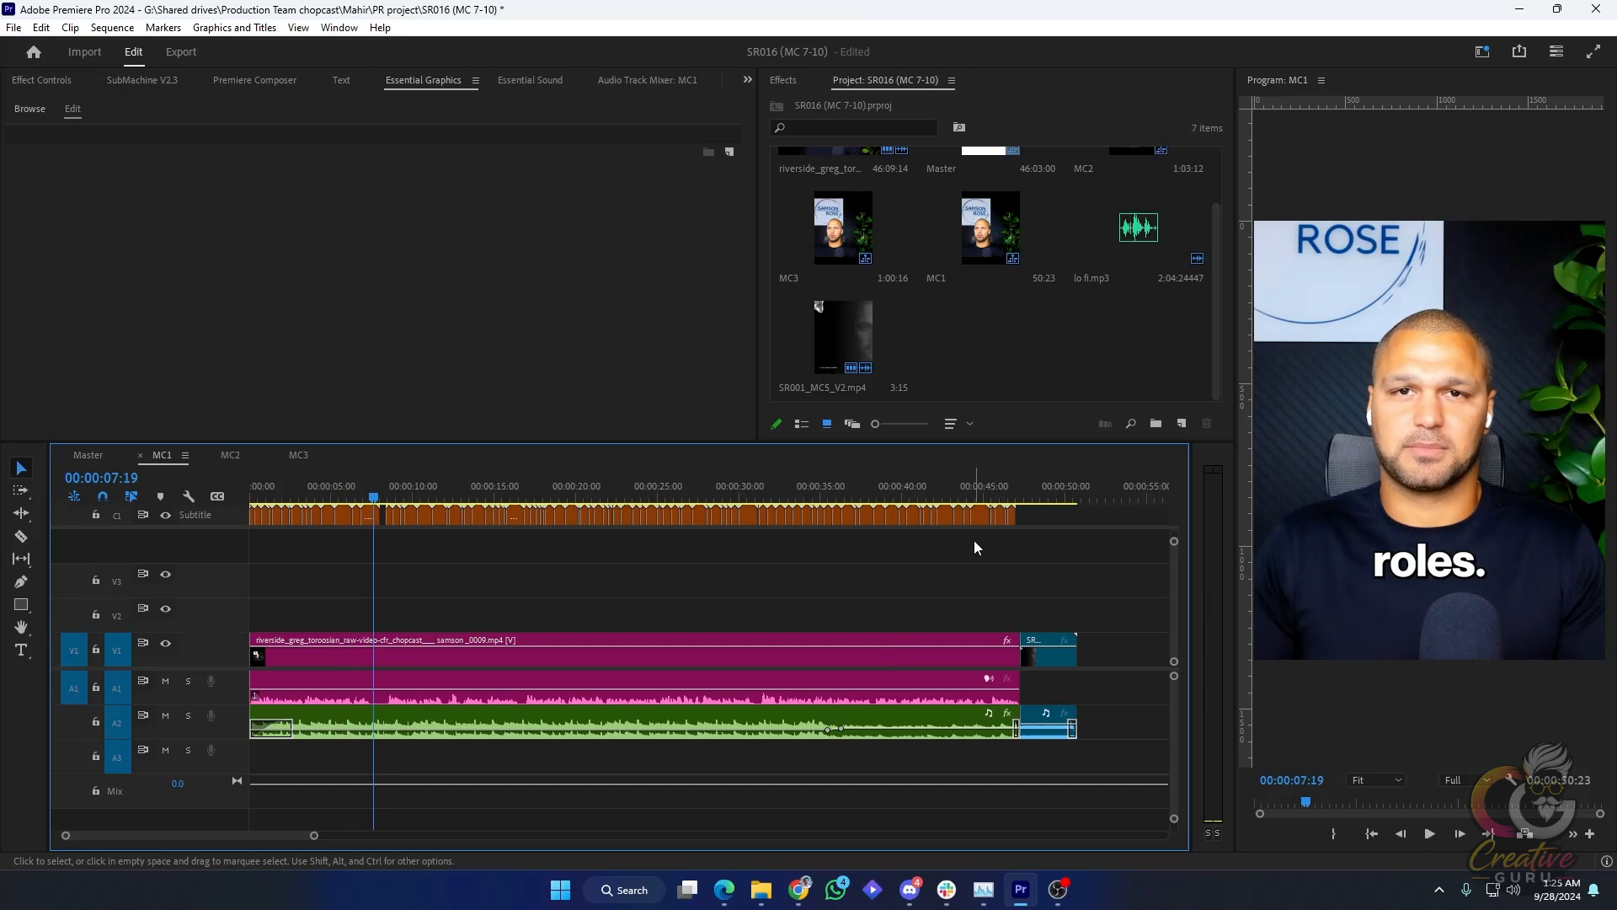
{"action": "key", "text": "space"}
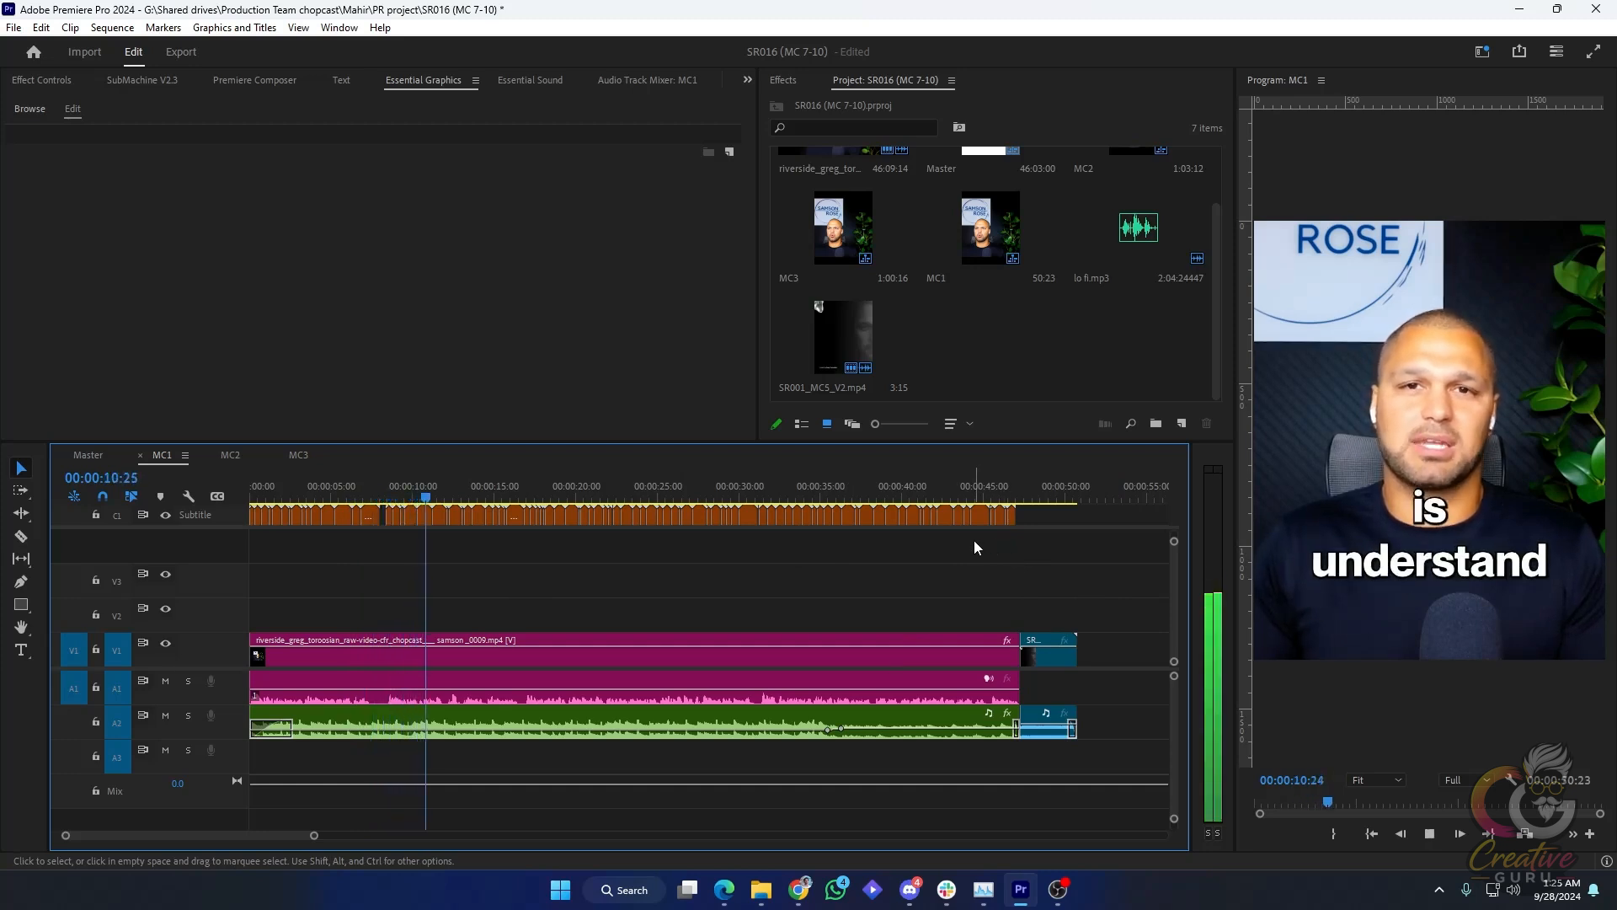
{"action": "key", "text": "space"}
{"action": "key", "text": "Home"}
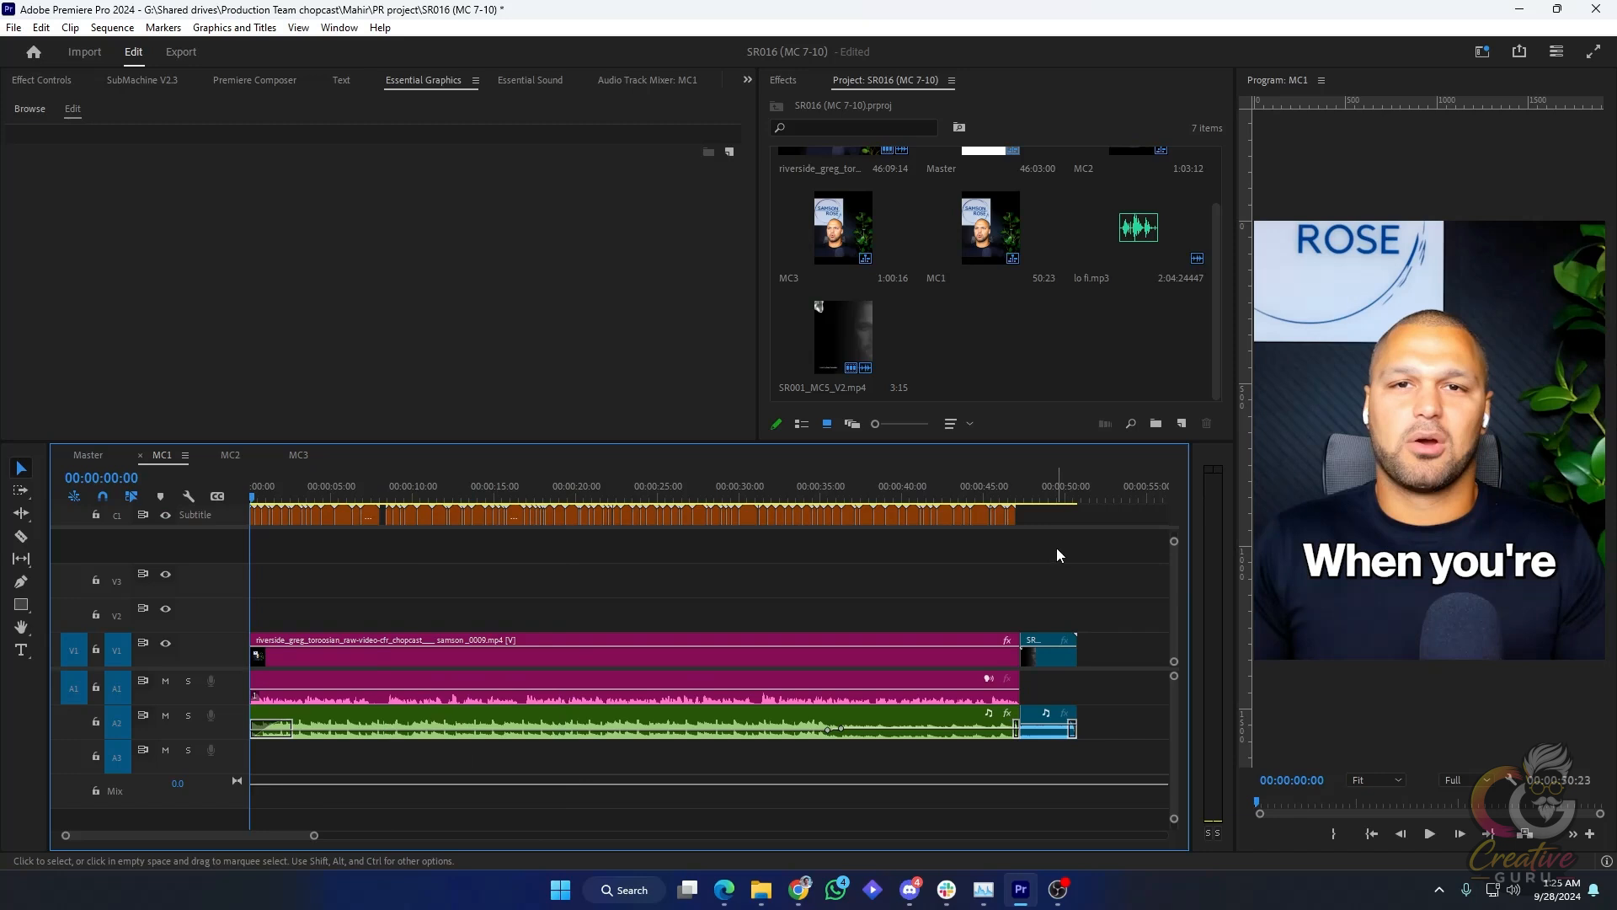
Reselect all captions and, with the playhead at 00:00:14:00, set their font size to 100
{"action": "mouse_move", "coordinate": [448, 487]}
{"action": "left_mouse_down"}
{"action": "mouse_move", "coordinate": [440, 474]}
{"action": "mouse_move", "coordinate": [477, 482]}
{"action": "left_mouse_up"}
{"action": "left_click_drag", "start_coordinate": [1032, 534], "coordinate": [99, 478]}
{"action": "left_click", "coordinate": [421, 342]}
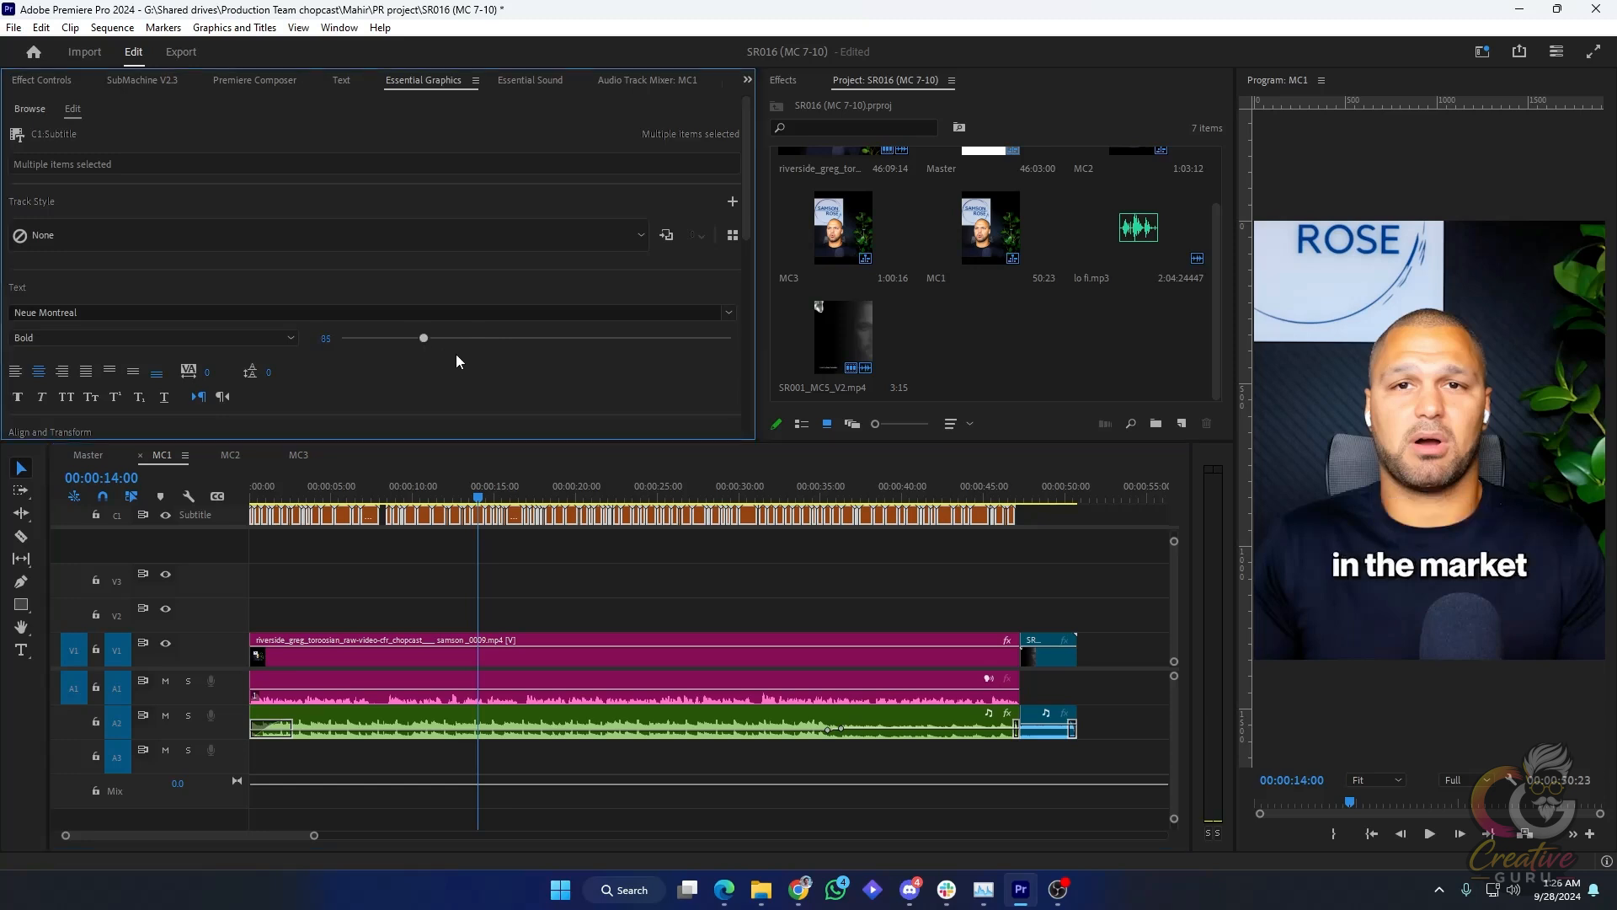
{"action": "left_click", "coordinate": [488, 363]}
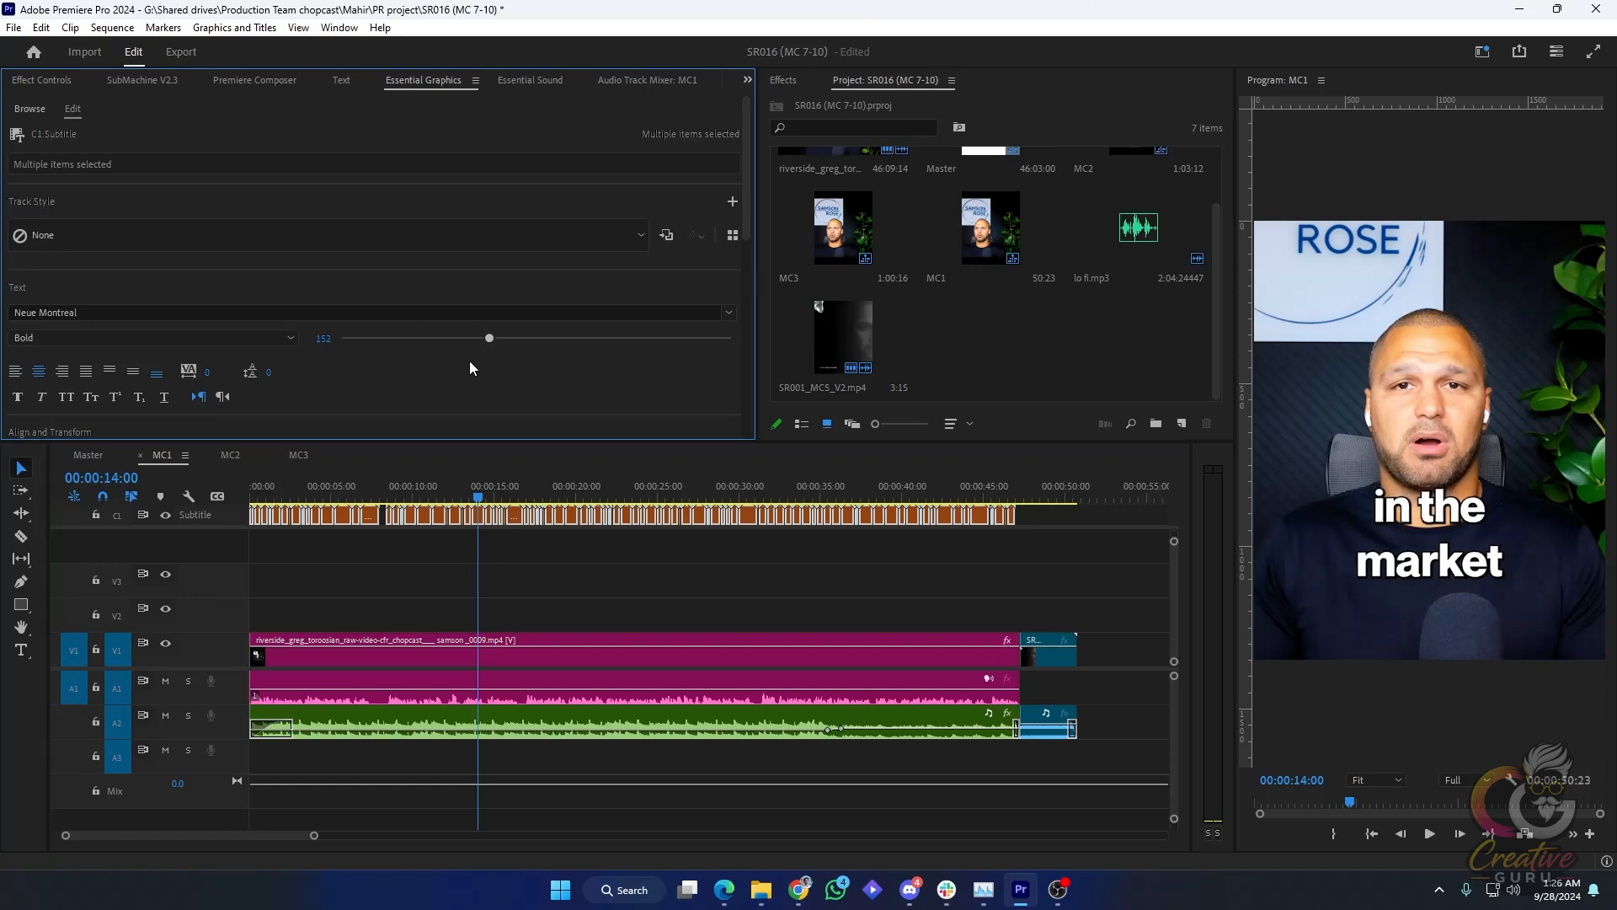
{"action": "left_click", "coordinate": [454, 363]}
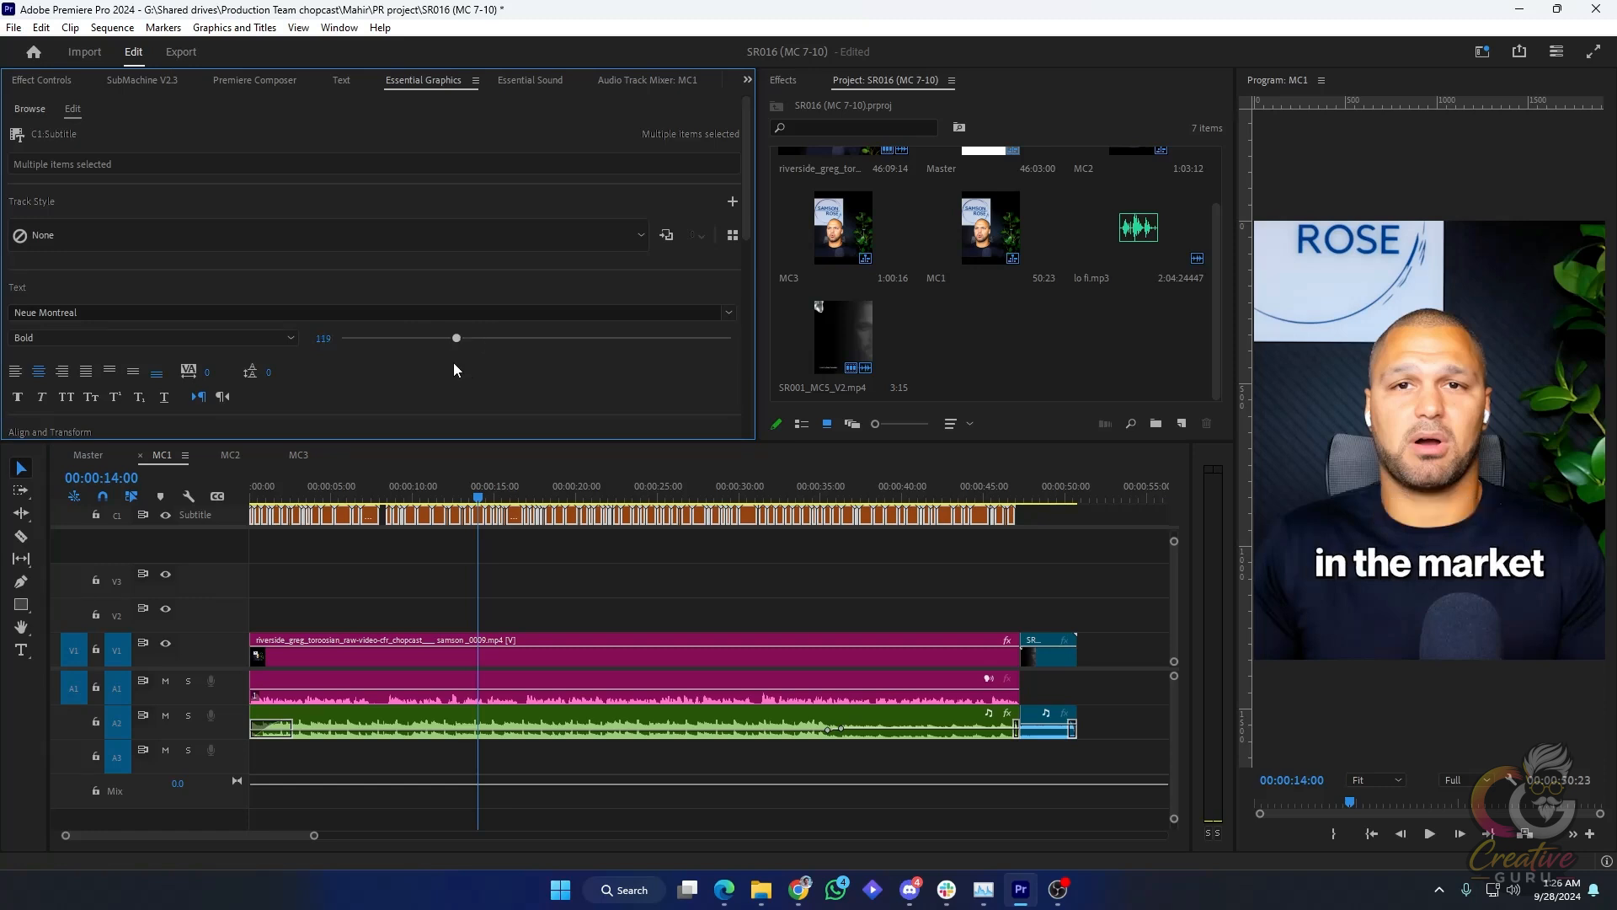
{"action": "left_click", "coordinate": [443, 363]}
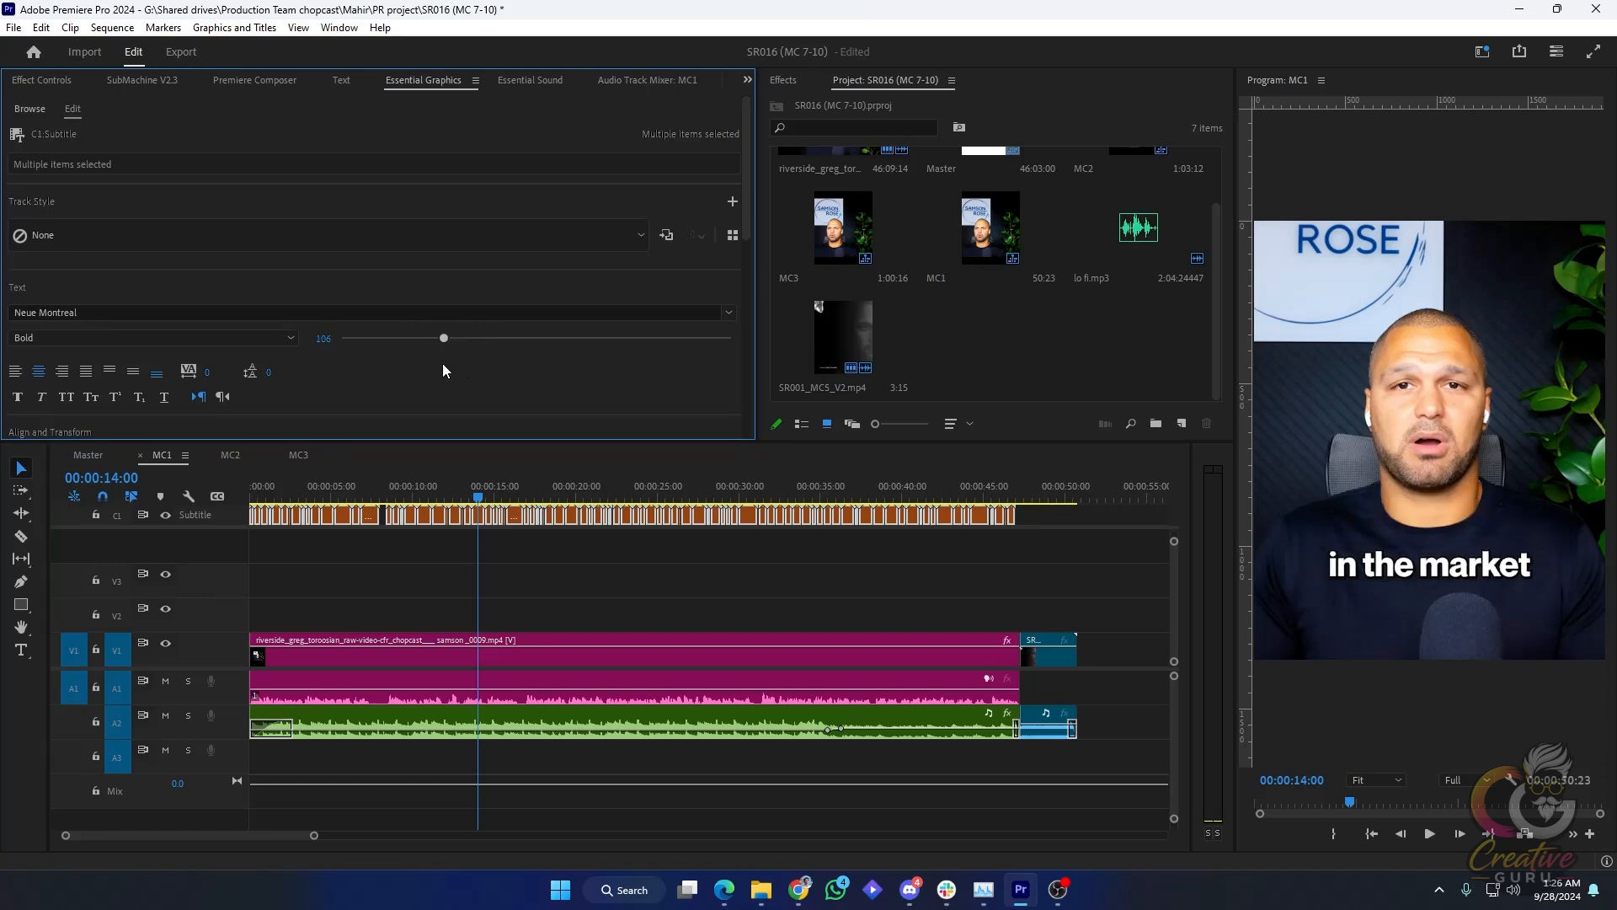
{"action": "left_click_drag", "start_coordinate": [443, 364], "coordinate": [437, 364]}
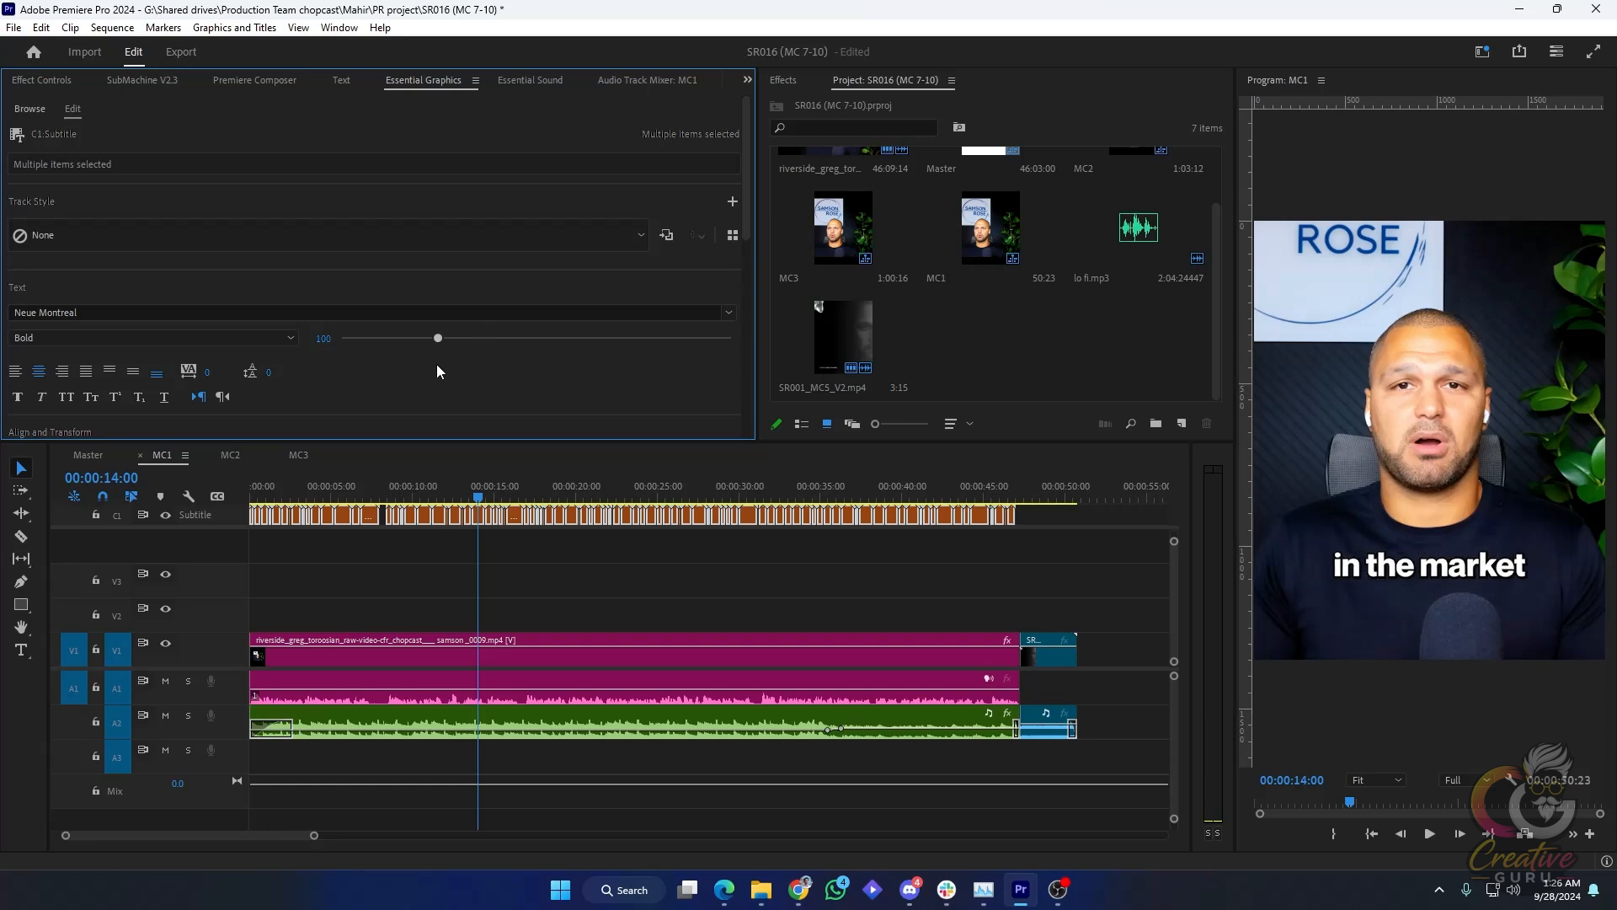
Play the resized captions from 00:00:14:00 to check them and return the playhead to the start
{"action": "left_click", "coordinate": [604, 584]}
{"action": "key", "text": "space"}
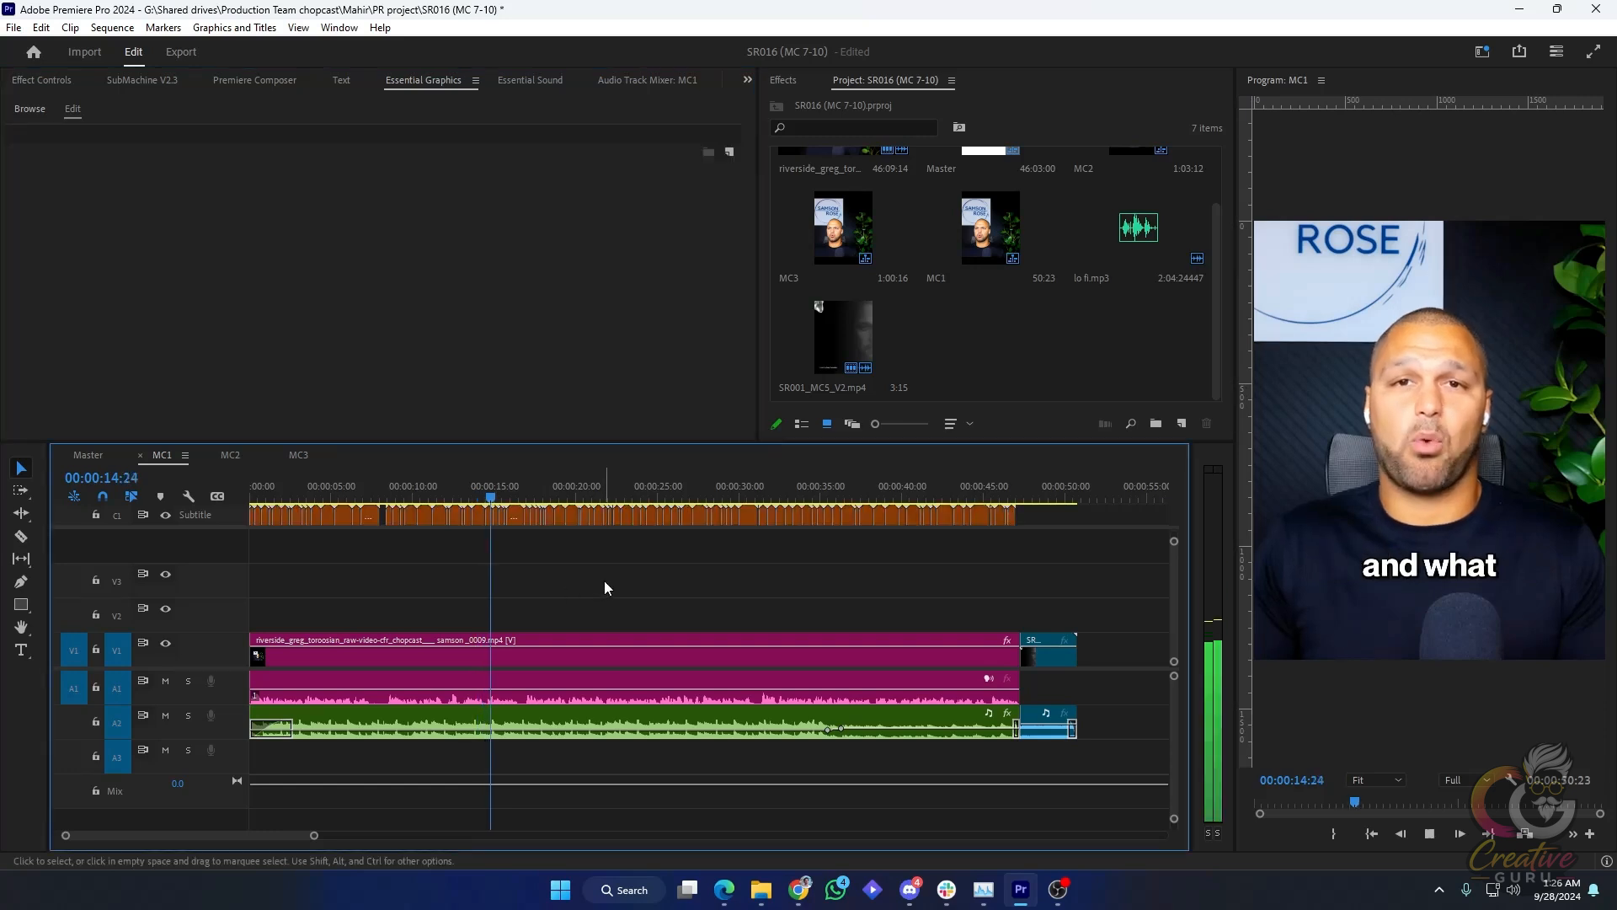
{"action": "key", "text": "space"}
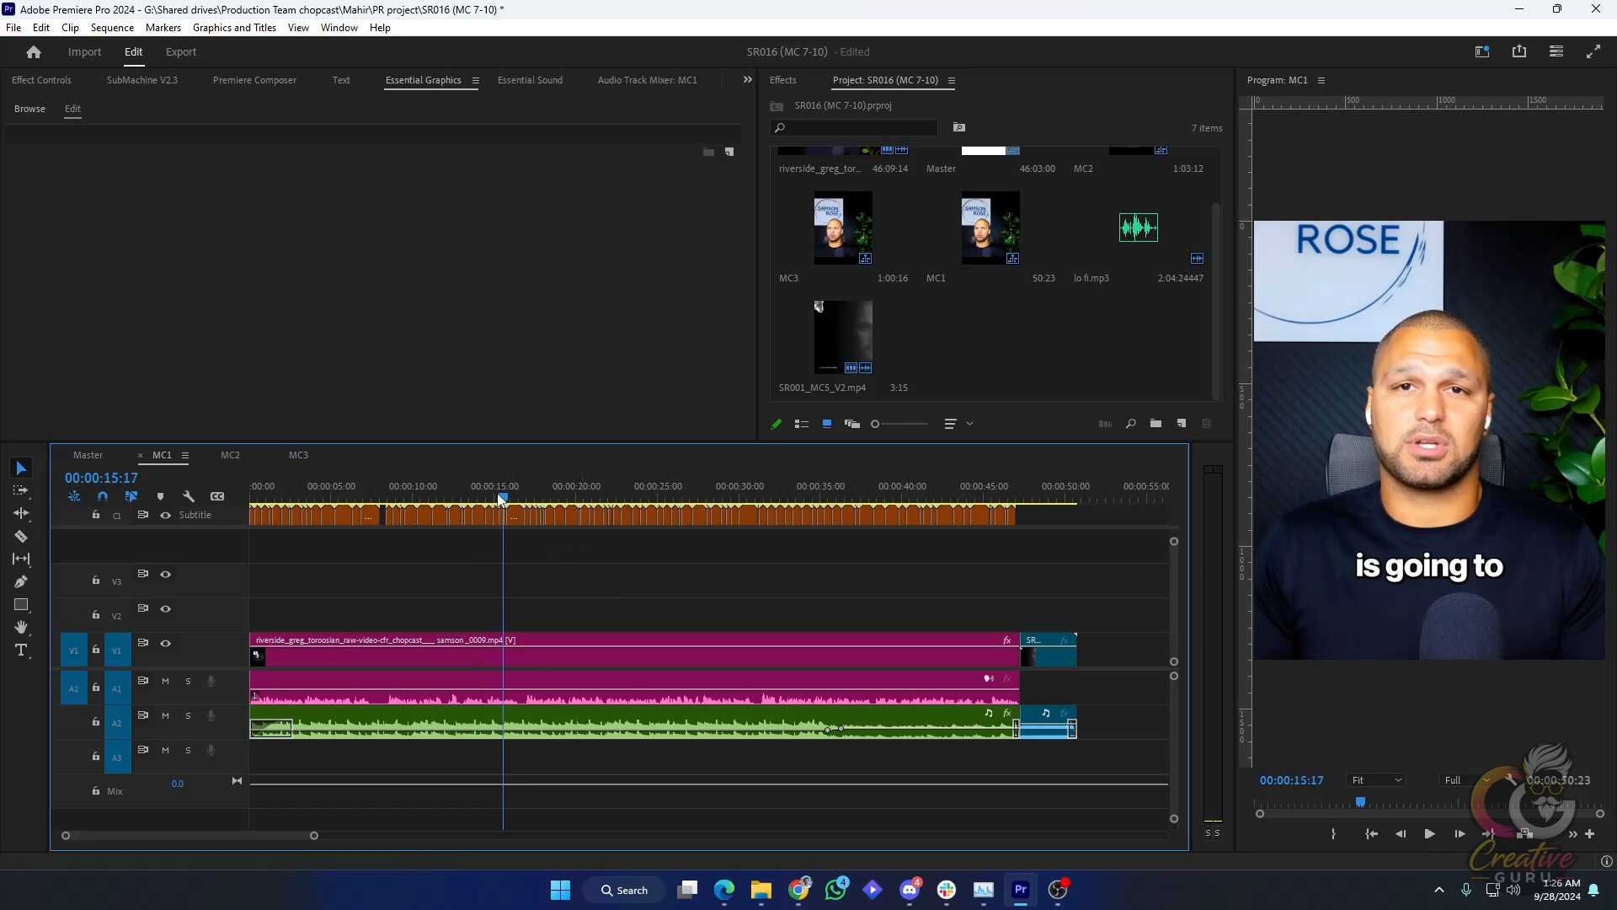
{"action": "key", "text": "Home"}
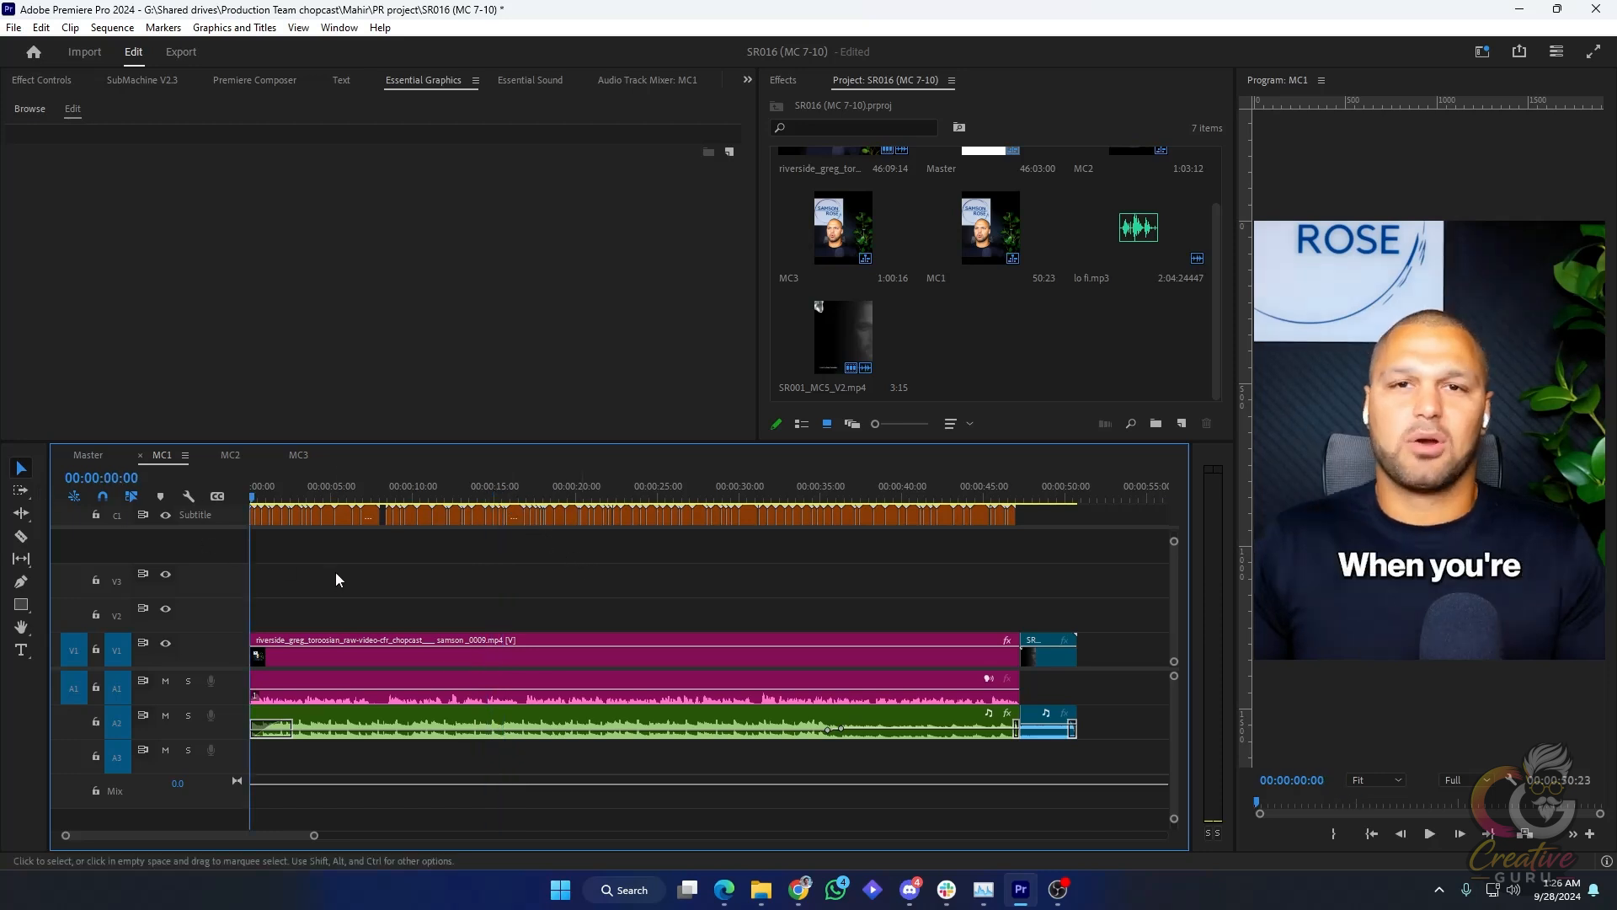
Select all captions on the Subtitle track and upgrade them to graphics
{"action": "left_click", "coordinate": [226, 520]}
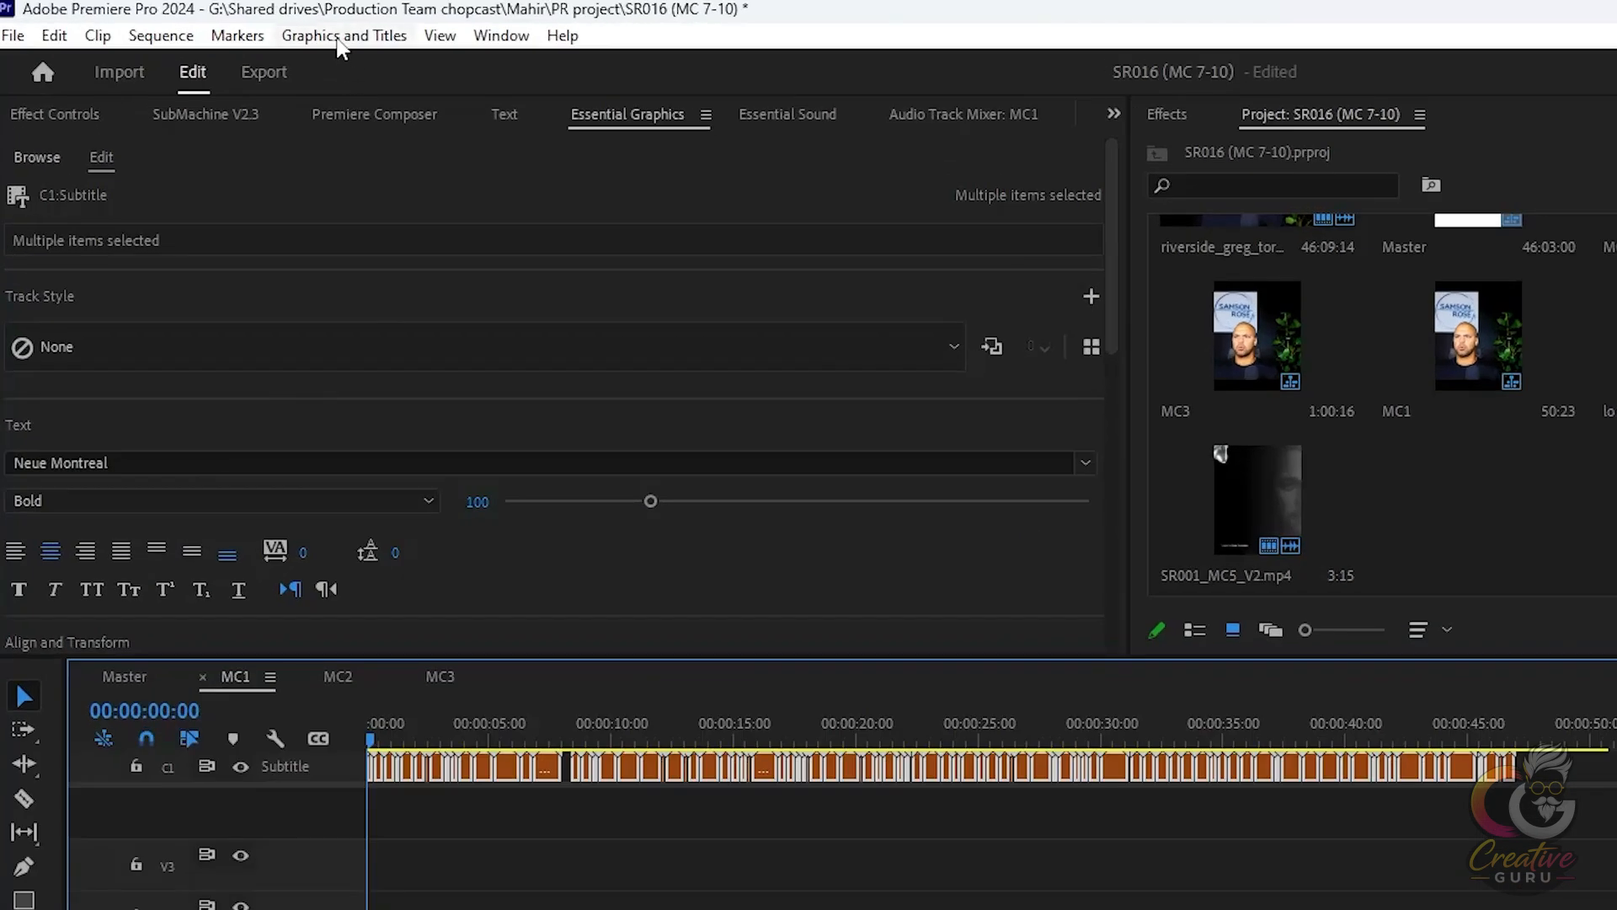
{"action": "left_click", "coordinate": [341, 37]}
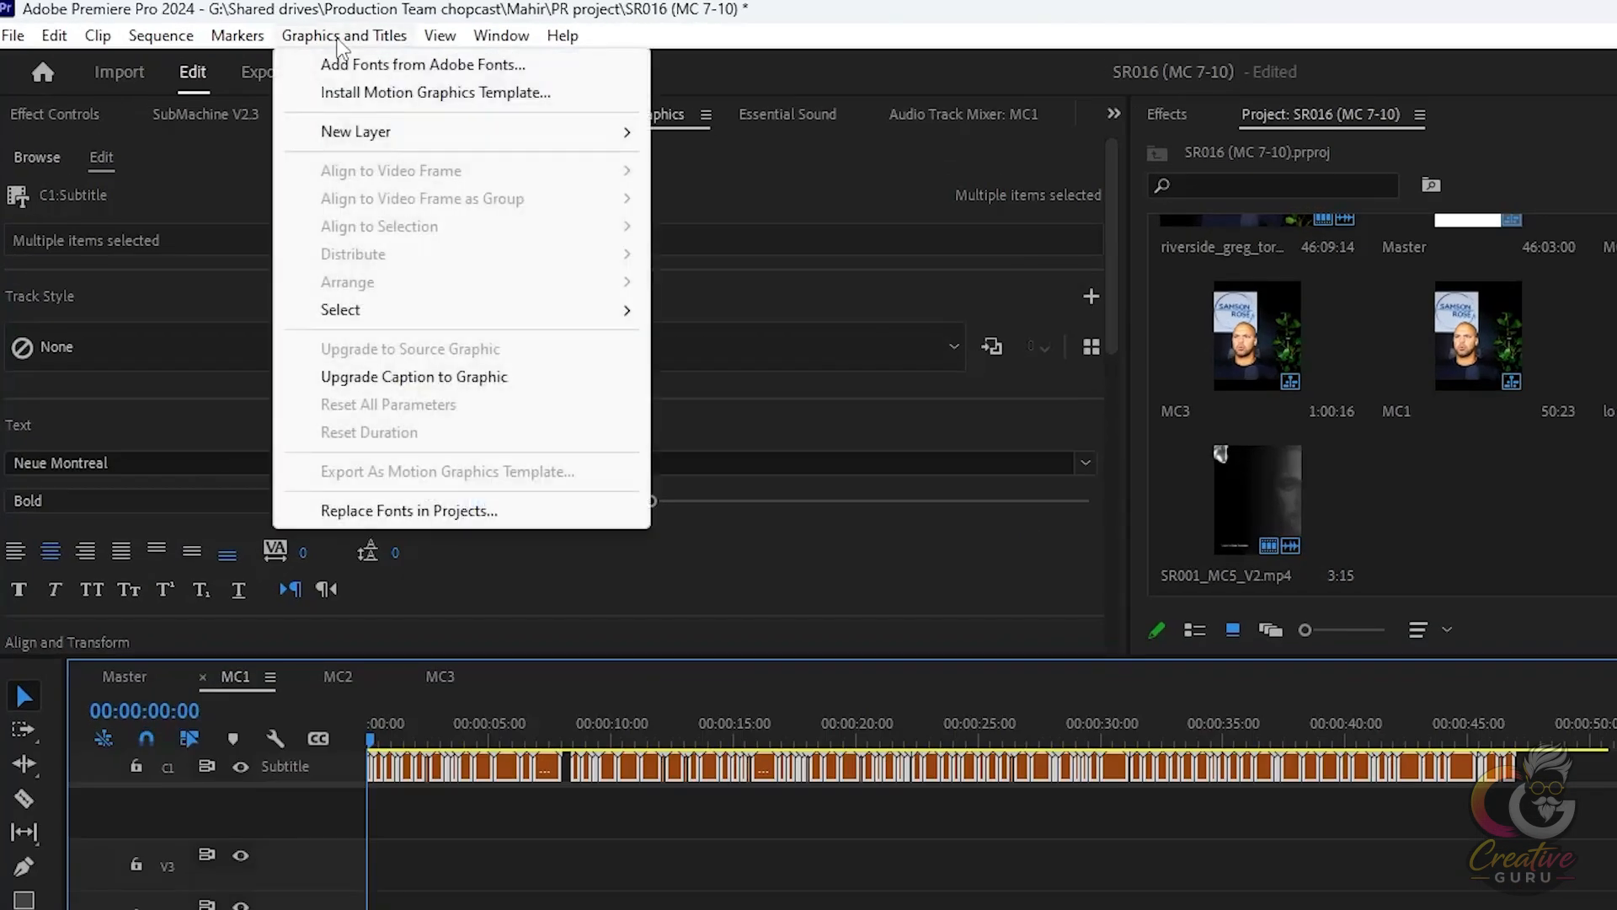
{"action": "left_click", "coordinate": [478, 379]}
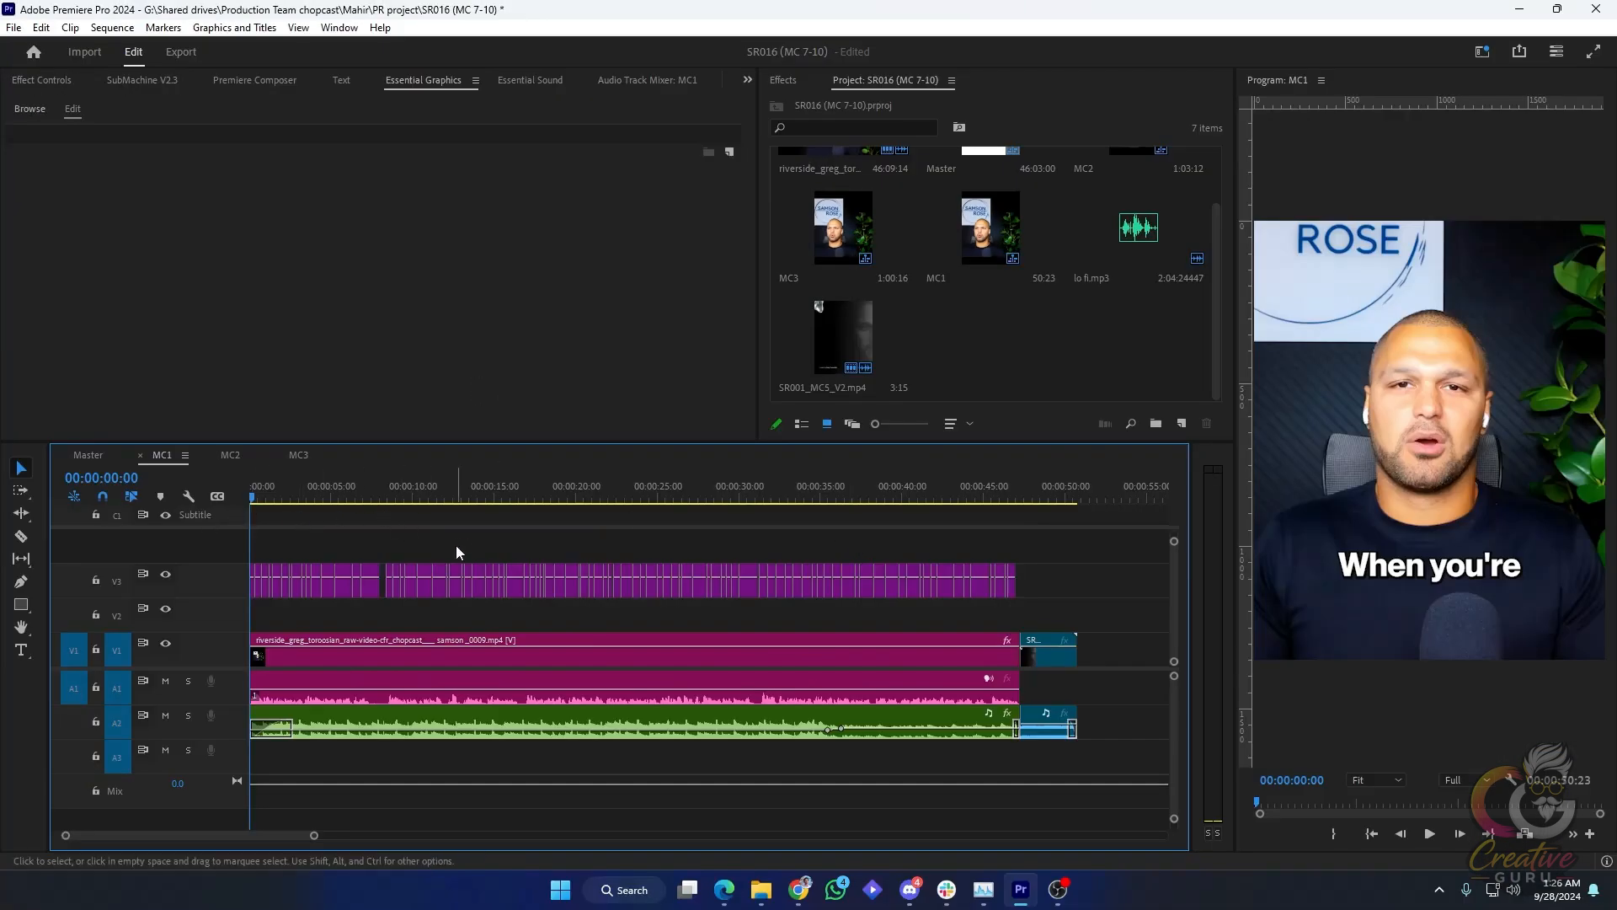
{"action": "left_click", "coordinate": [571, 578]}
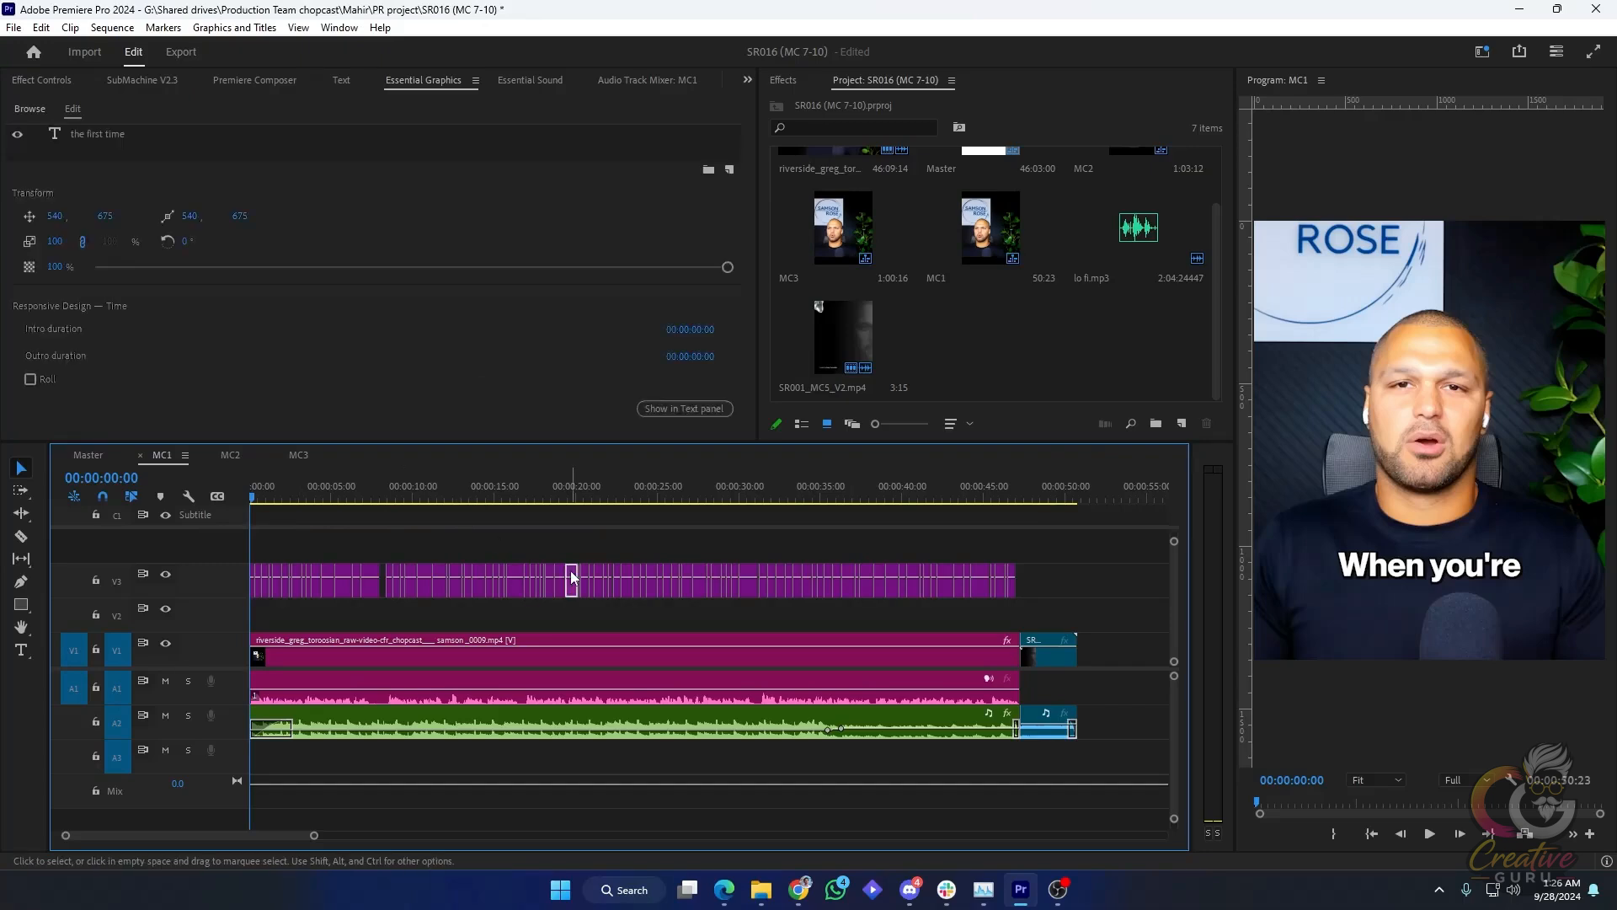
{"action": "left_click", "coordinate": [597, 534]}
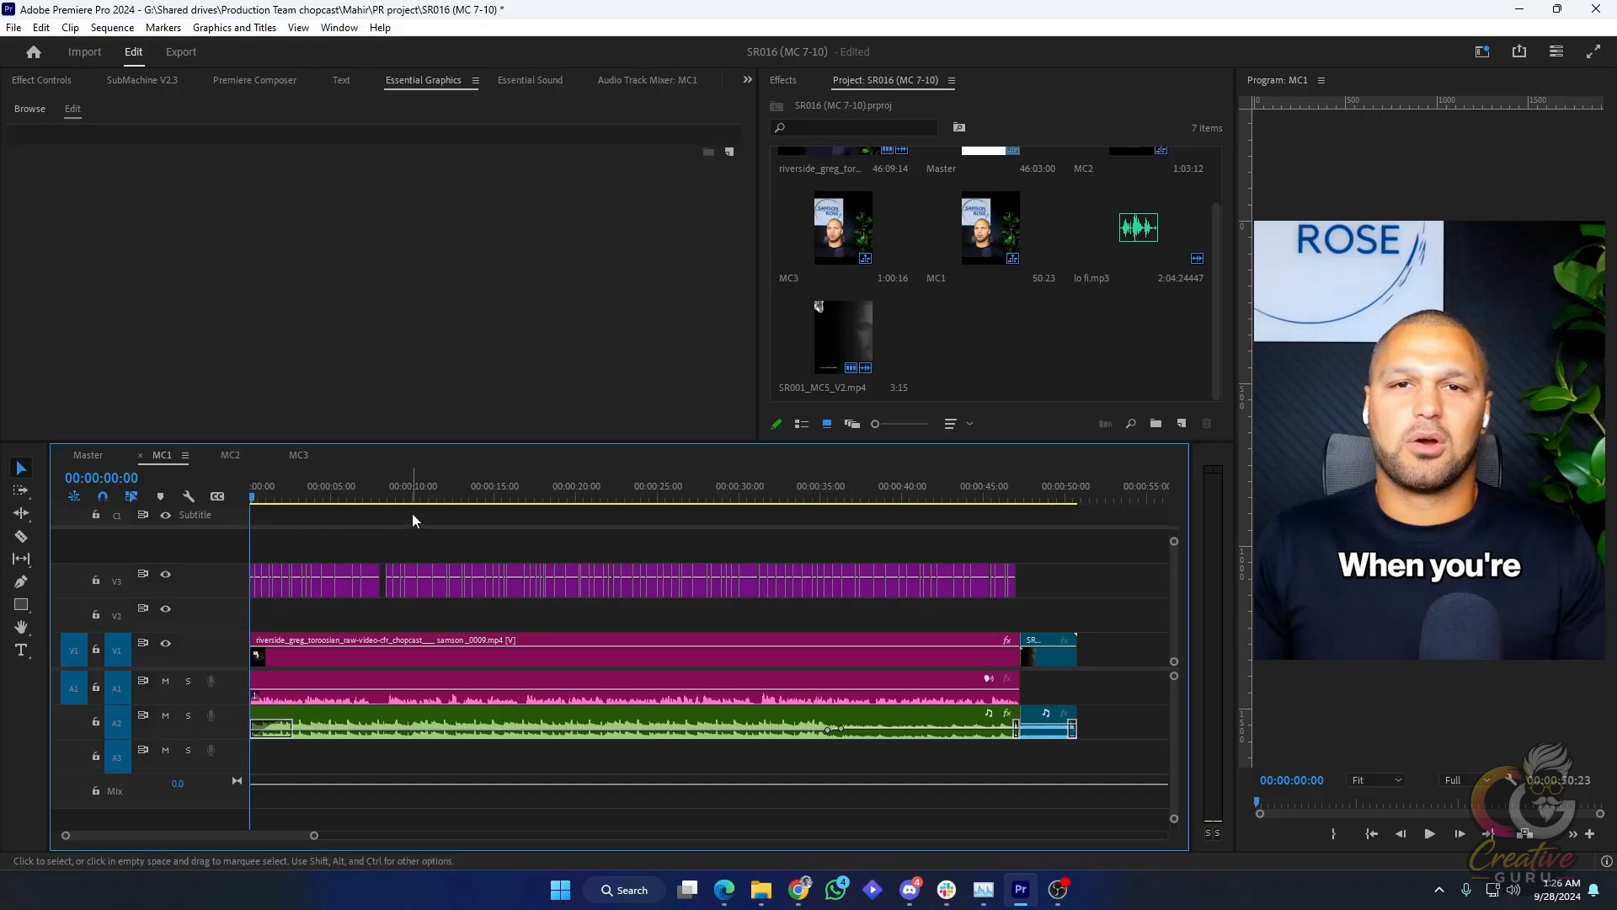
Delete the Subtitle caption track and scrub the sequence to check the caption graphics
{"action": "right_click", "coordinate": [231, 518]}
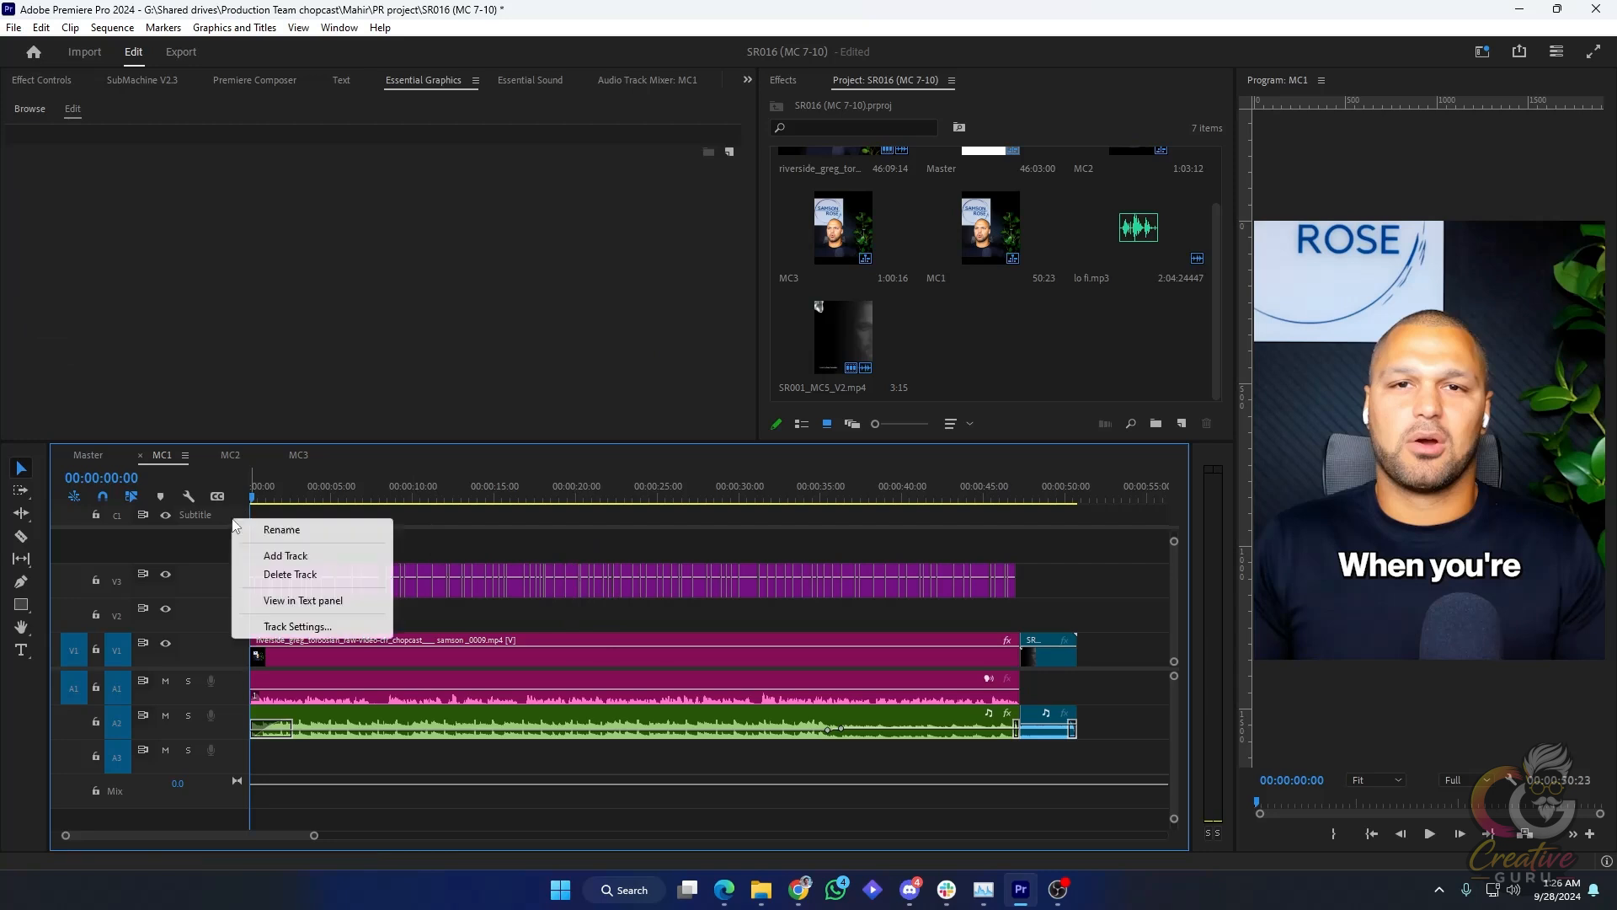
{"action": "left_click", "coordinate": [331, 579]}
{"action": "left_click_drag", "start_coordinate": [1040, 602], "coordinate": [745, 504]}
{"action": "left_click", "coordinate": [791, 516]}
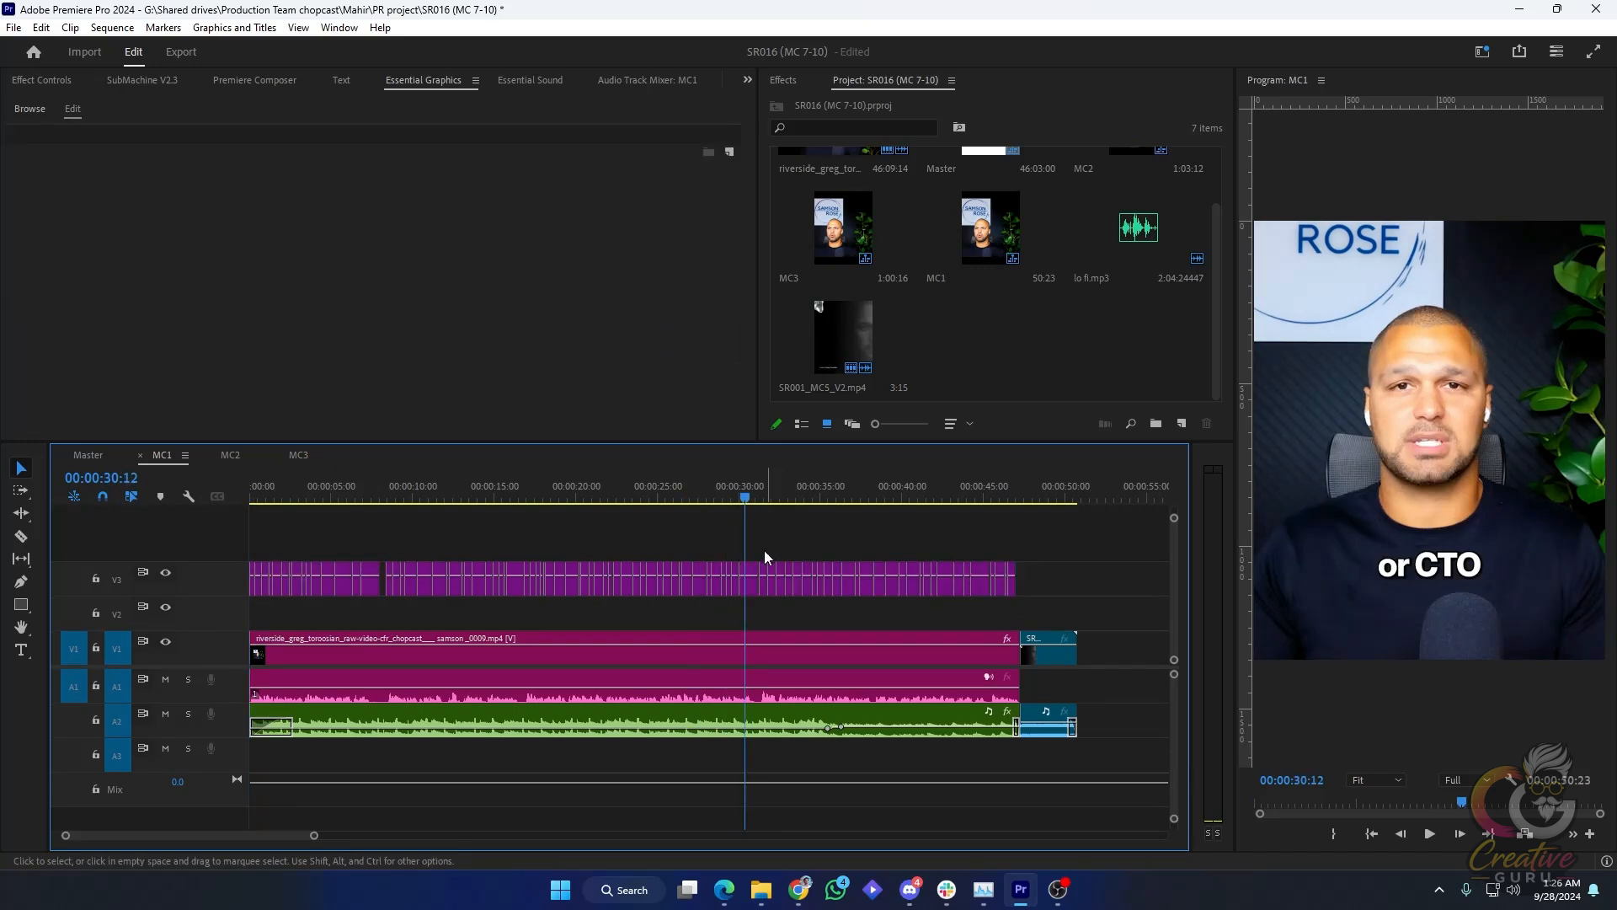
Find the Transform video effect and apply it to the first caption graphic, "When you're", at the sequence start
{"action": "left_click_drag", "start_coordinate": [322, 481], "coordinate": [170, 501]}
{"action": "left_click_drag", "start_coordinate": [314, 835], "coordinate": [120, 835]}
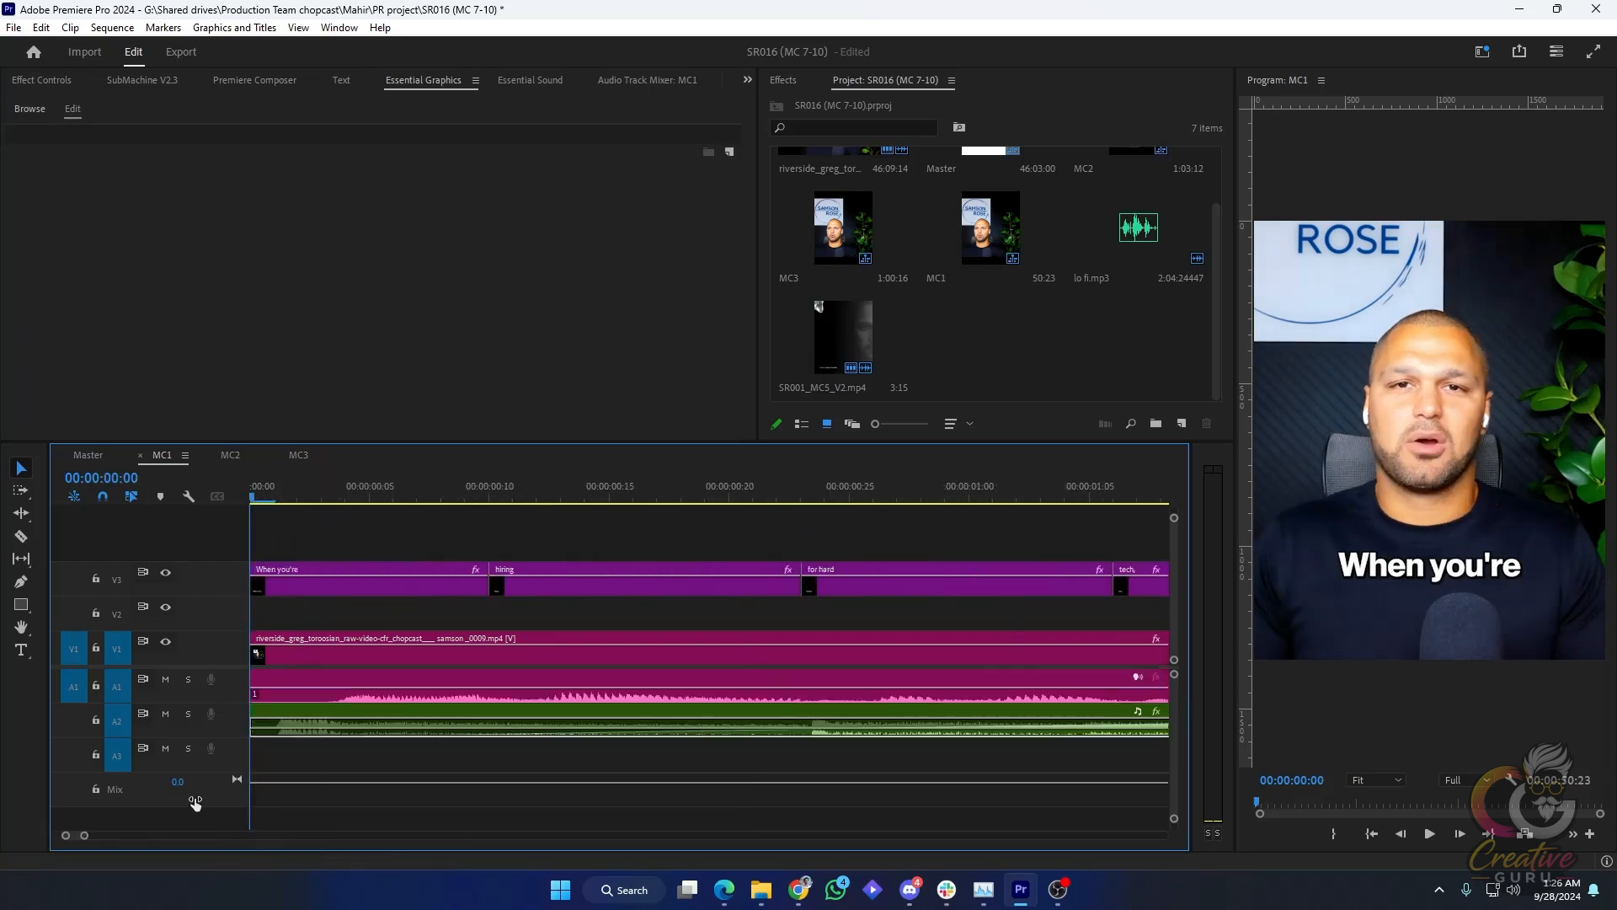
{"action": "left_click", "coordinate": [278, 589]}
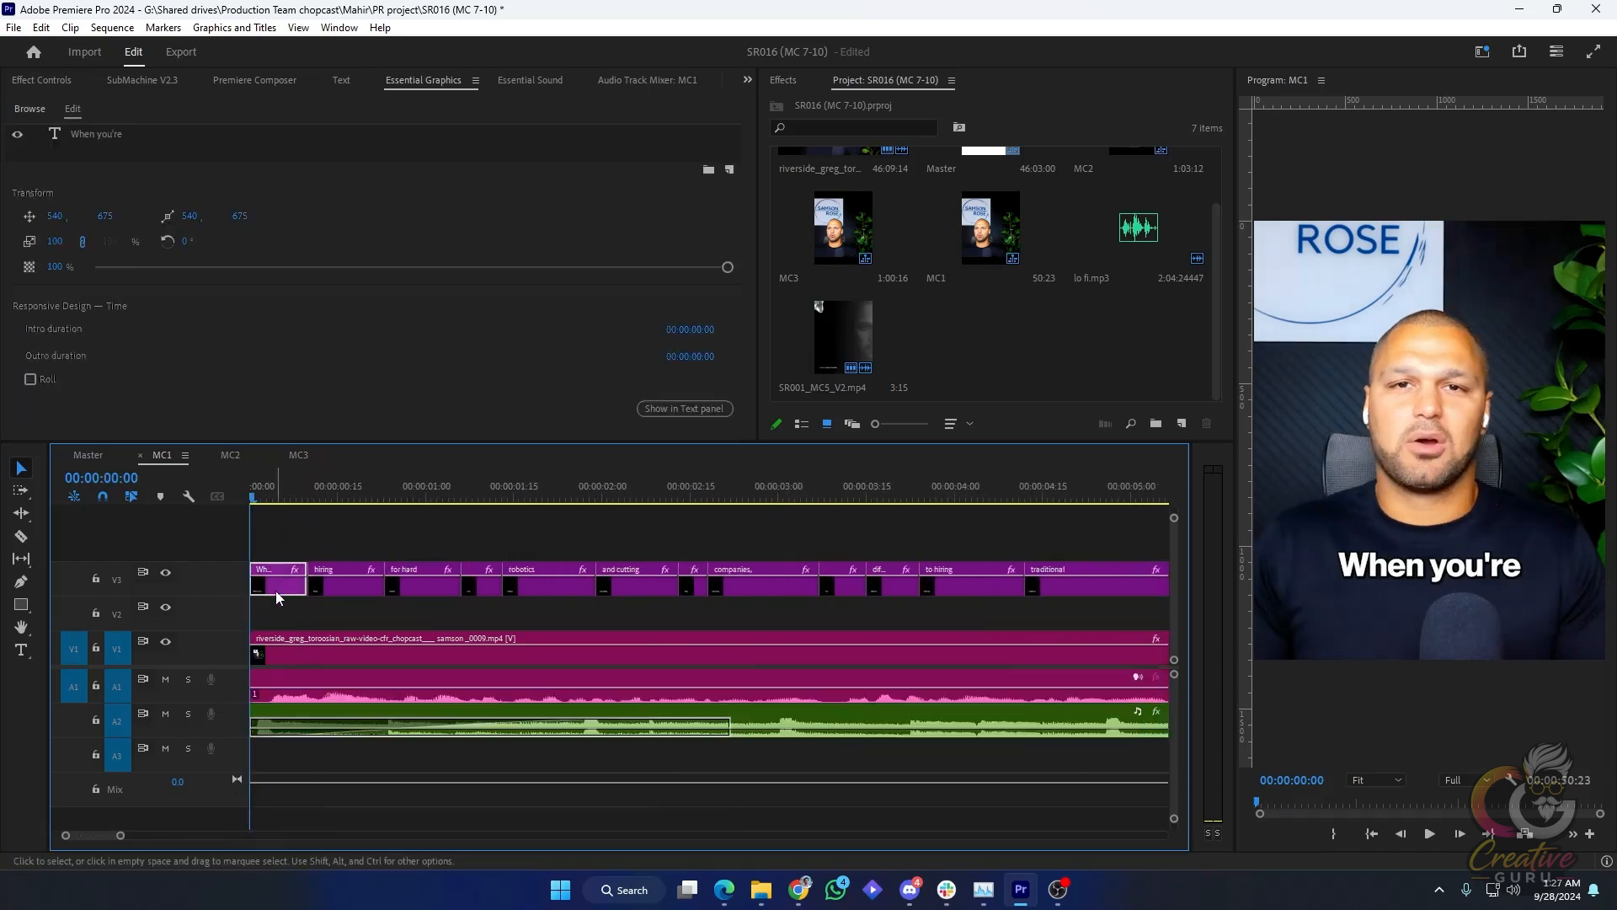
{"action": "left_click", "coordinate": [797, 77]}
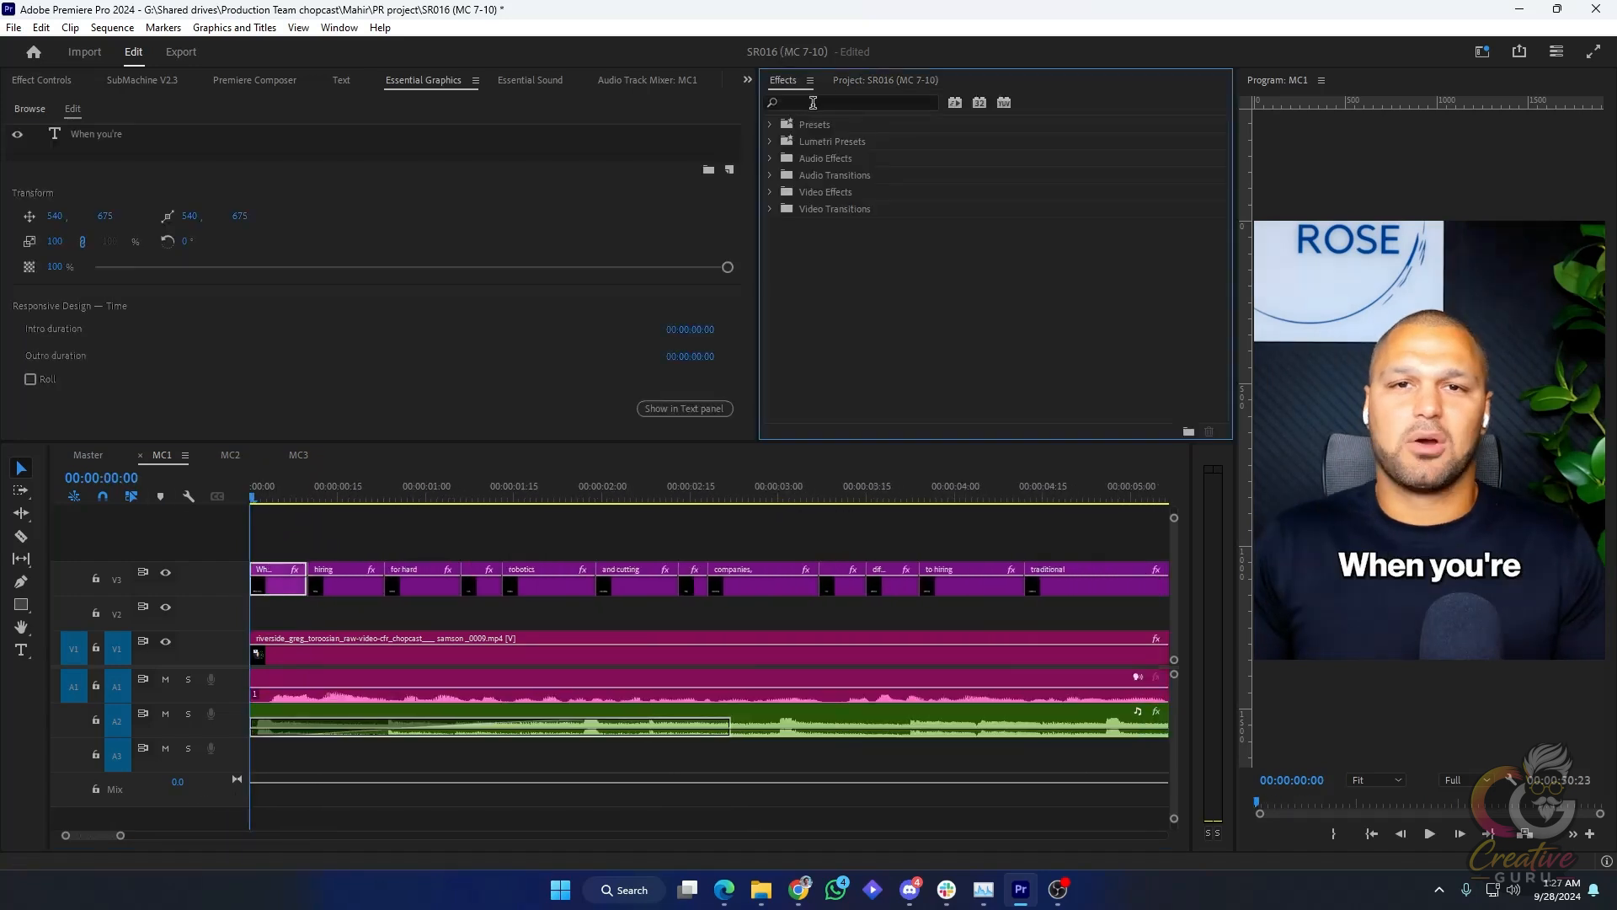
{"action": "left_click", "coordinate": [814, 103]}
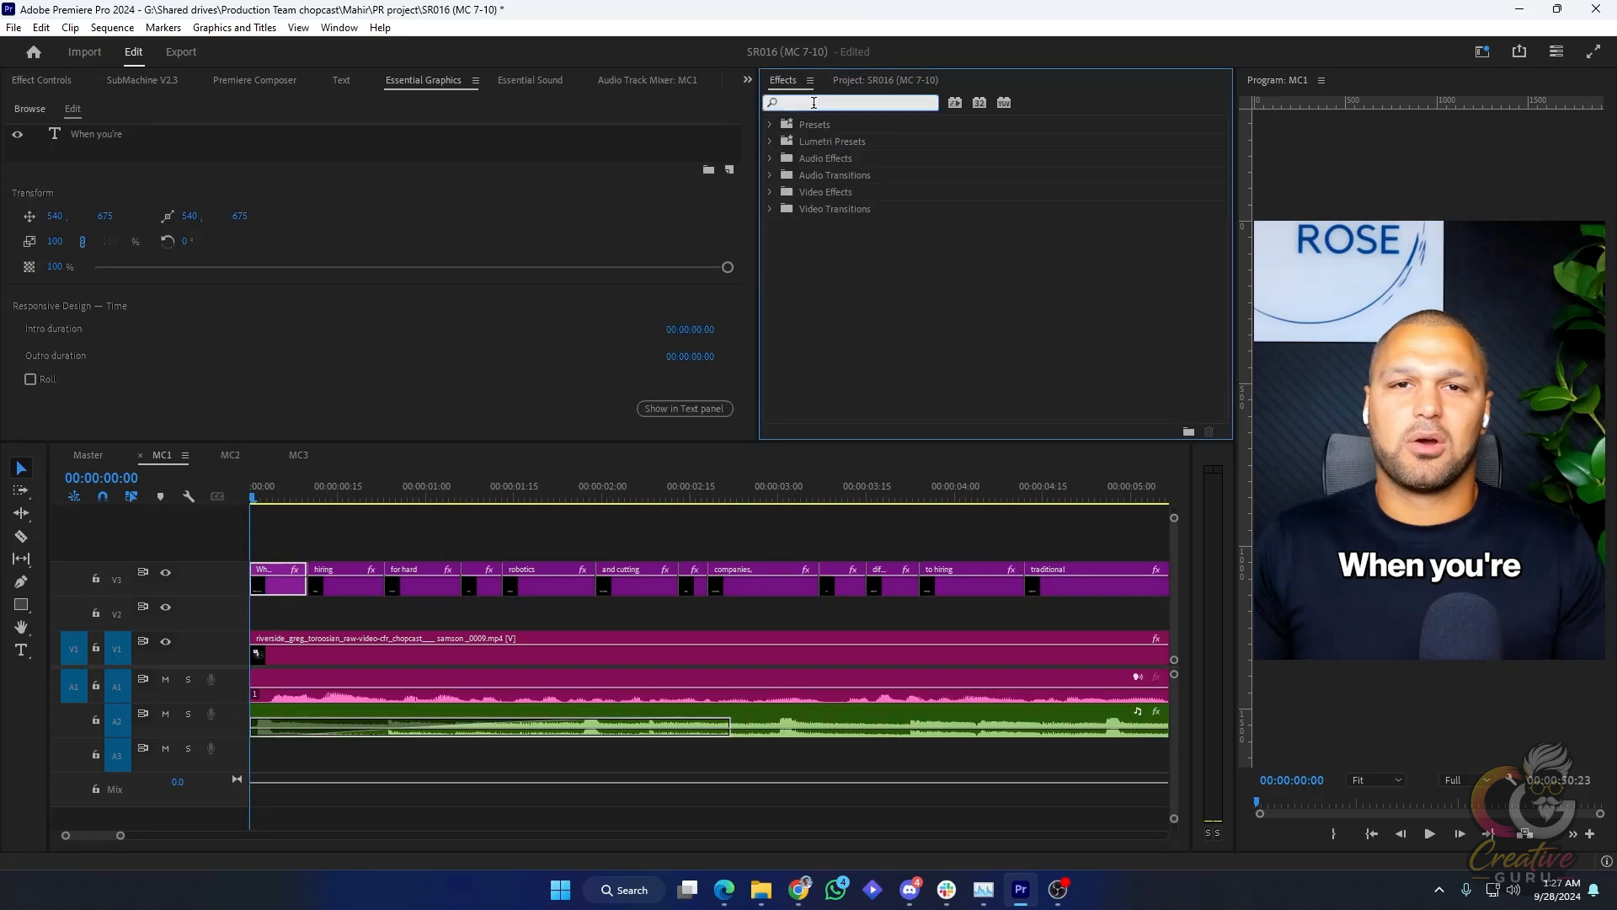
{"action": "type", "text": "tran"}
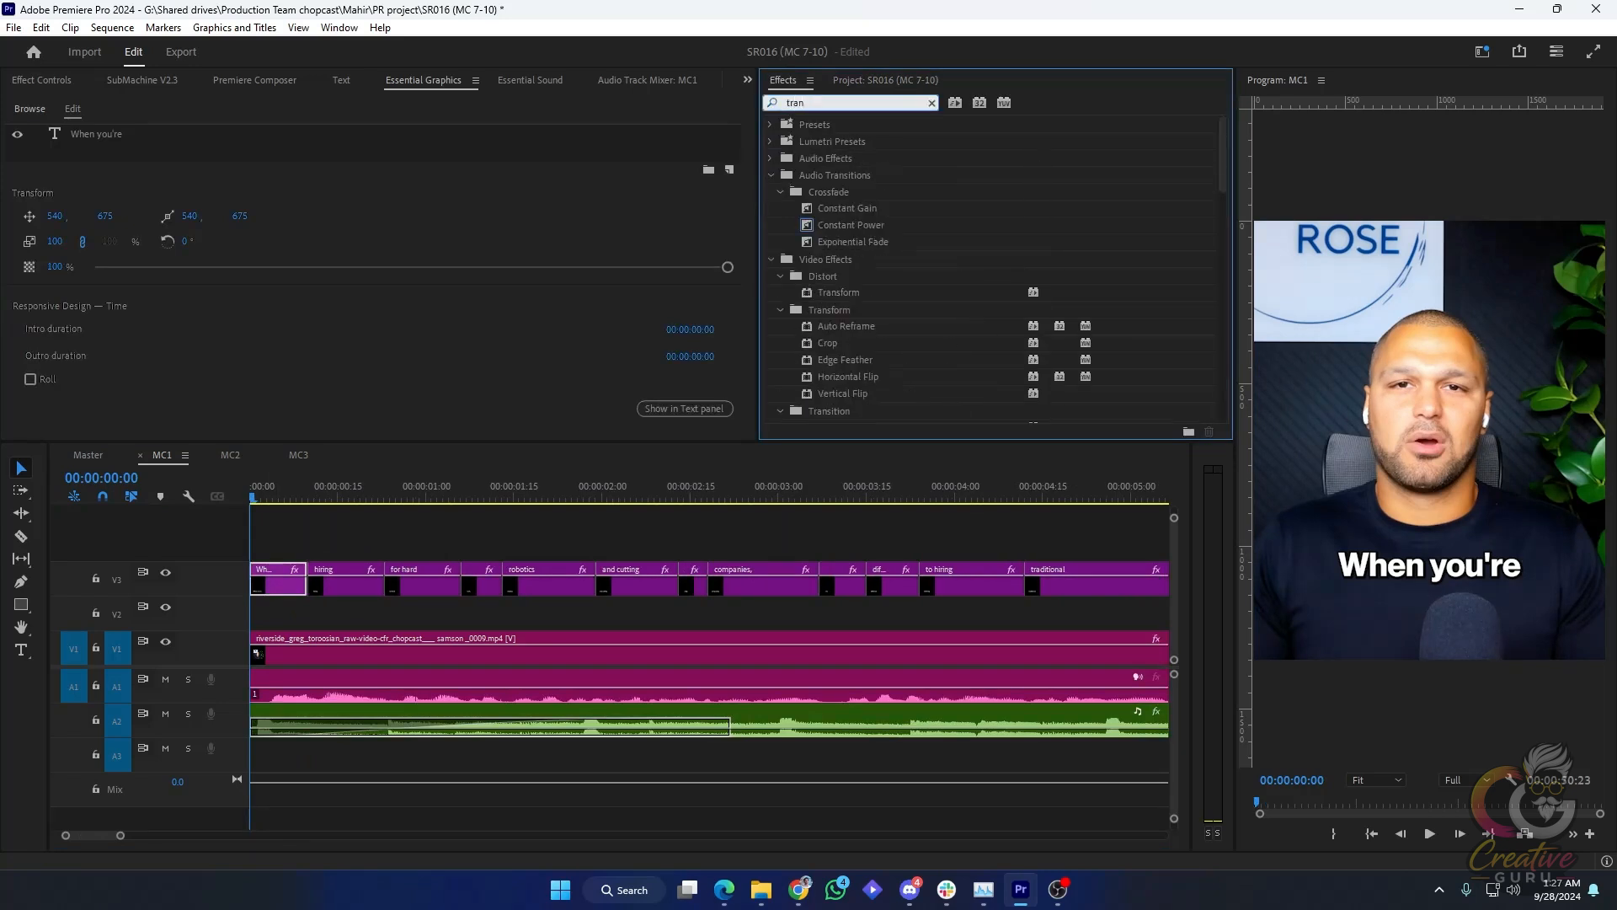
{"action": "type", "text": "sfo"}
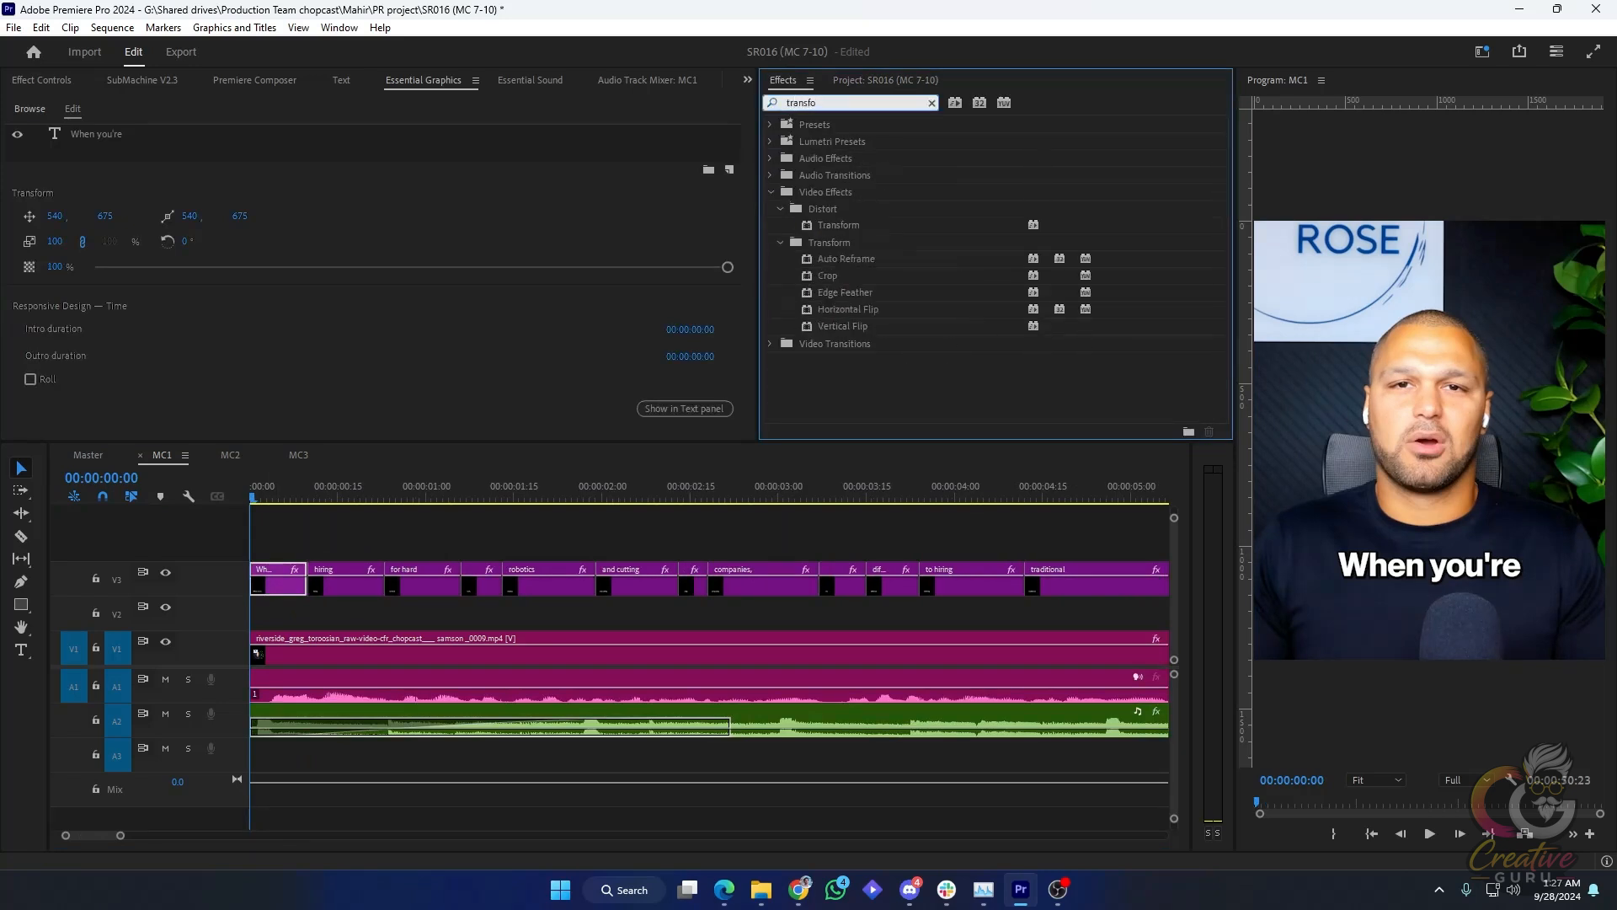
{"action": "left_click_drag", "start_coordinate": [841, 224], "coordinate": [278, 581]}
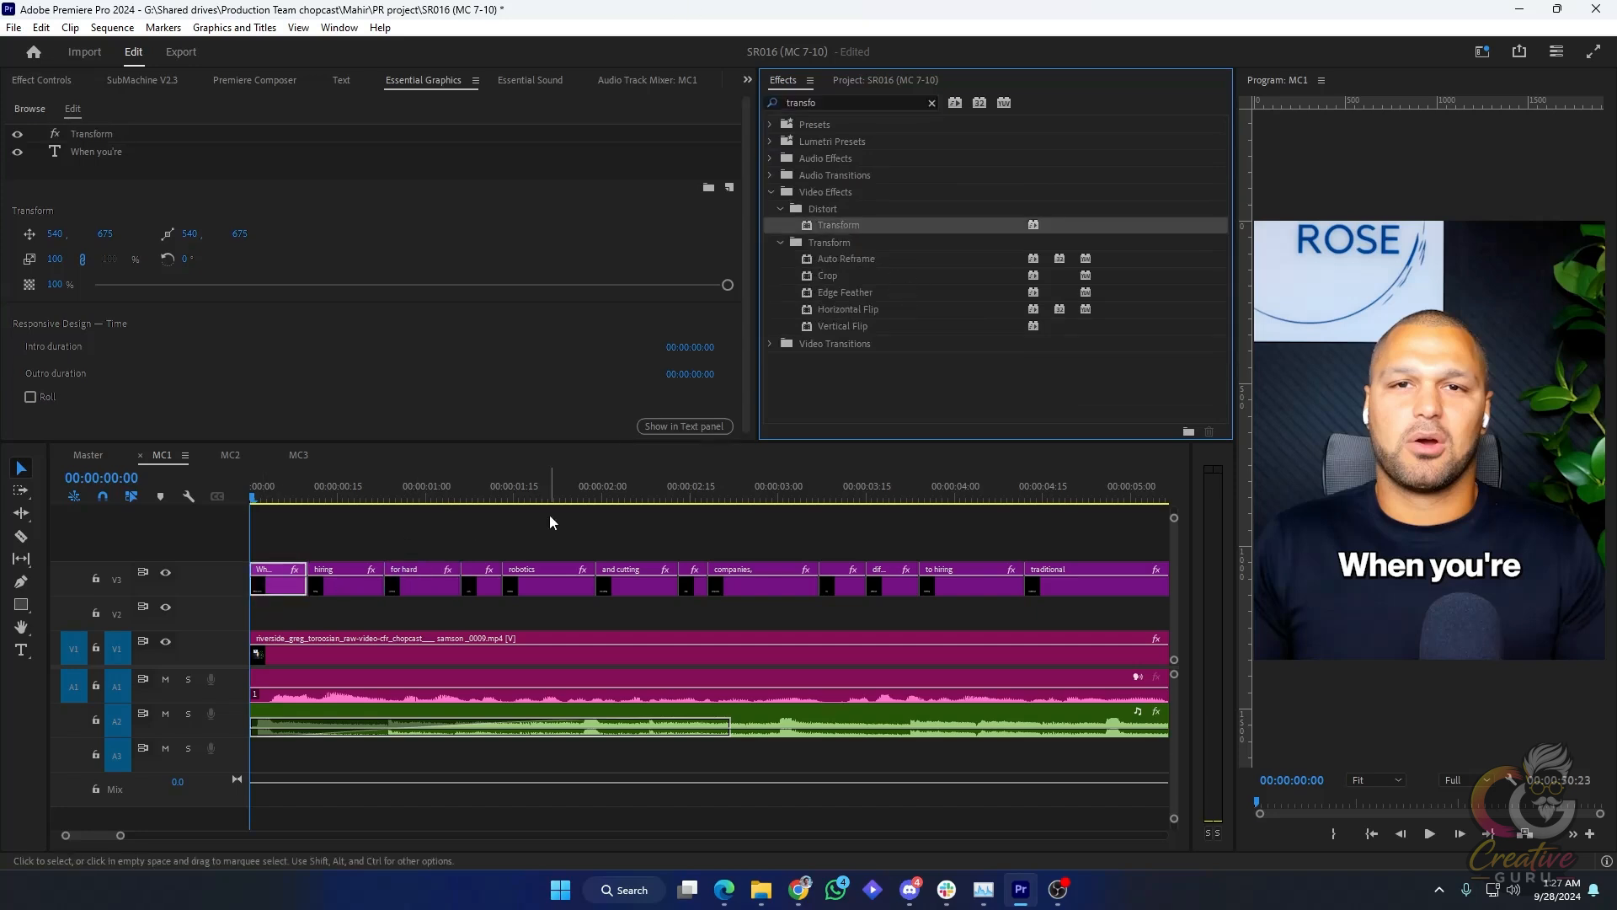
Add Position and Opacity keyframes to the first caption's Transform effect at 00:00:00:00 and 00:00:00:05
{"action": "left_click", "coordinate": [136, 79]}
{"action": "left_click", "coordinate": [63, 80]}
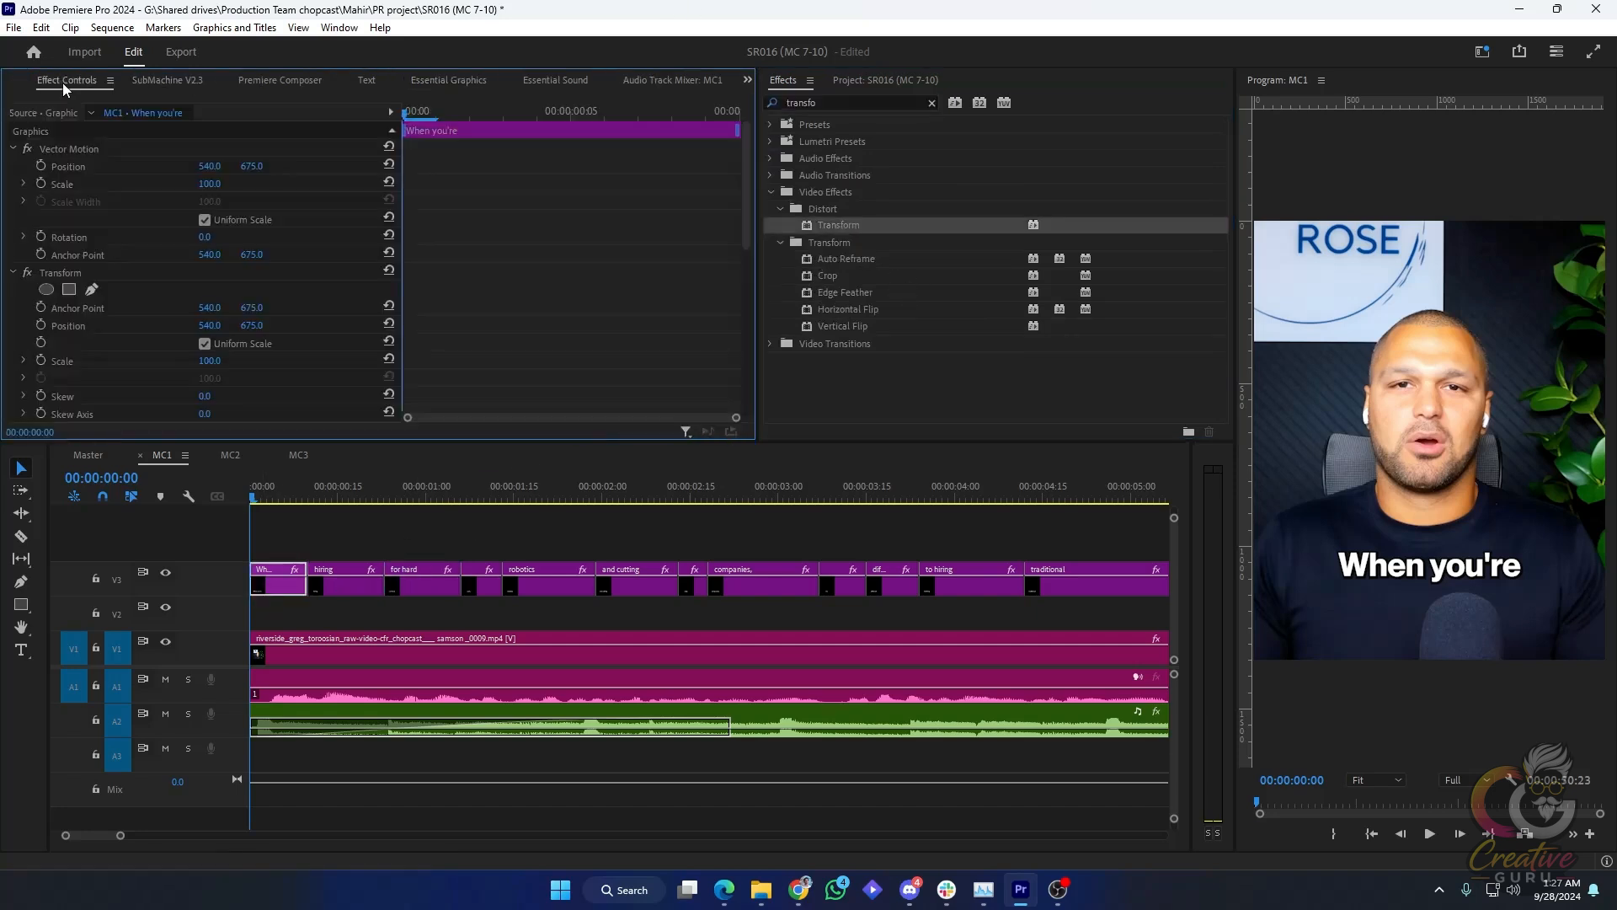
{"action": "scroll", "coordinate": [131, 251], "scroll_direction": "down", "scroll_amount": 2}
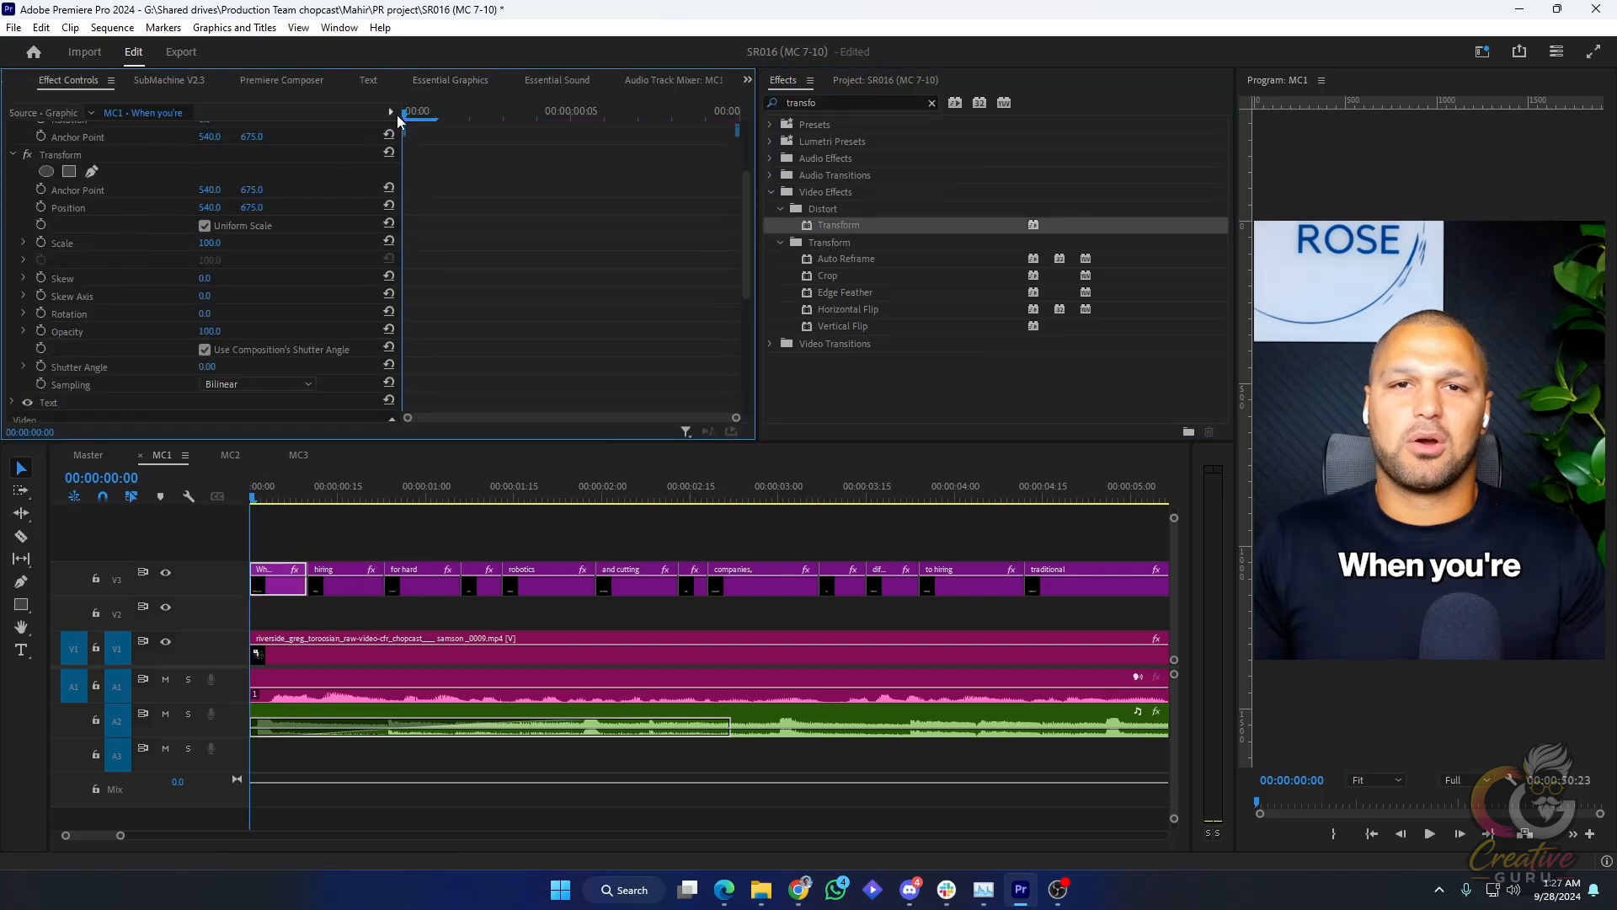
{"action": "left_click", "coordinate": [40, 207]}
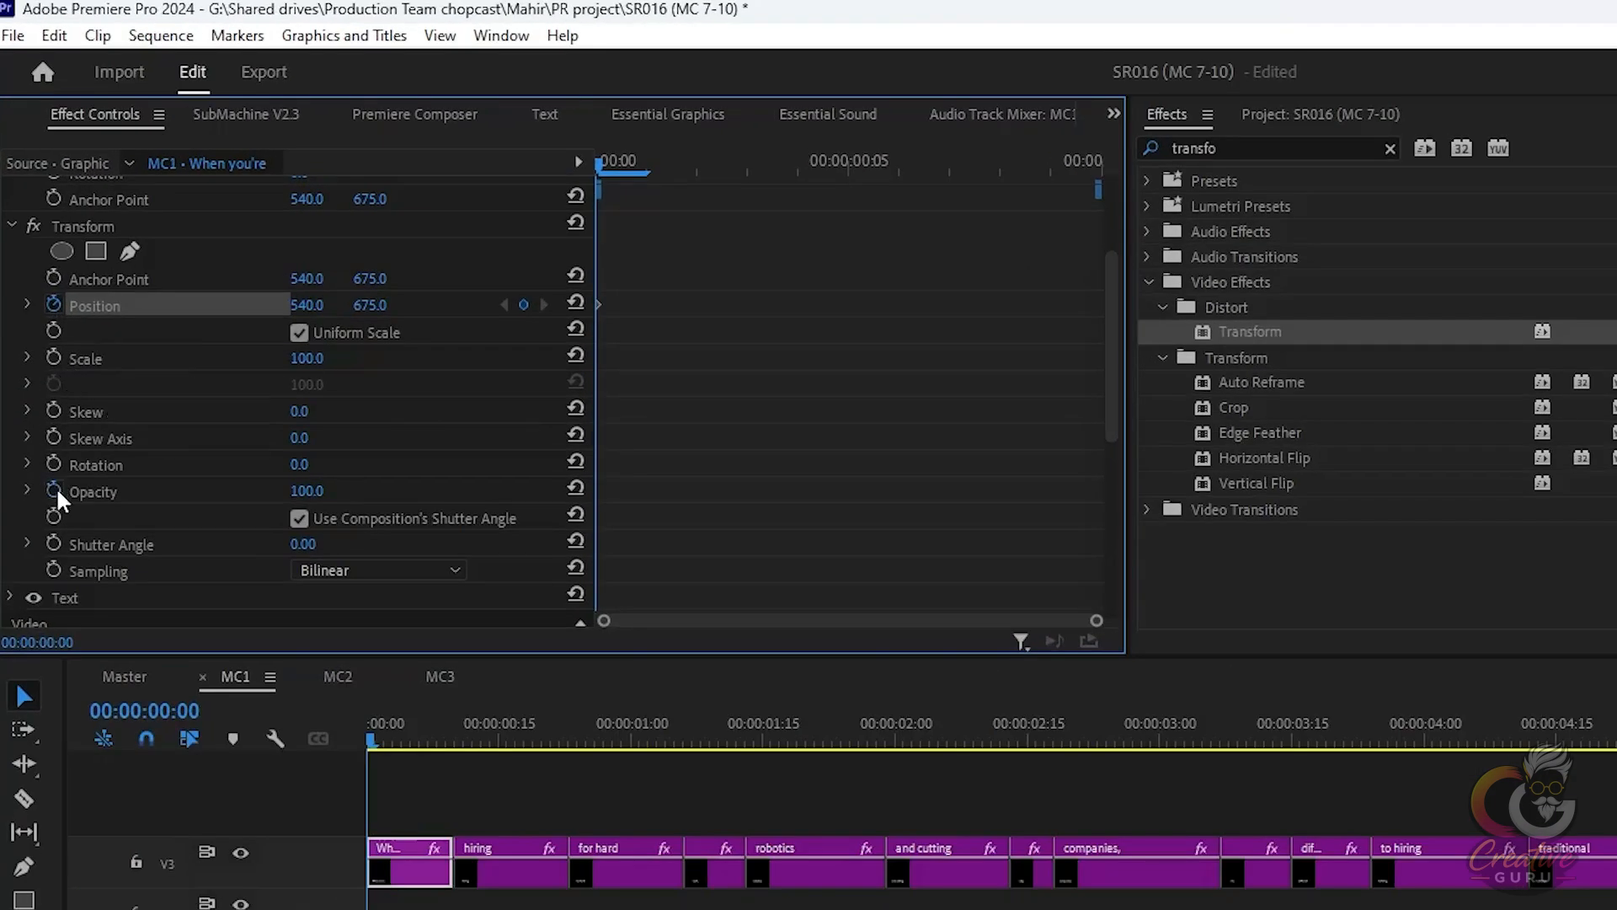
{"action": "left_click", "coordinate": [41, 332]}
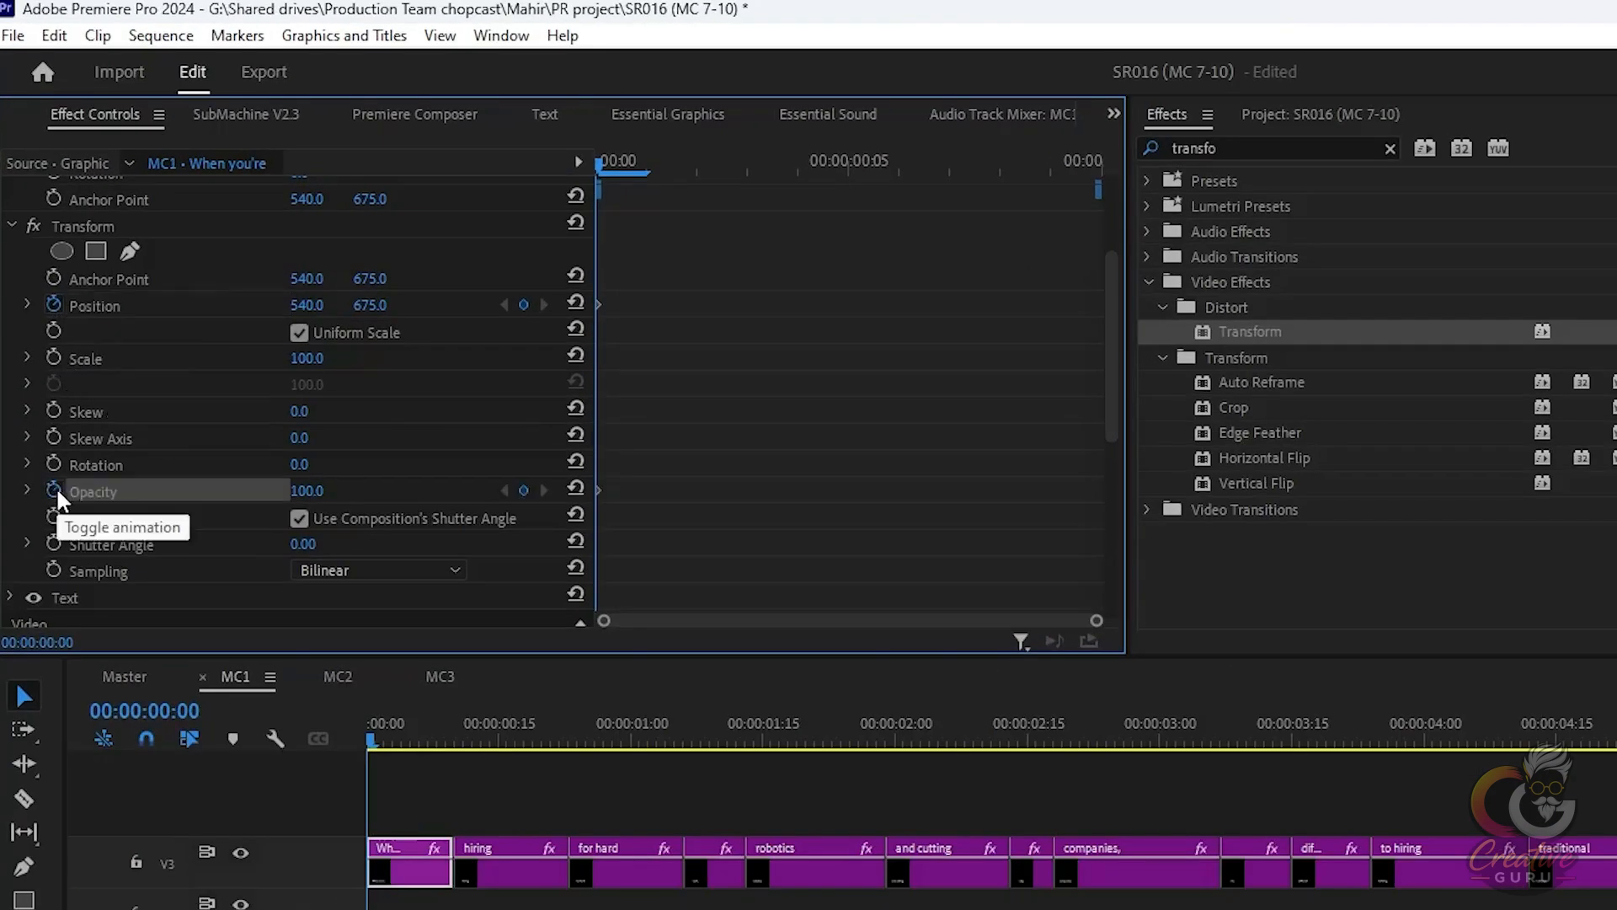
{"action": "key", "text": "shift+Right"}
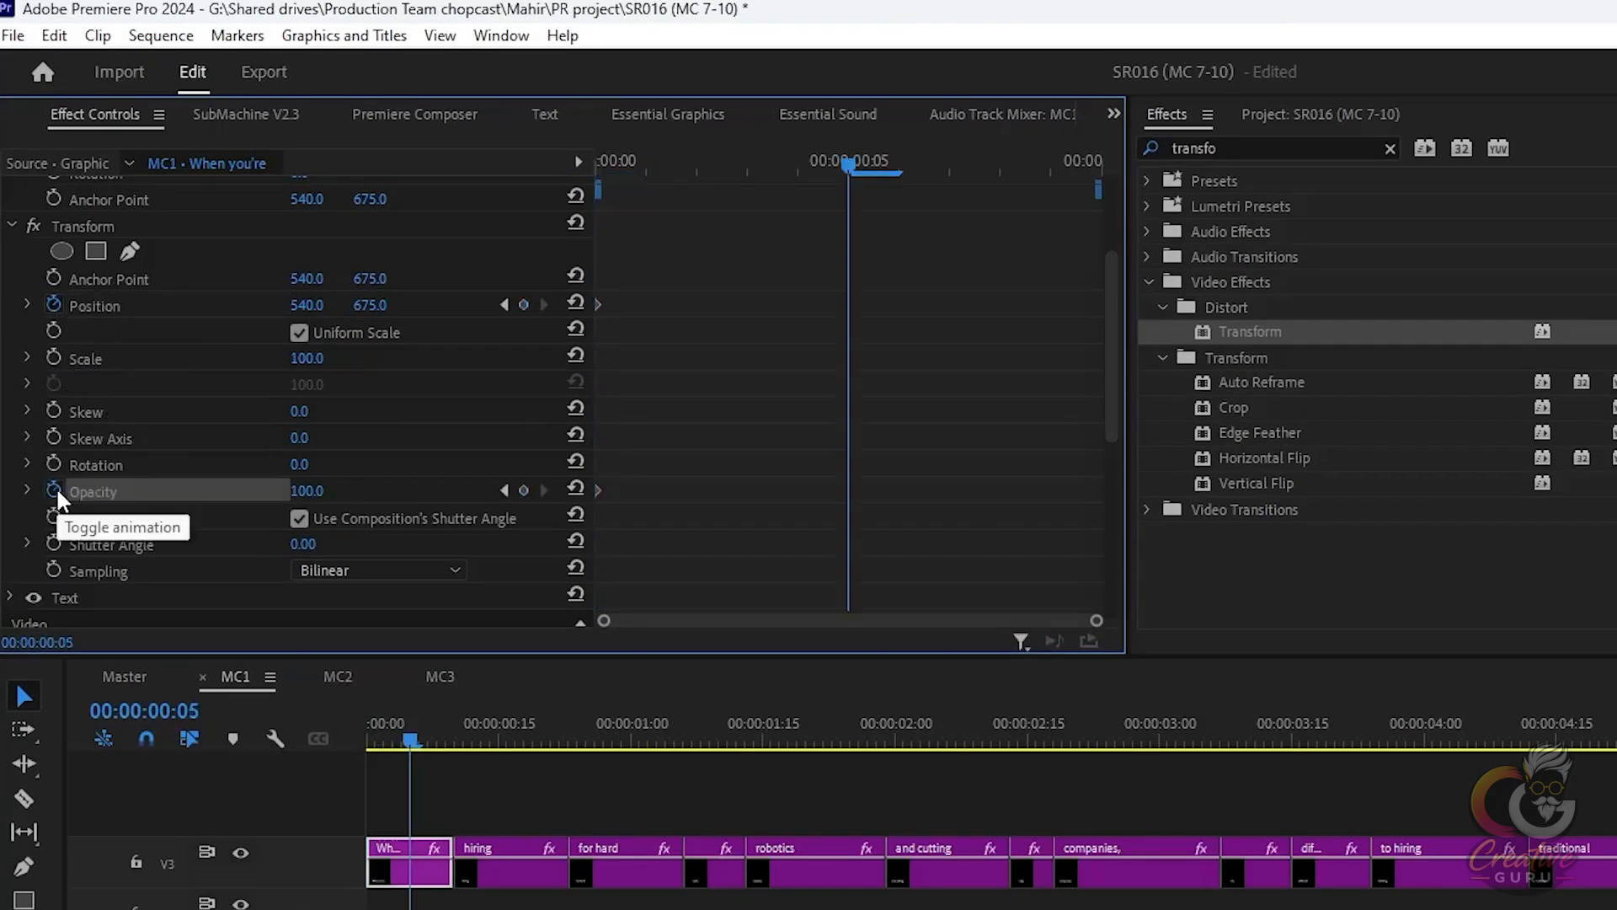
{"action": "left_click", "coordinate": [524, 303]}
{"action": "left_click", "coordinate": [522, 492]}
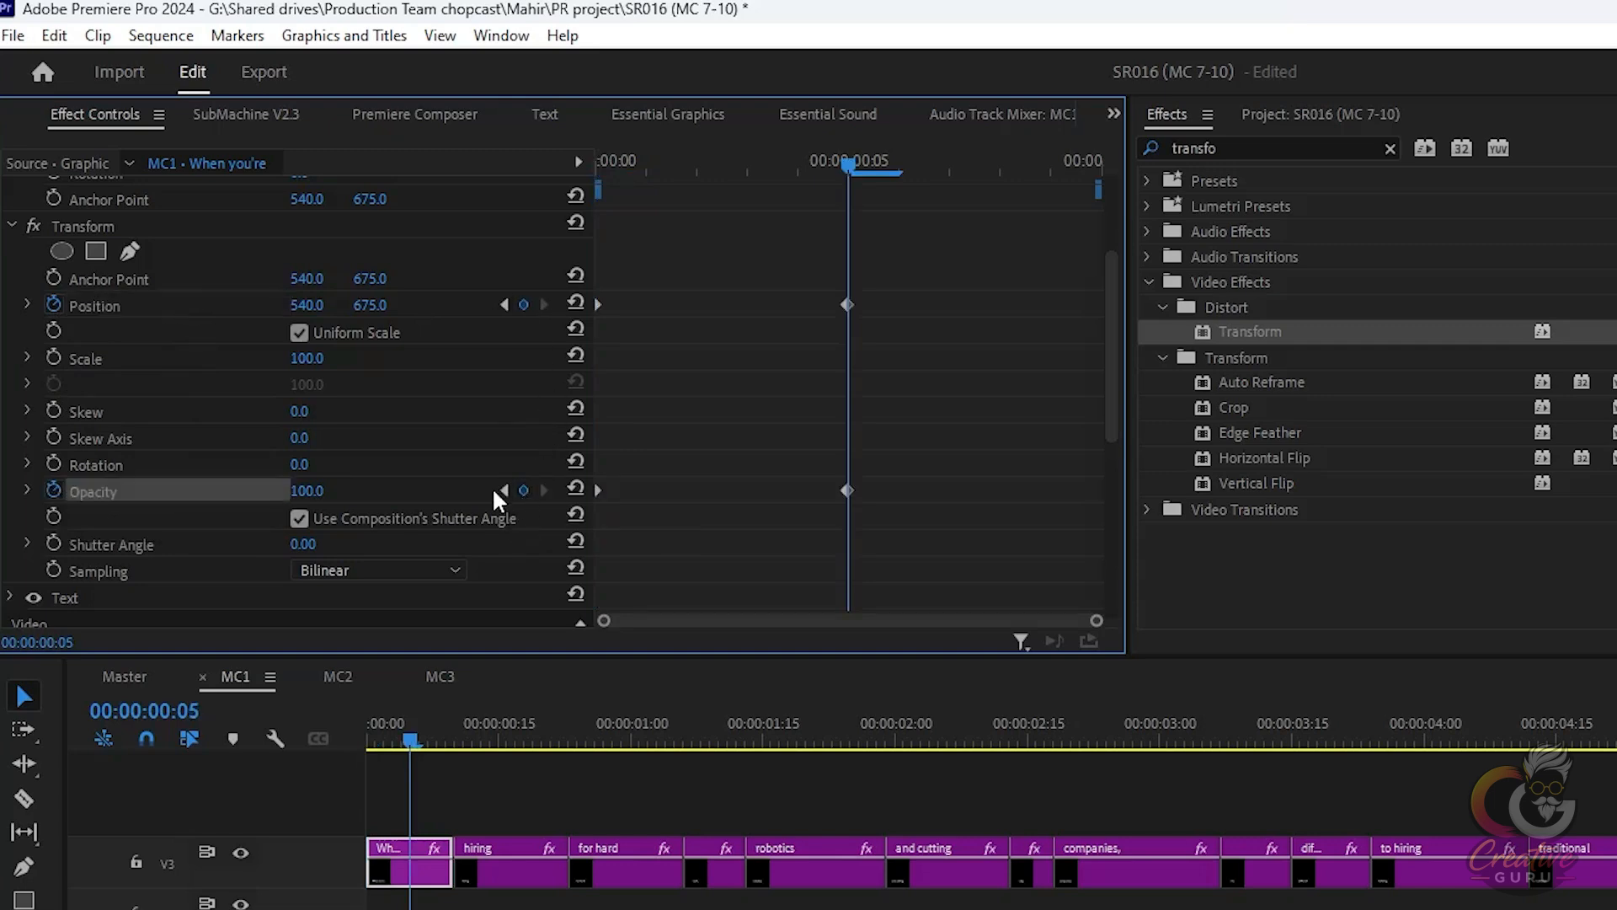
At the first Transform keyframe, set the vertical position to 753 and the opacity to 0
{"action": "left_click", "coordinate": [503, 489]}
{"action": "left_click_drag", "start_coordinate": [372, 307], "coordinate": [471, 308]}
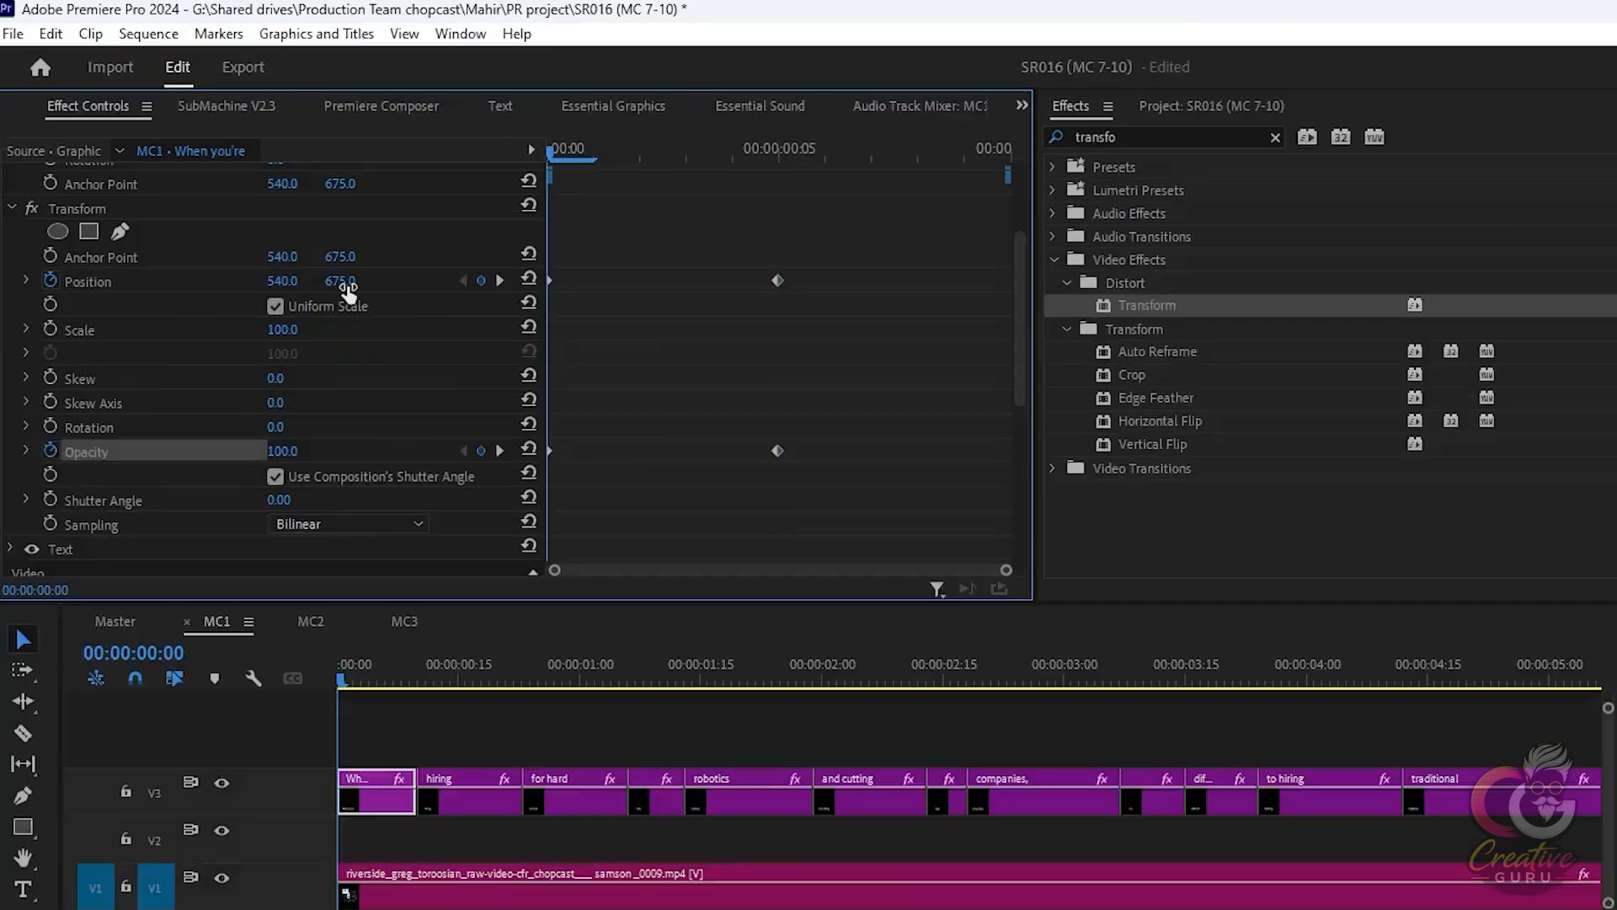
{"action": "type", "text": "0"}
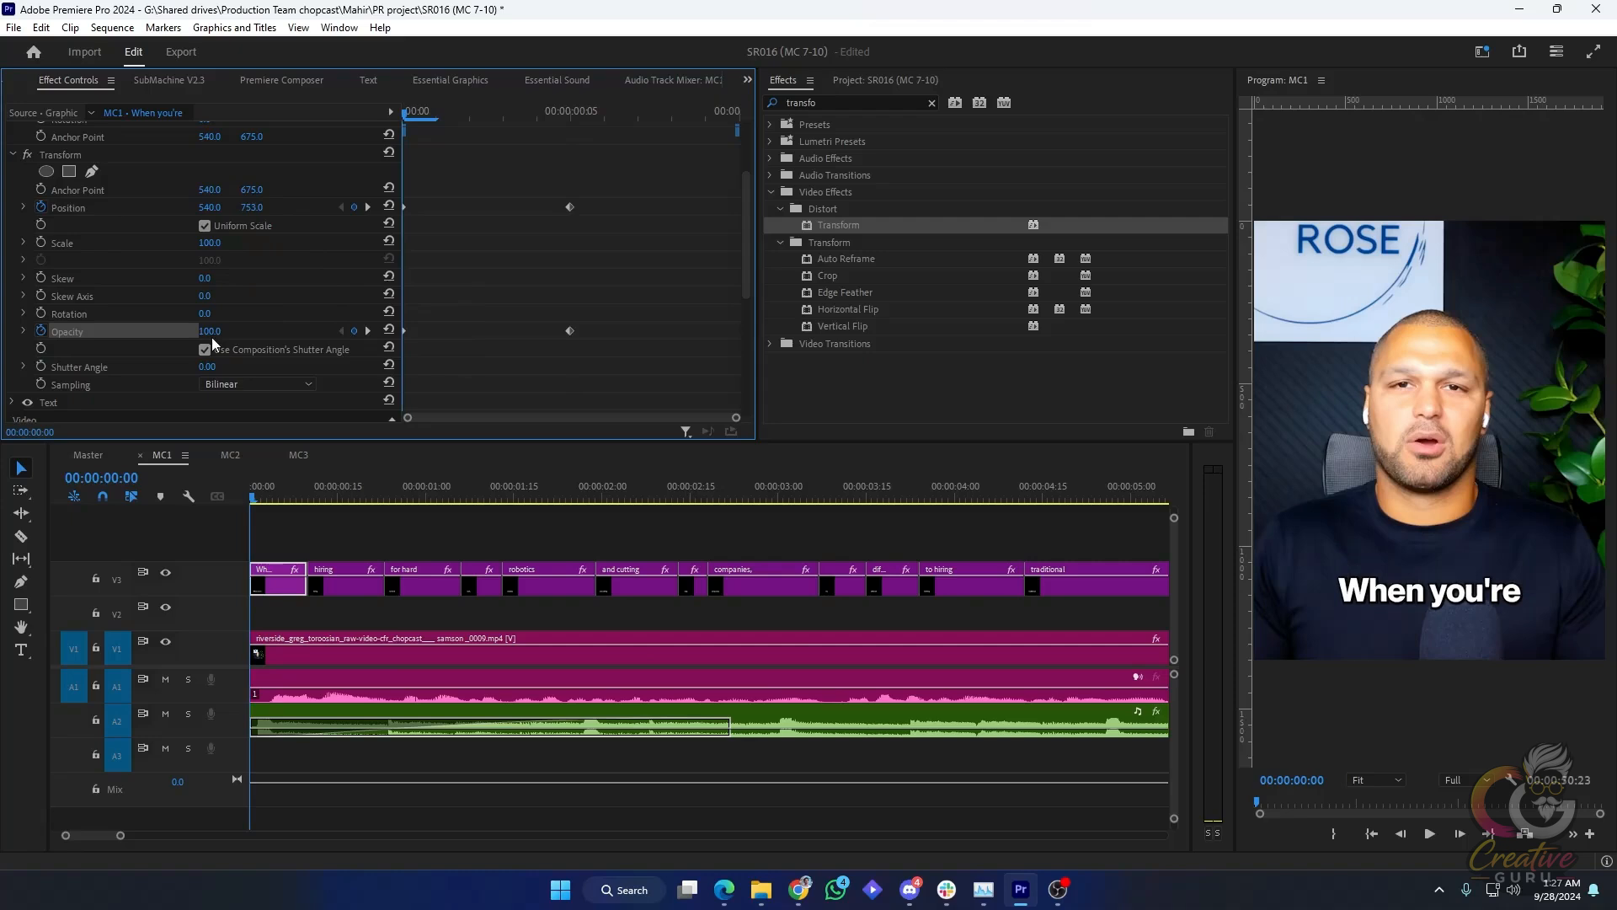
{"action": "key", "text": "Return"}
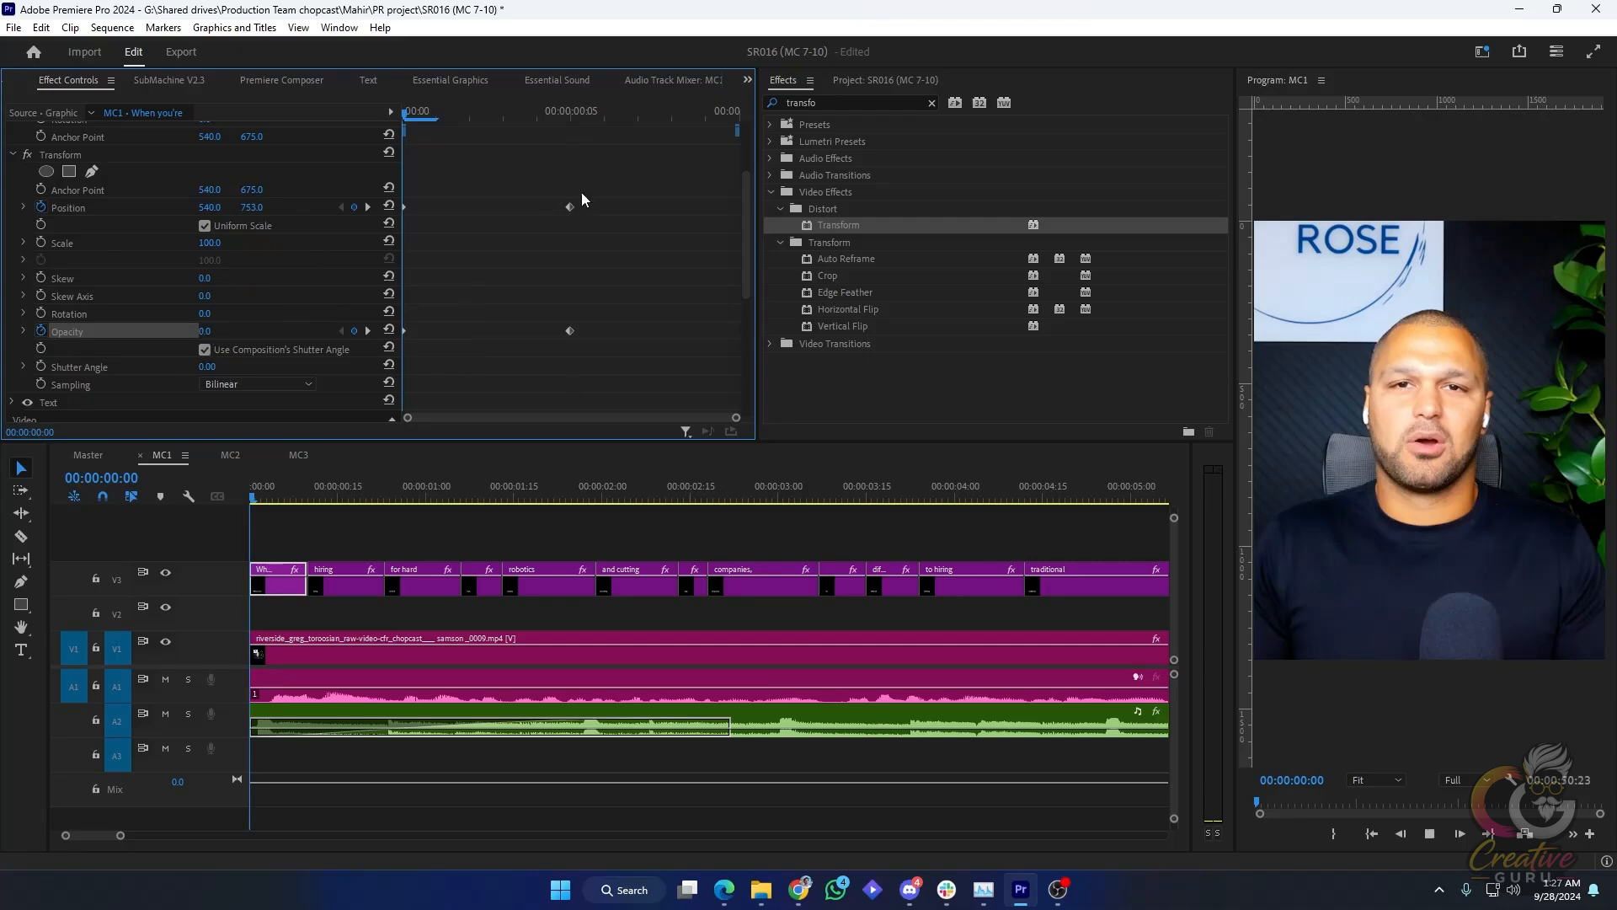
Play the first caption to preview its slide-up and fade-in animation
{"action": "key", "text": "space"}
{"action": "left_click_drag", "start_coordinate": [340, 485], "coordinate": [144, 509]}
{"action": "key", "text": "space"}
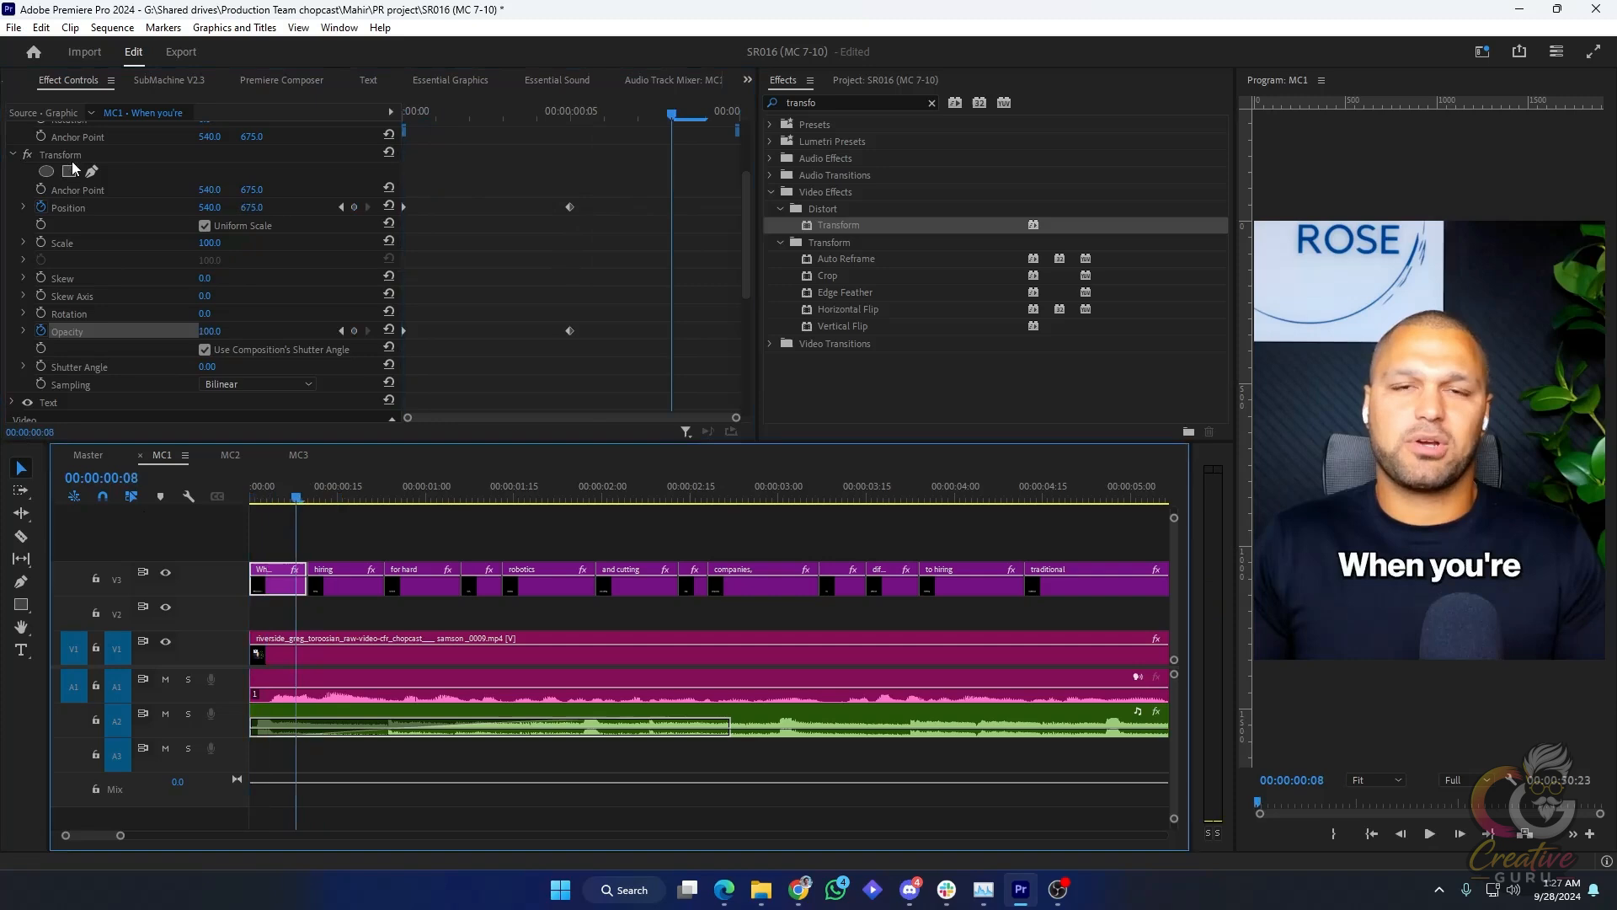
Copy the keyframed Transform effect from the first caption graphic
{"action": "left_click", "coordinate": [91, 155]}
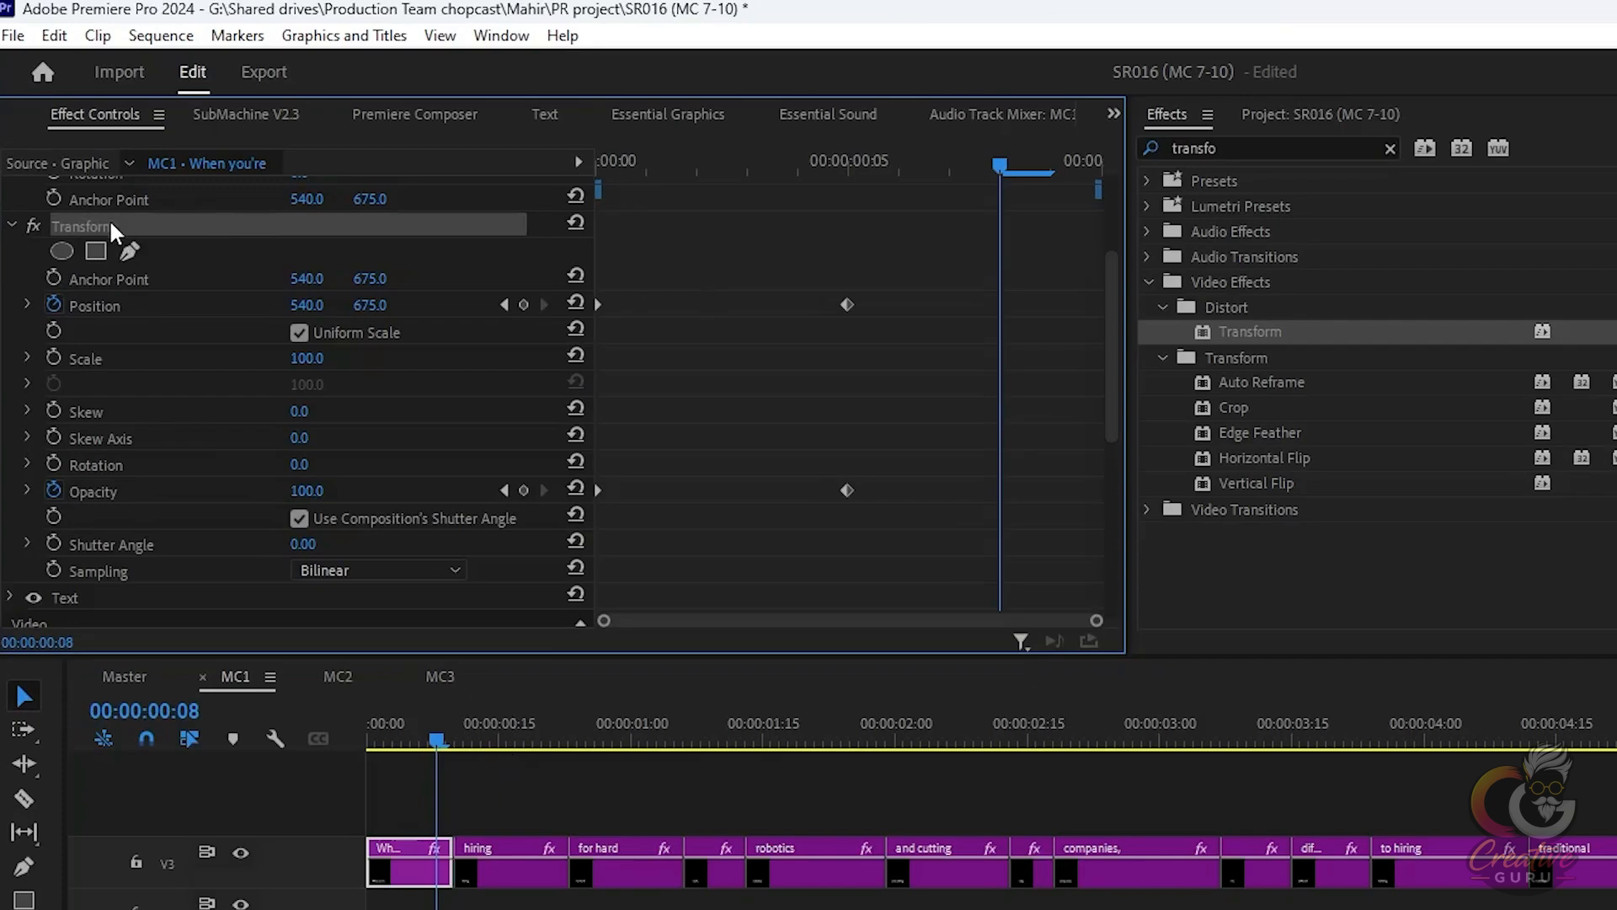
{"action": "right_click", "coordinate": [112, 231]}
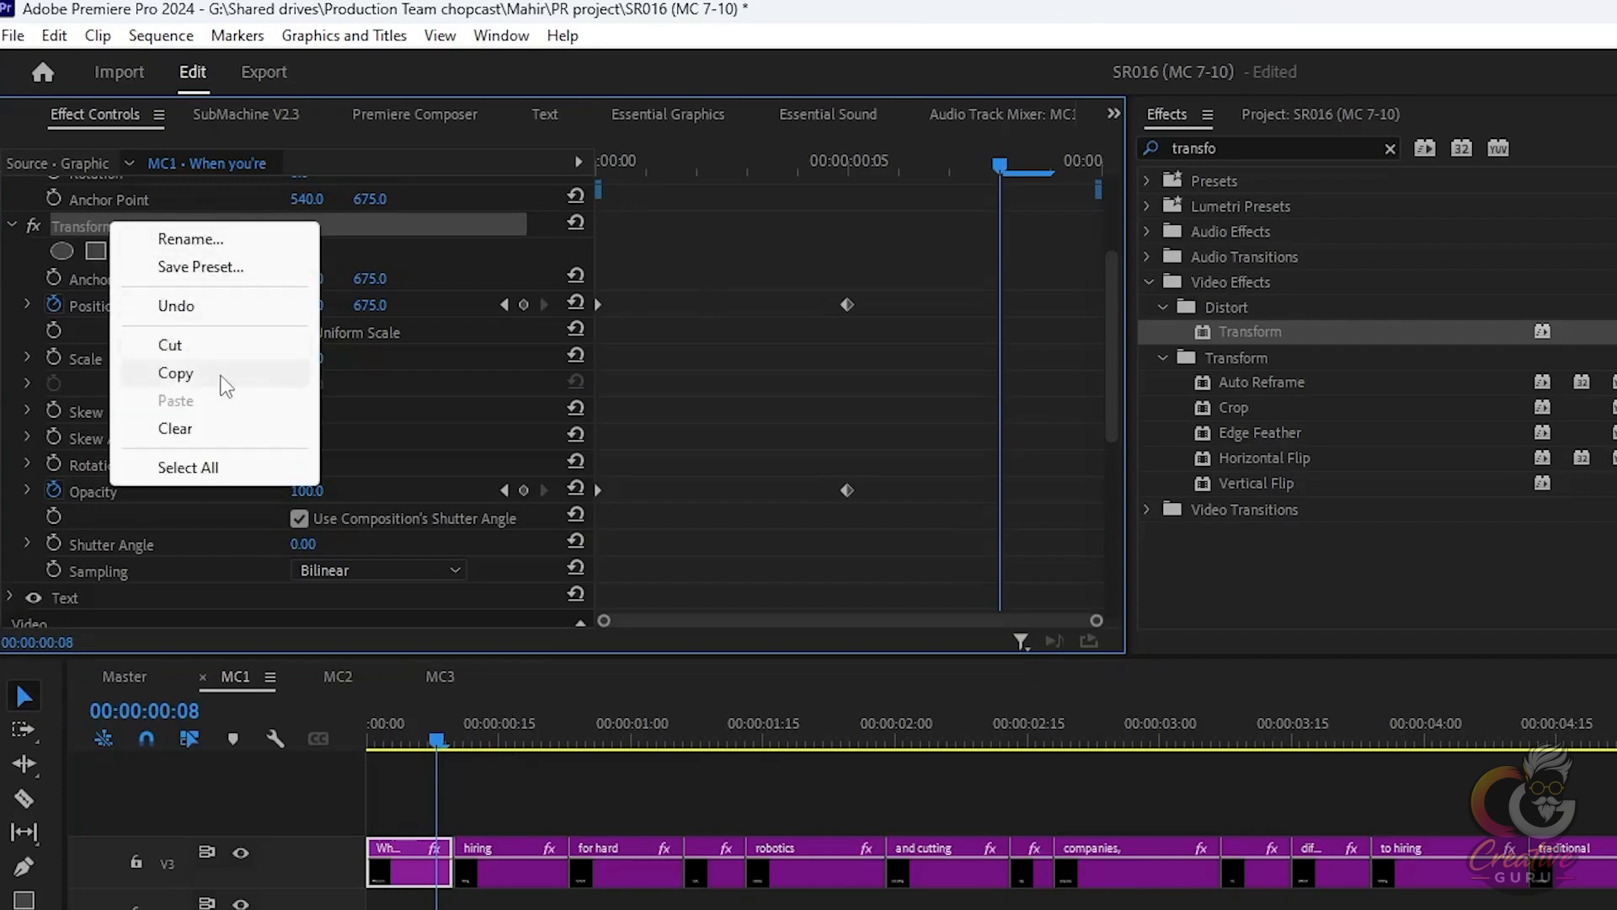
{"action": "left_click", "coordinate": [229, 383]}
Select every caption graphic on V3 except the first and paste the copied Transform effect onto them
{"action": "scroll", "coordinate": [545, 867], "scroll_direction": "down", "scroll_amount": 2}
{"action": "scroll", "coordinate": [545, 867], "scroll_direction": "down", "scroll_amount": 6}
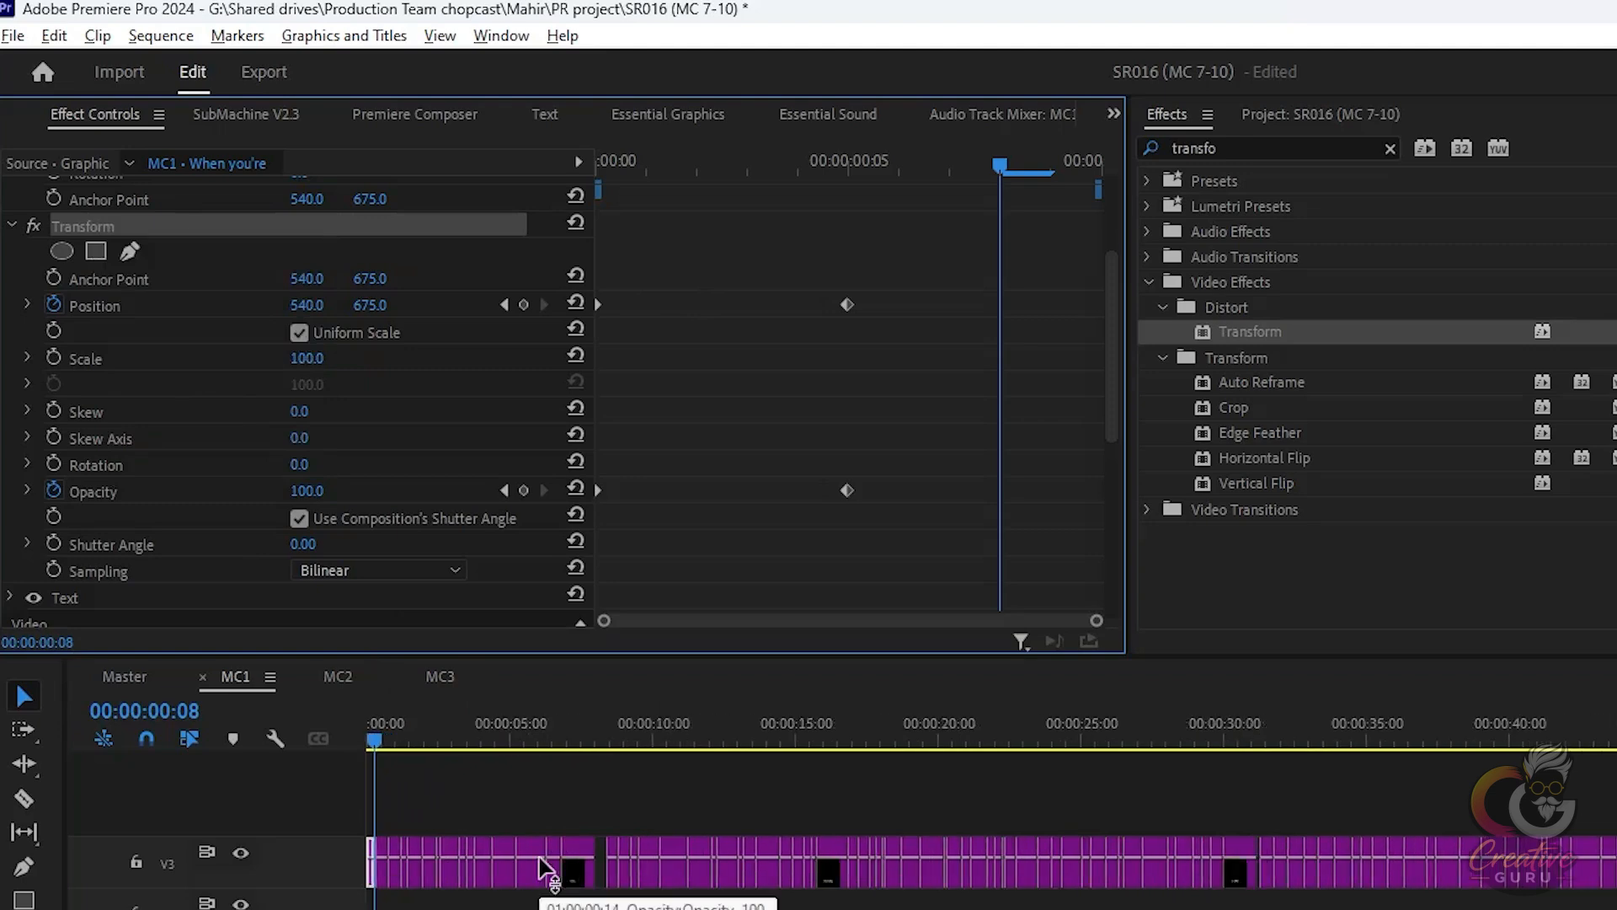
{"action": "scroll", "coordinate": [434, 813], "scroll_direction": "down", "scroll_amount": 2}
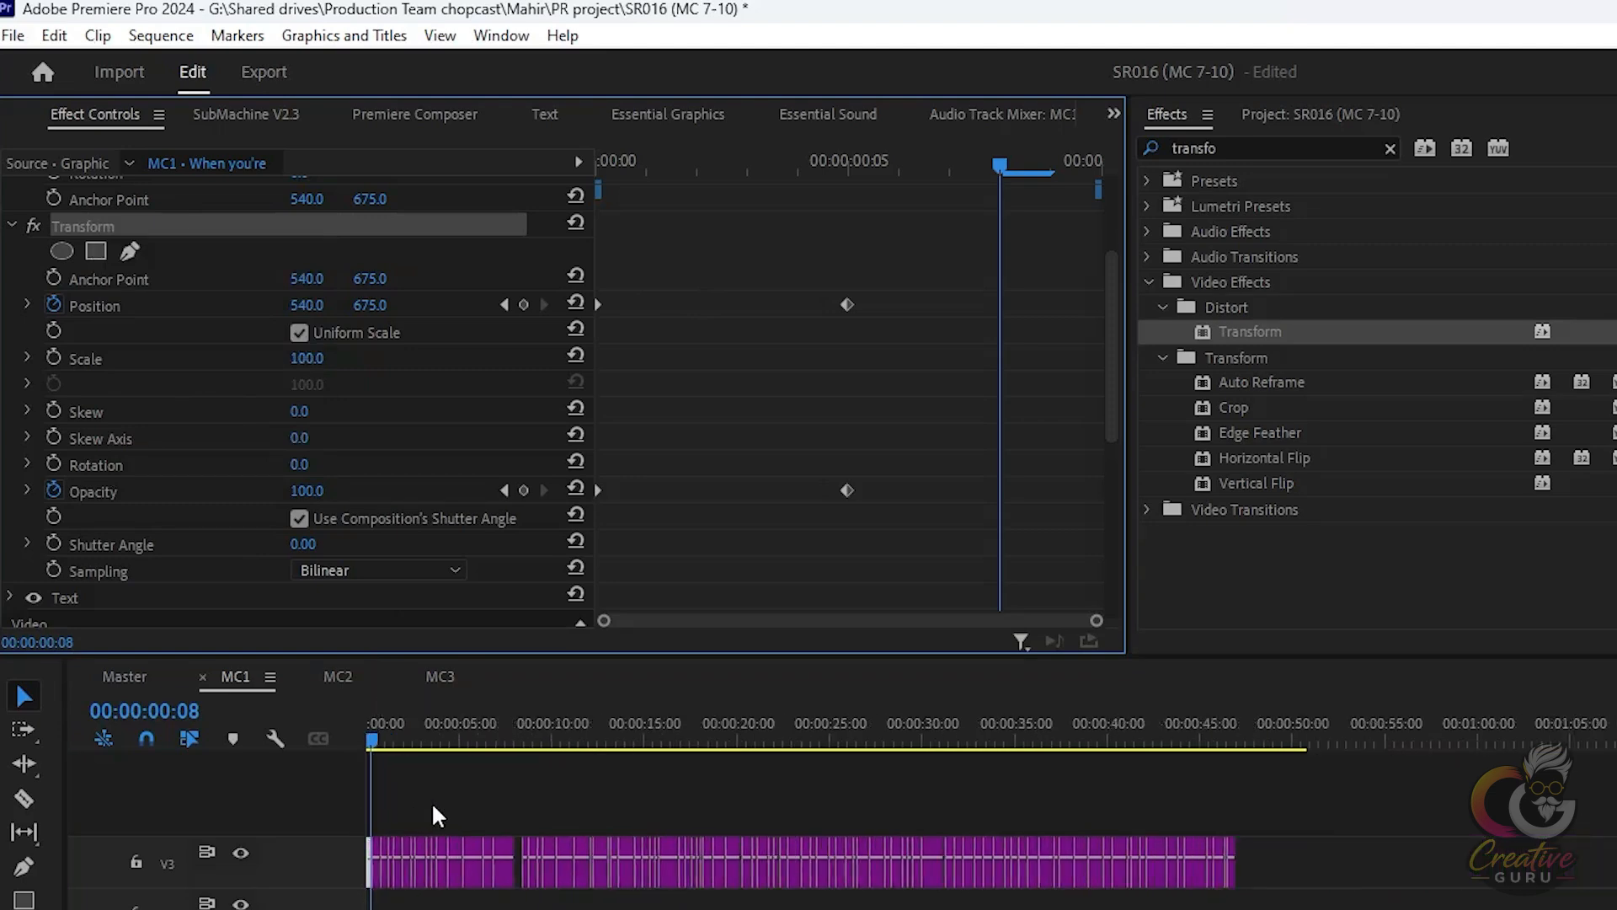
{"action": "left_click_drag", "start_coordinate": [1363, 808], "coordinate": [1, 844]}
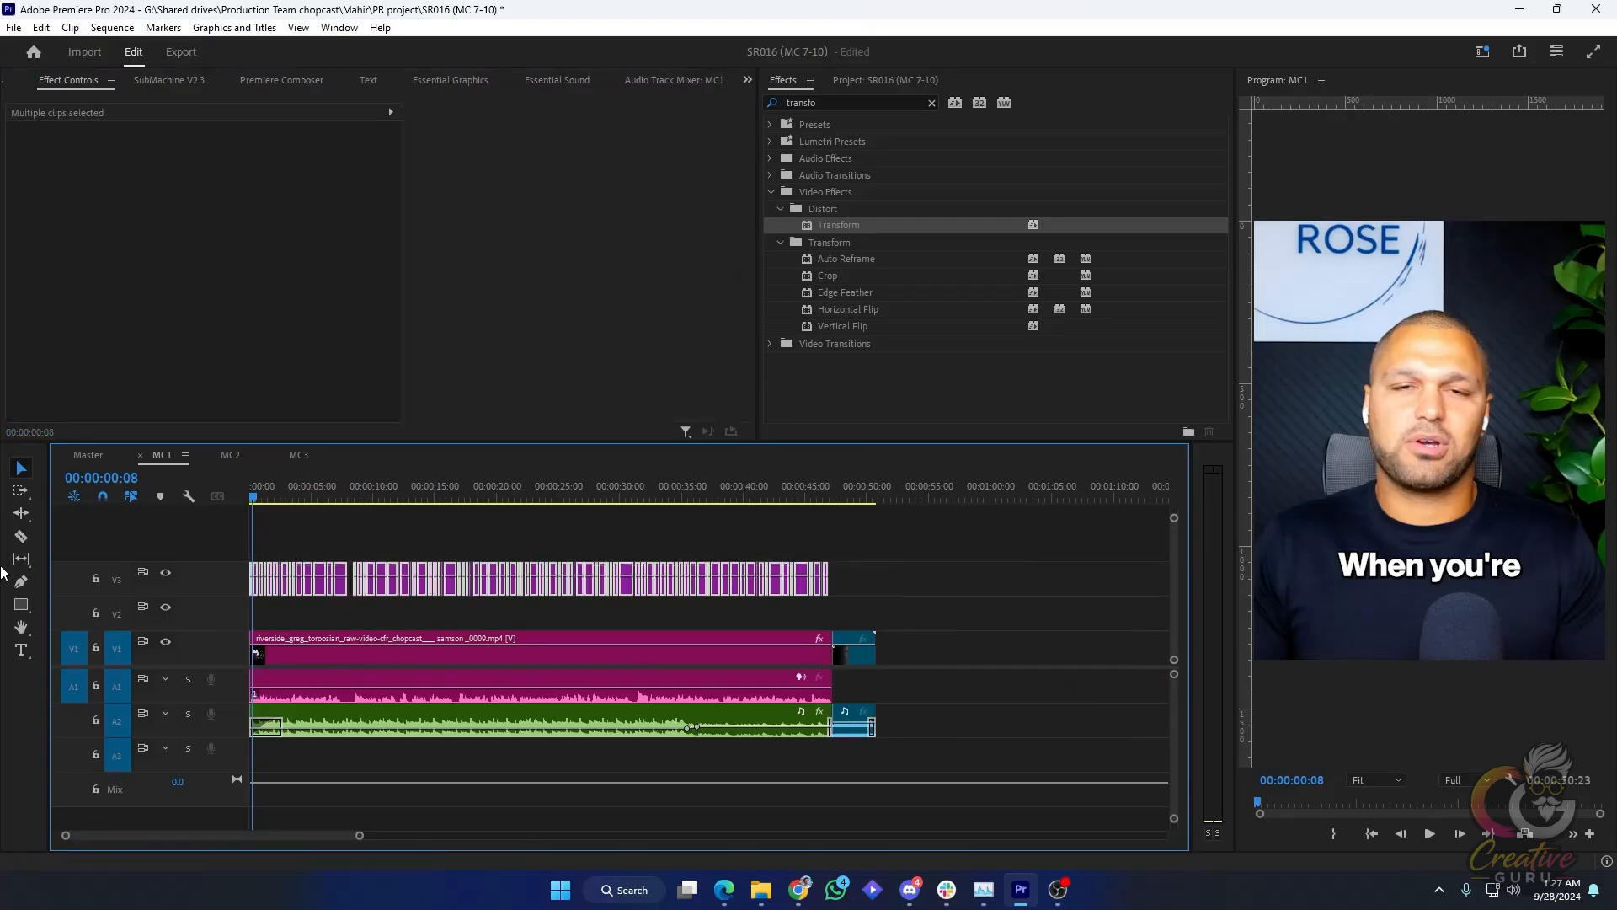
{"action": "left_click_drag", "start_coordinate": [361, 831], "coordinate": [158, 835]}
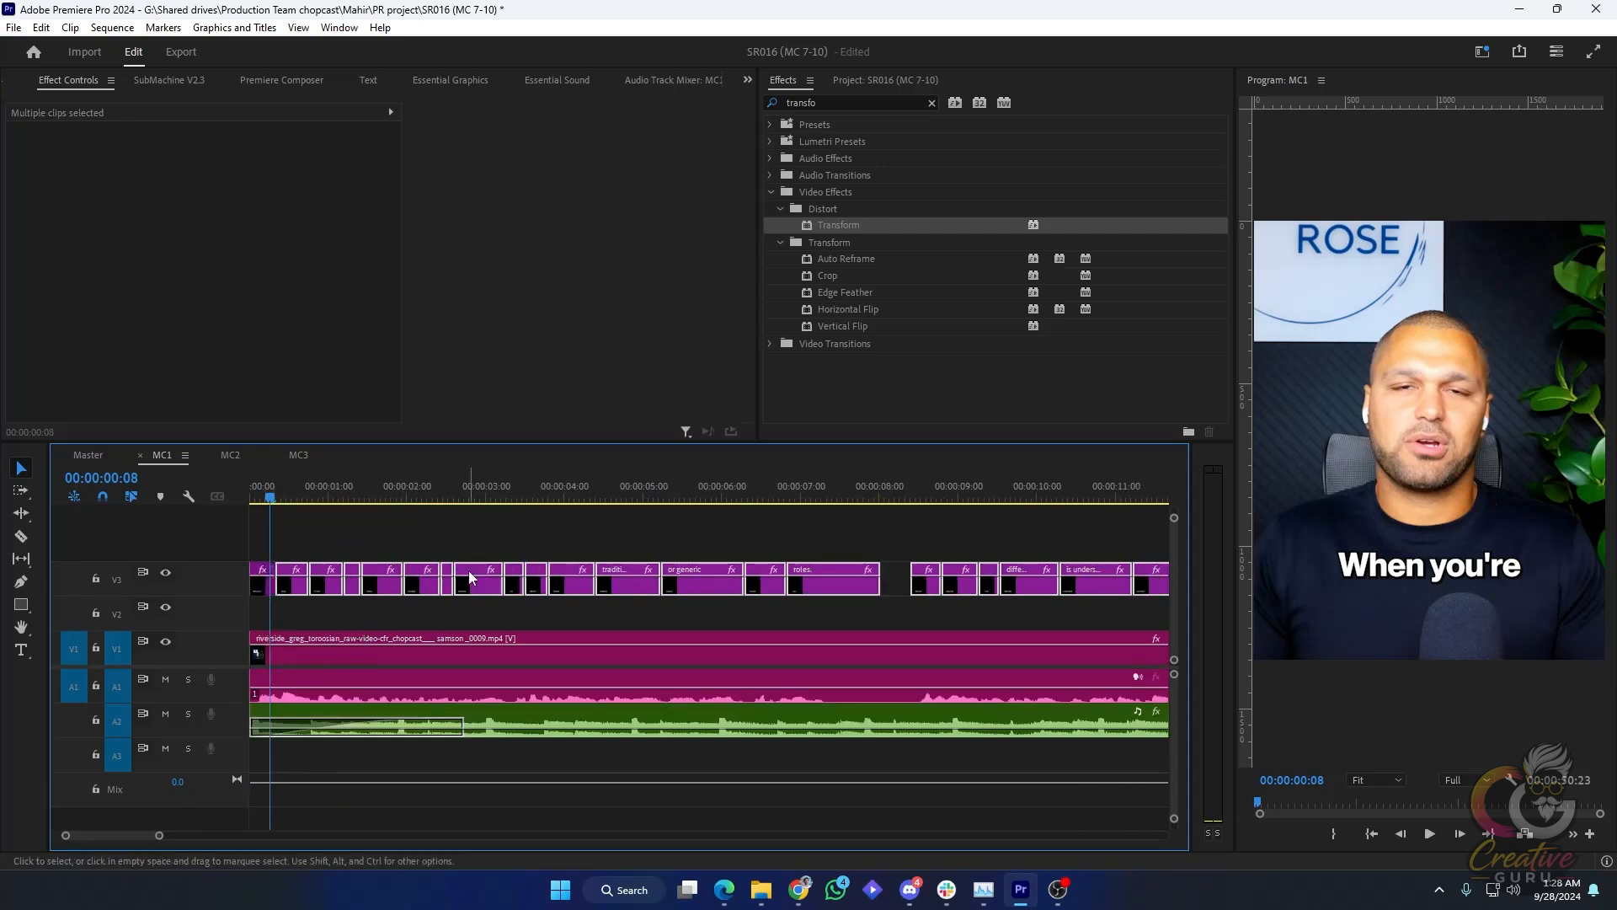
{"action": "left_click", "coordinate": [262, 591], "text": "shift"}
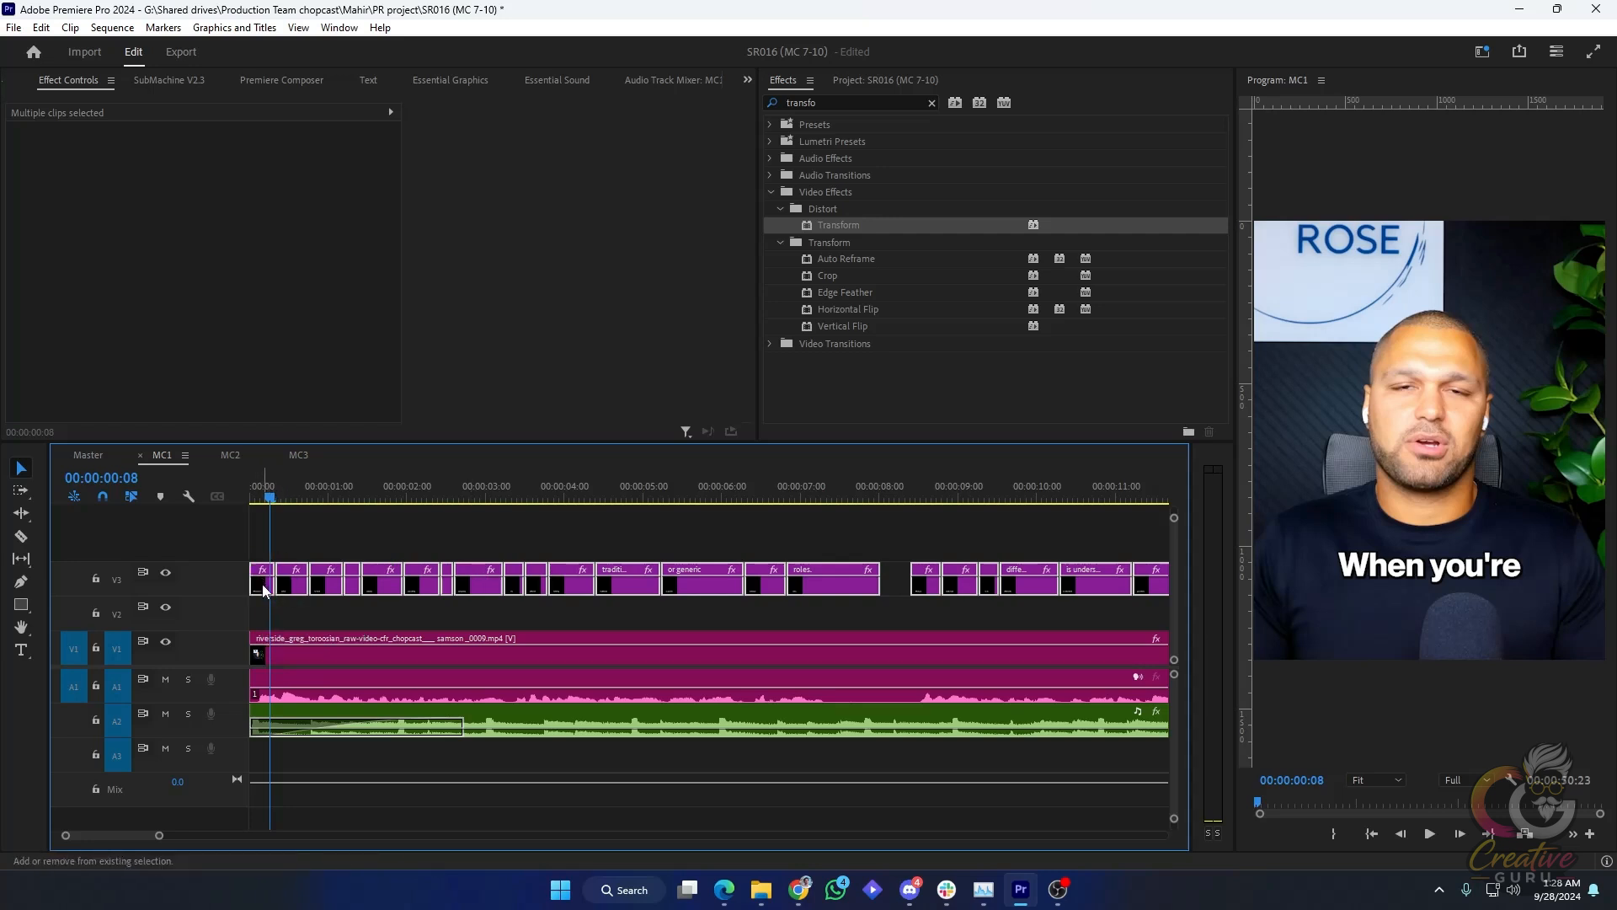
{"action": "left_click", "coordinate": [261, 587], "text": "shift"}
{"action": "scroll", "coordinate": [382, 603], "scroll_direction": "down", "scroll_amount": 2}
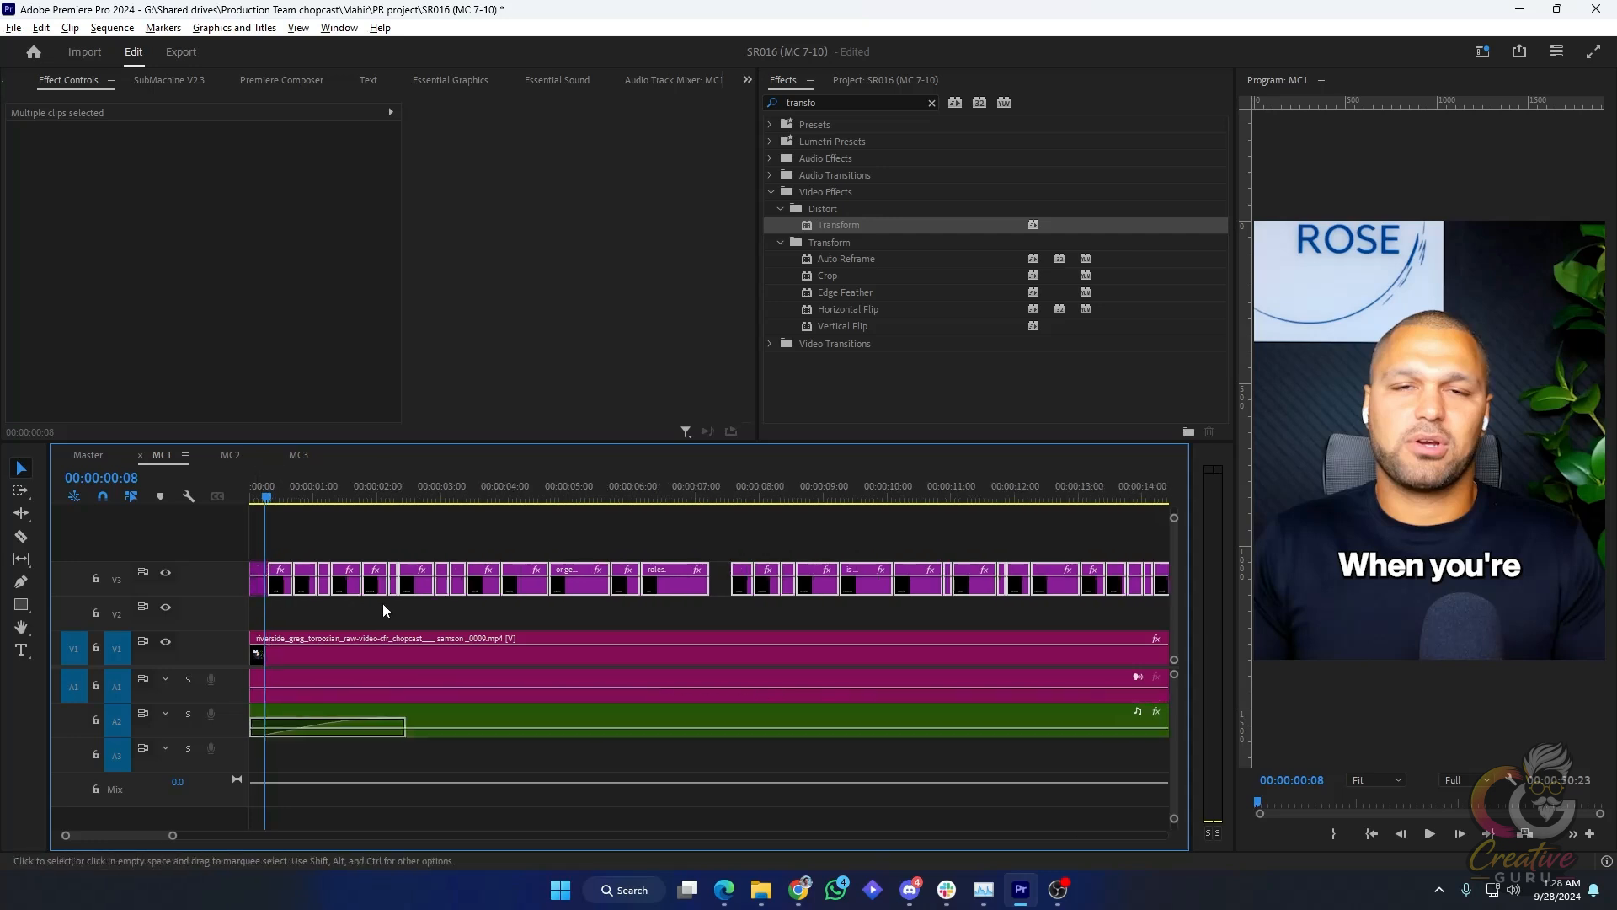
{"action": "scroll", "coordinate": [383, 604], "scroll_direction": "down", "scroll_amount": 3}
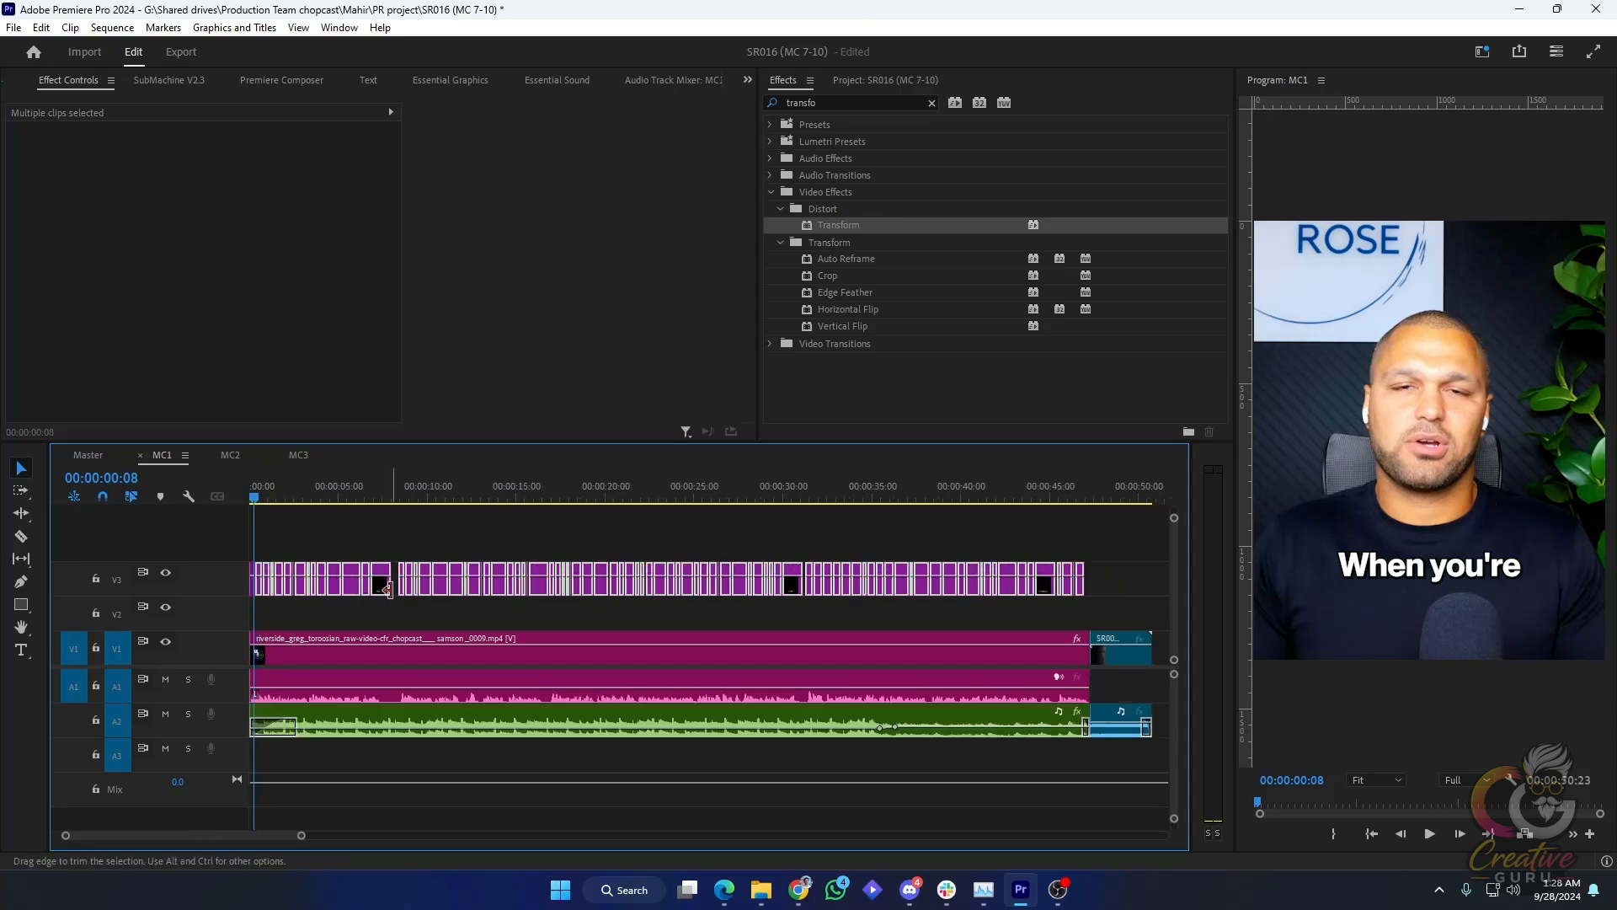
Inspect the Transform keyframes on the "of company" caption and play the sequence to check the caption animations
{"action": "left_click", "coordinate": [384, 604]}
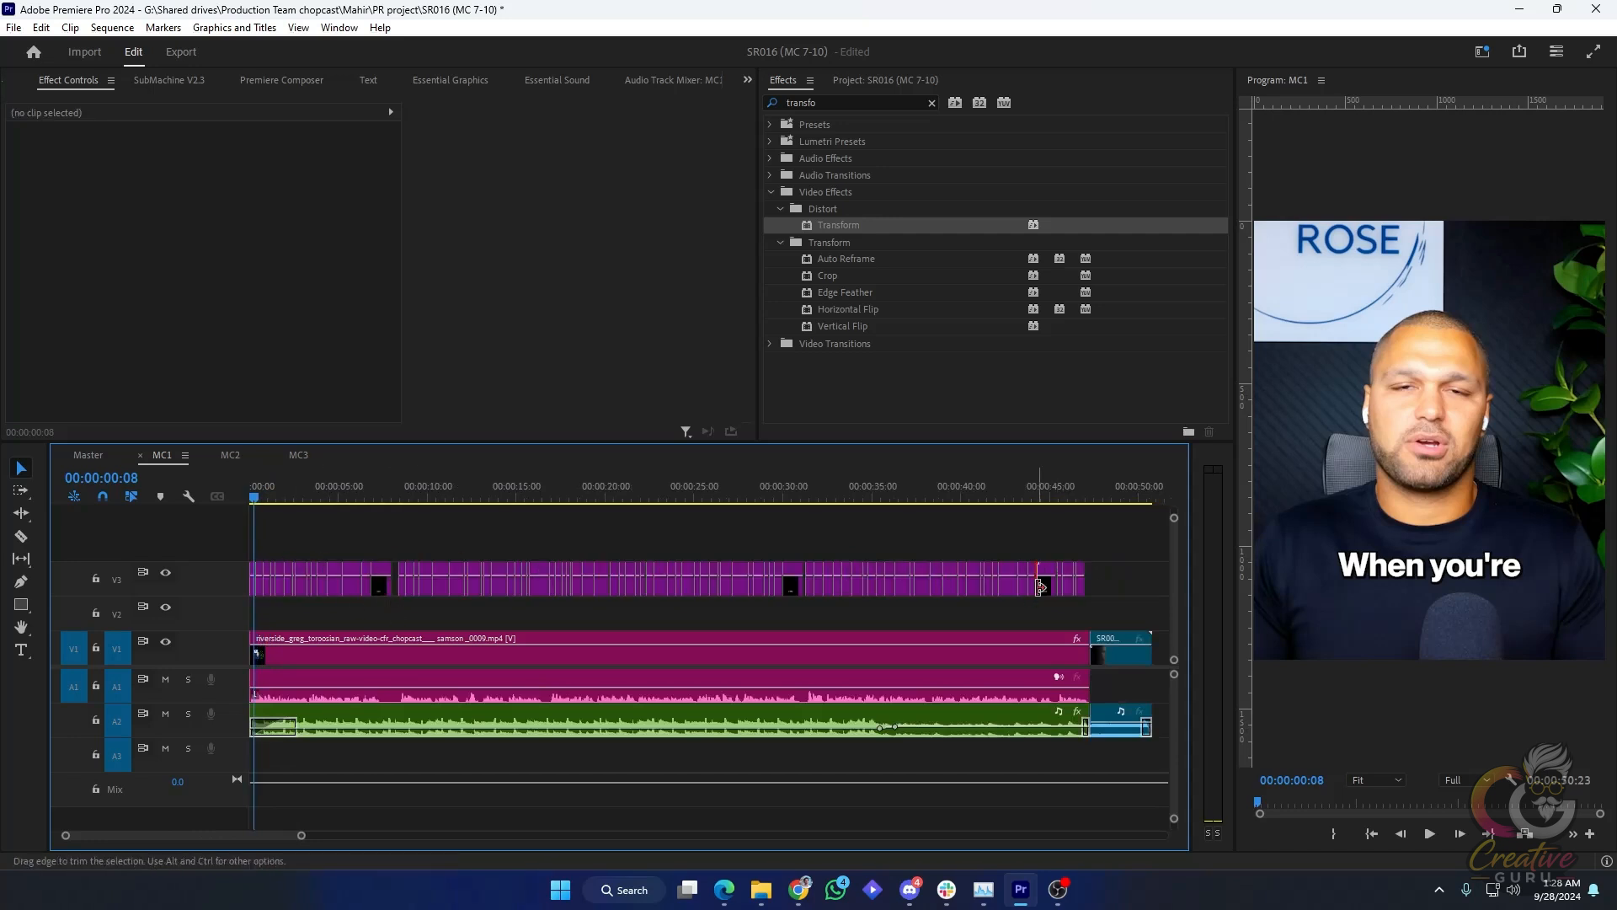
{"action": "left_click", "coordinate": [1044, 579]}
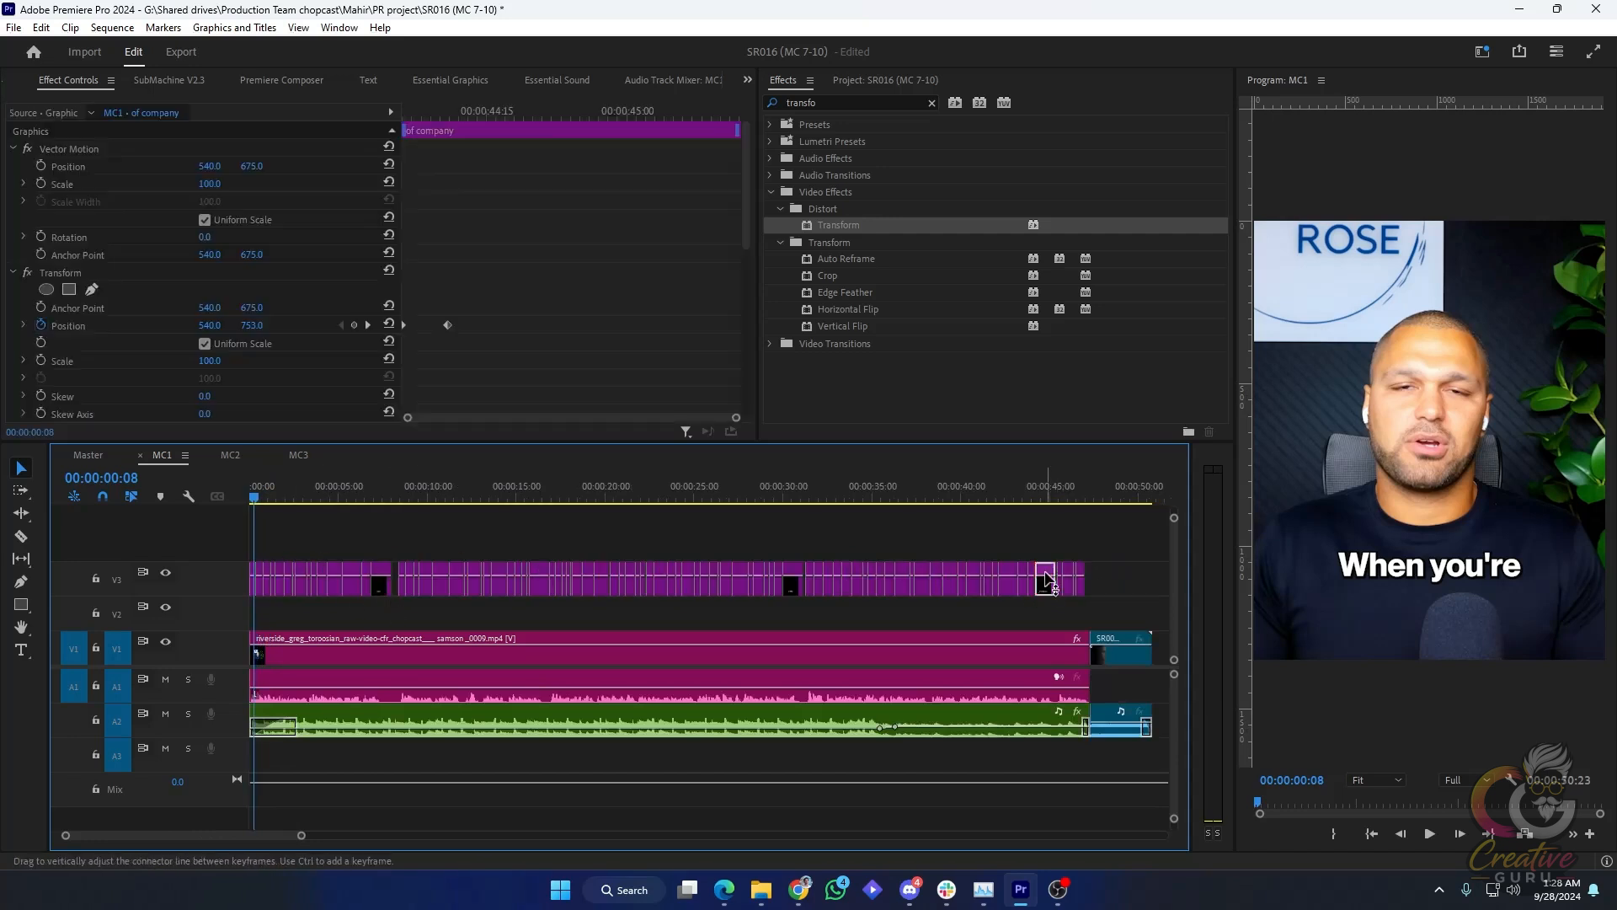
{"action": "left_click", "coordinate": [987, 528]}
{"action": "key", "text": "space"}
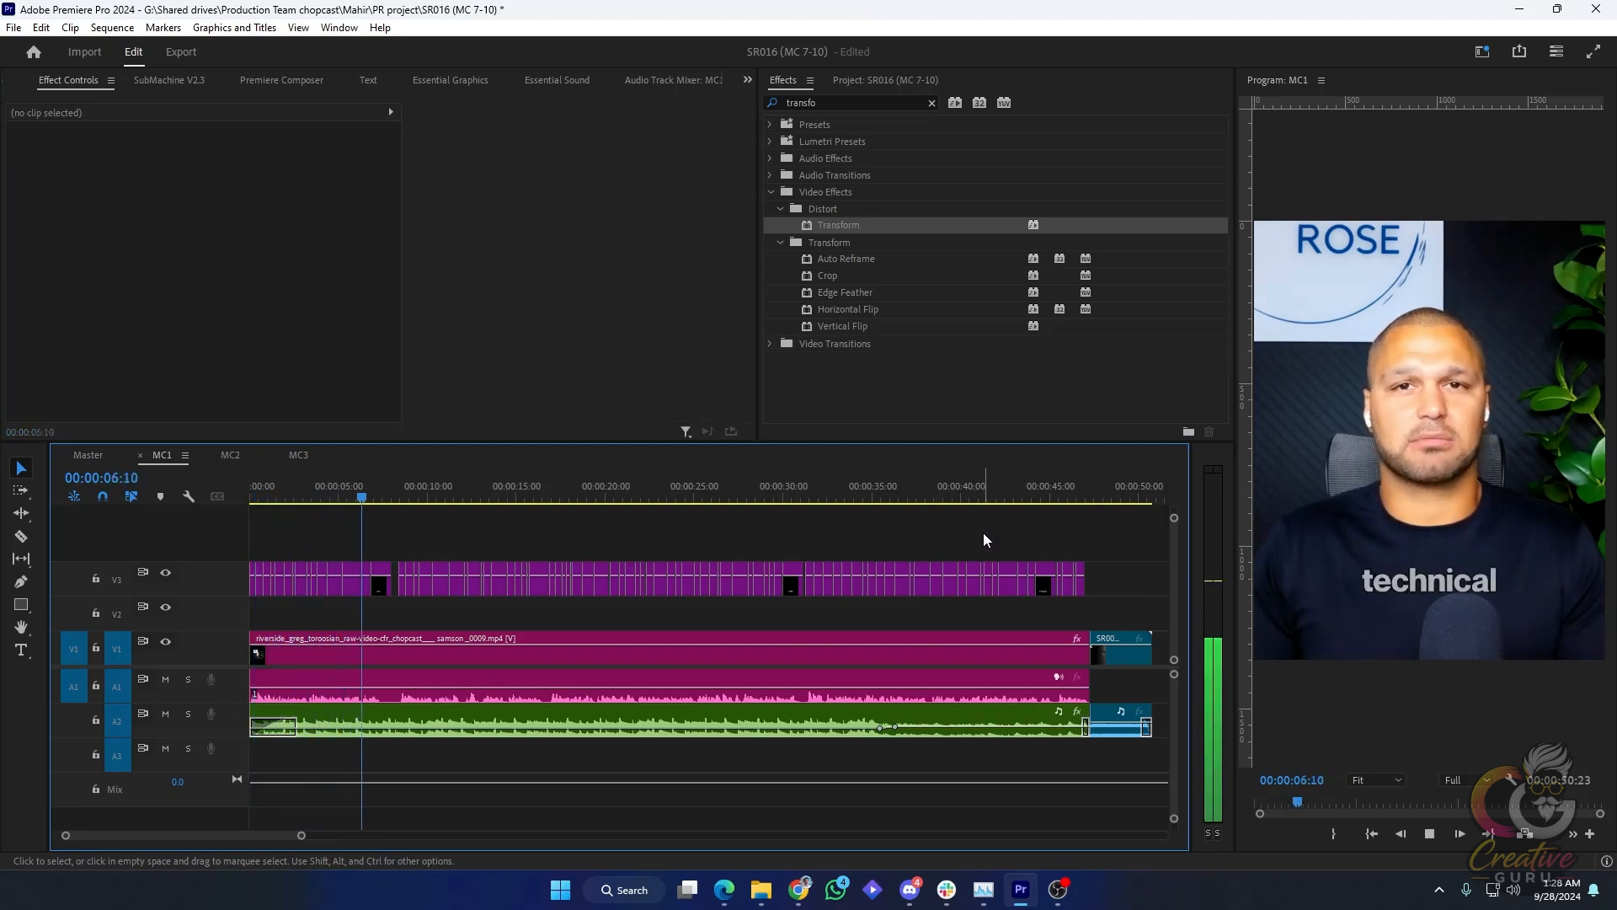
{"action": "key", "text": "space"}
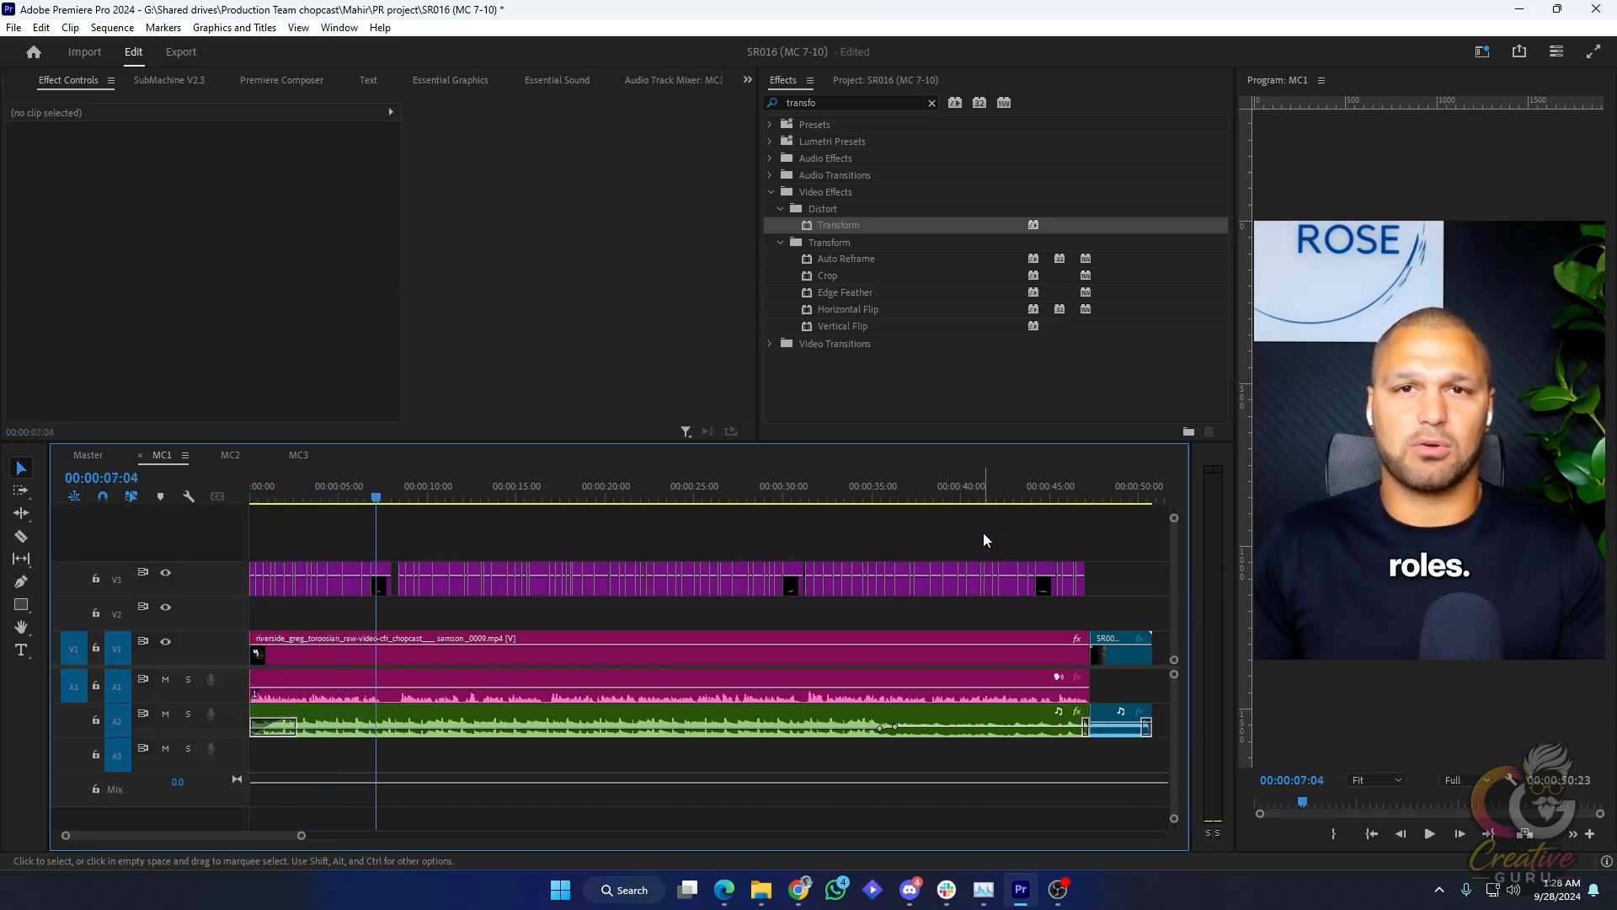